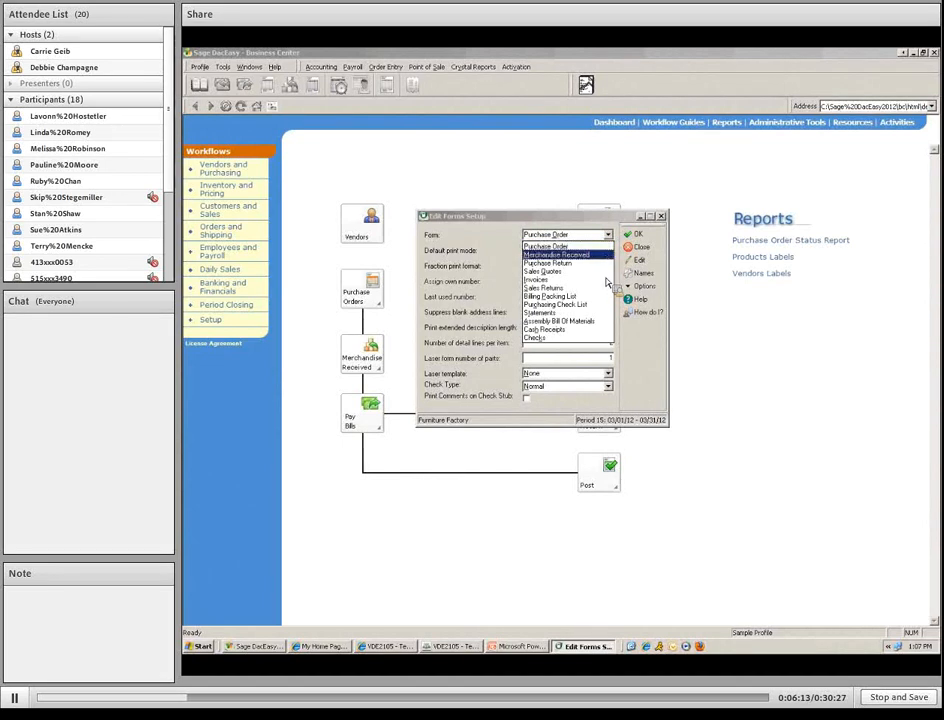
Open the Invoices form layout for editing, maximize its designer window, and view the whole template.
{"action": "left_click", "coordinate": [606, 280]}
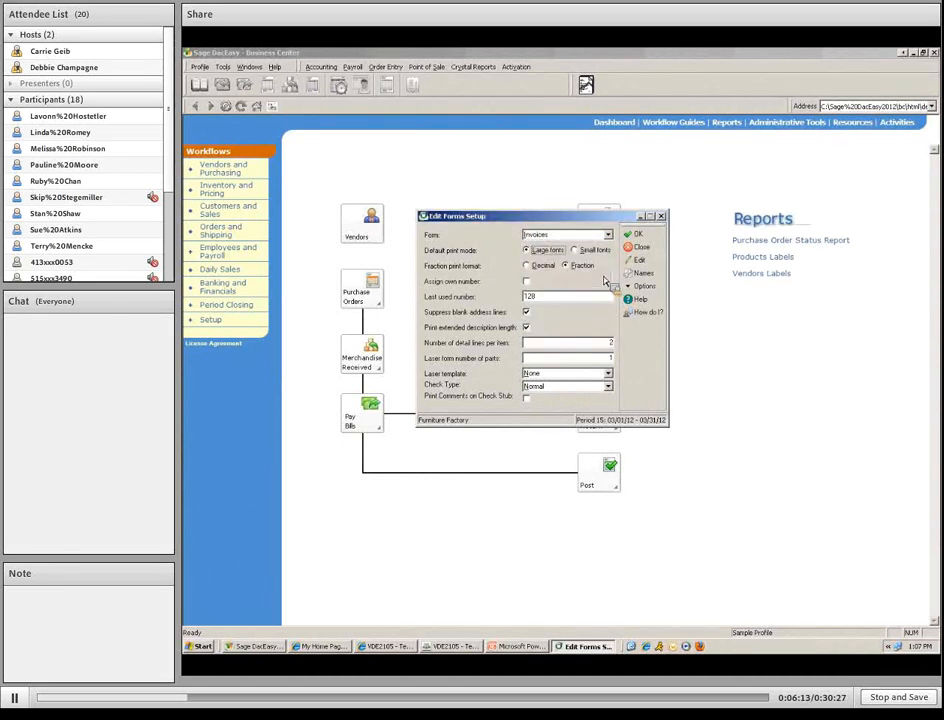
{"action": "left_click", "coordinate": [656, 259]}
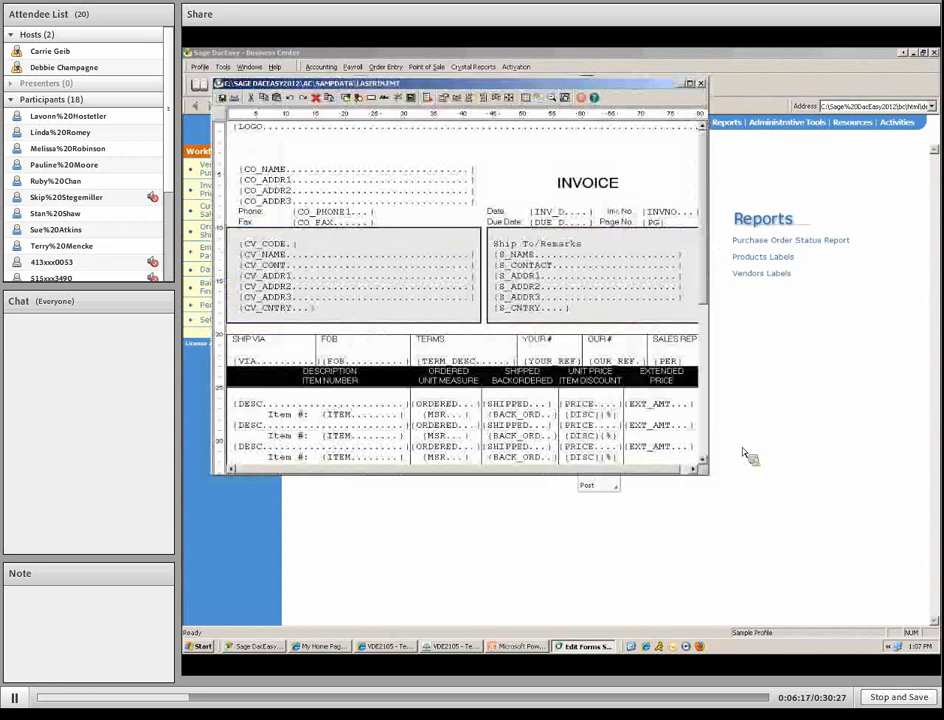
{"action": "left_click", "coordinate": [690, 84]}
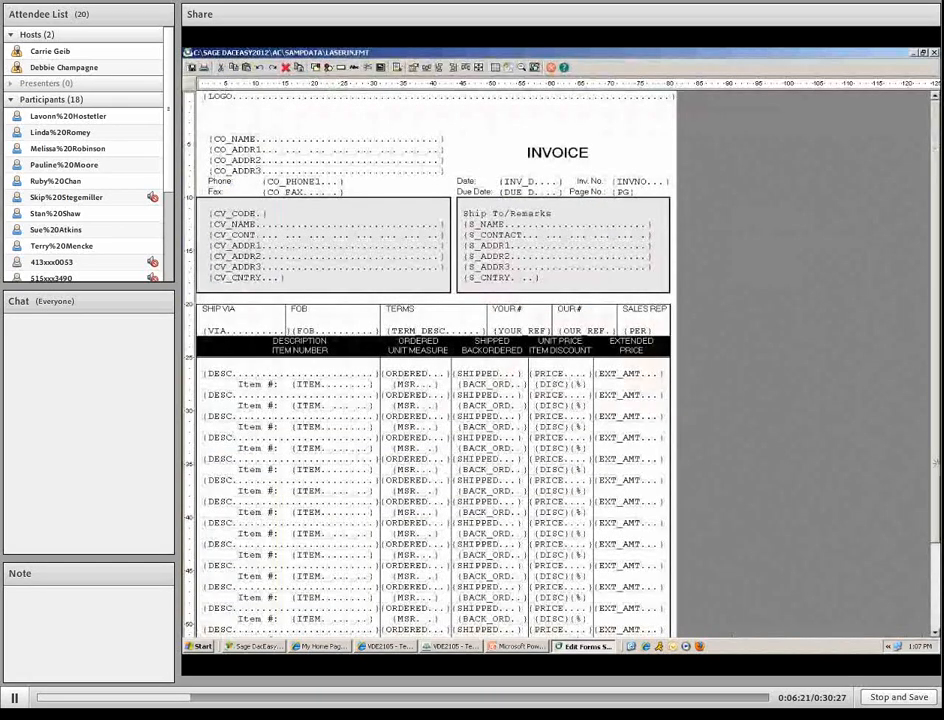
{"action": "left_click_drag", "start_coordinate": [936, 463], "coordinate": [937, 528]}
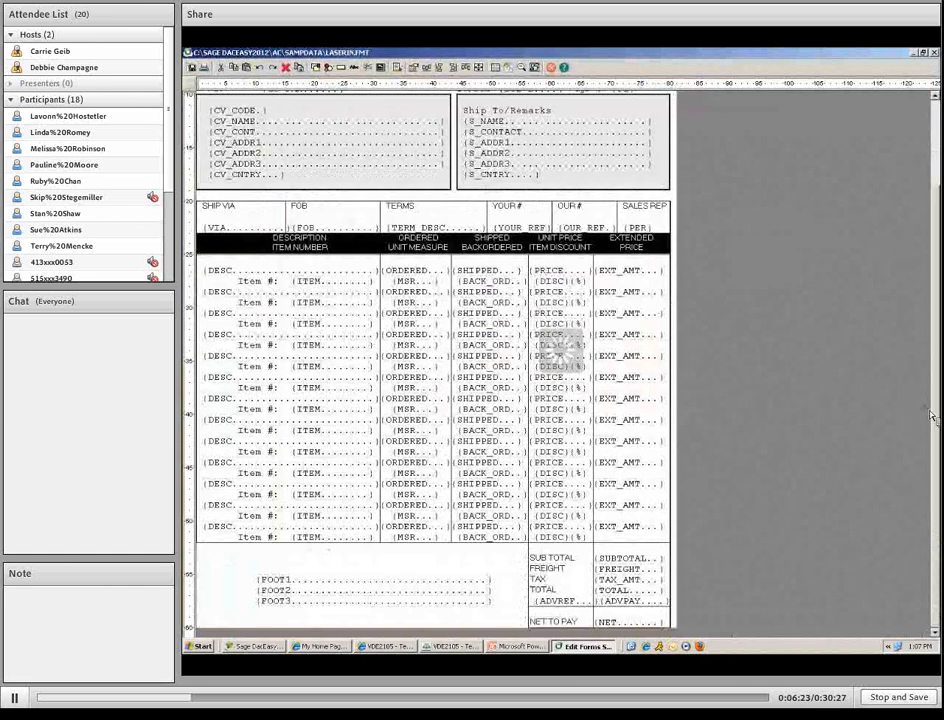
{"action": "scroll", "coordinate": [686, 307], "scroll_direction": "up", "scroll_amount": 3}
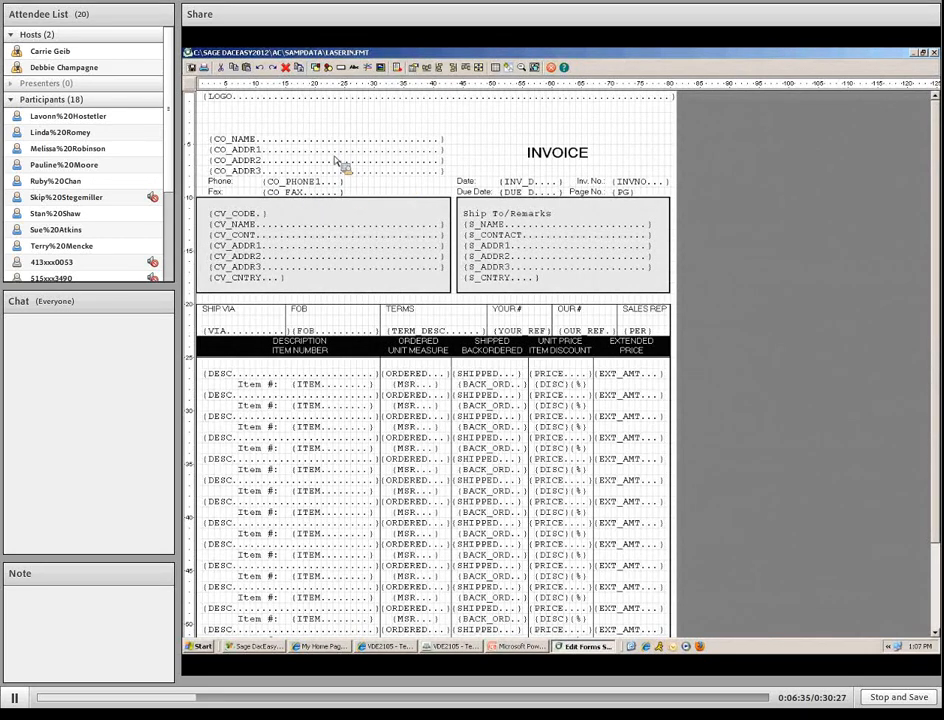
Select the company name and three company address fields one after another in the invoice header, and clear the selection.
{"action": "left_click", "coordinate": [264, 142]}
{"action": "left_click", "coordinate": [287, 153]}
{"action": "left_click", "coordinate": [287, 163]}
{"action": "left_click", "coordinate": [289, 174]}
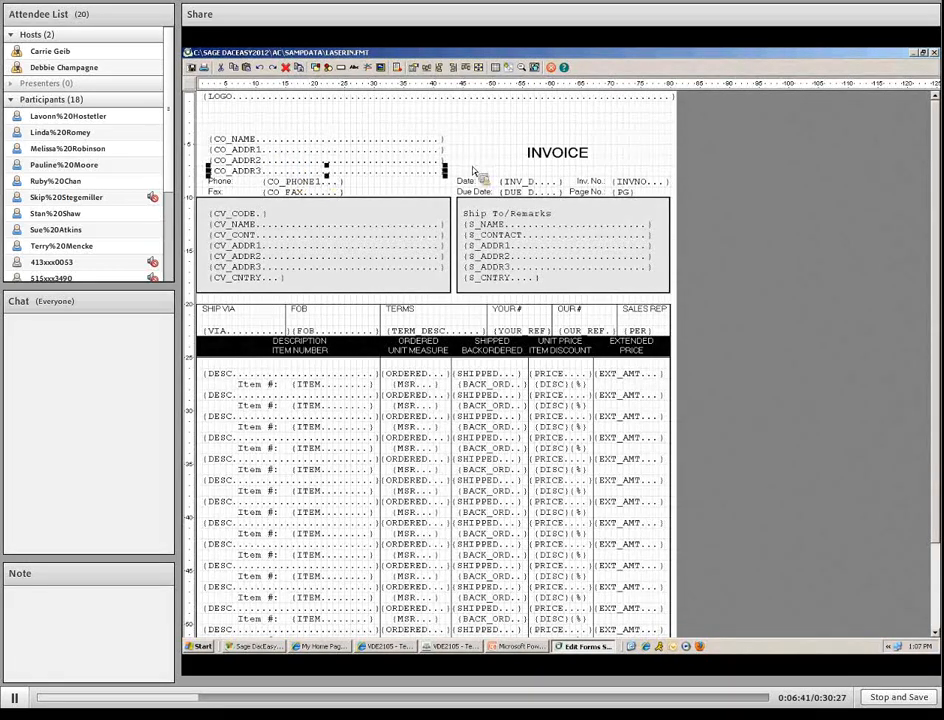
{"action": "left_click", "coordinate": [475, 155]}
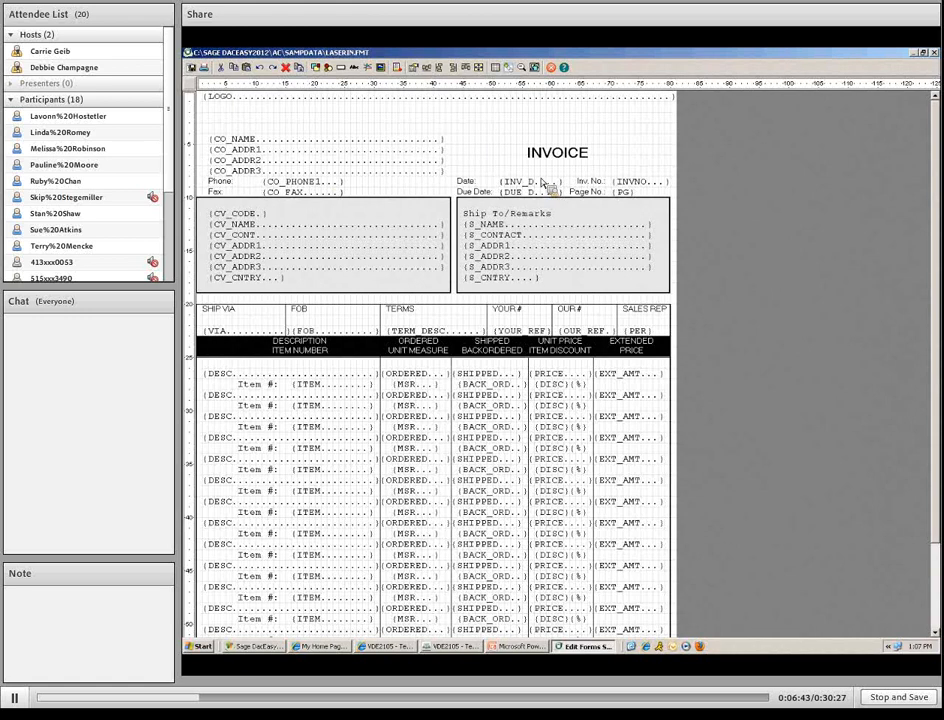
Check the logo slide in PowerPoint, and in the DacEasy form designer insert FurnFact.bmp as picture furnfact above the company name.
{"action": "left_click", "coordinate": [521, 646]}
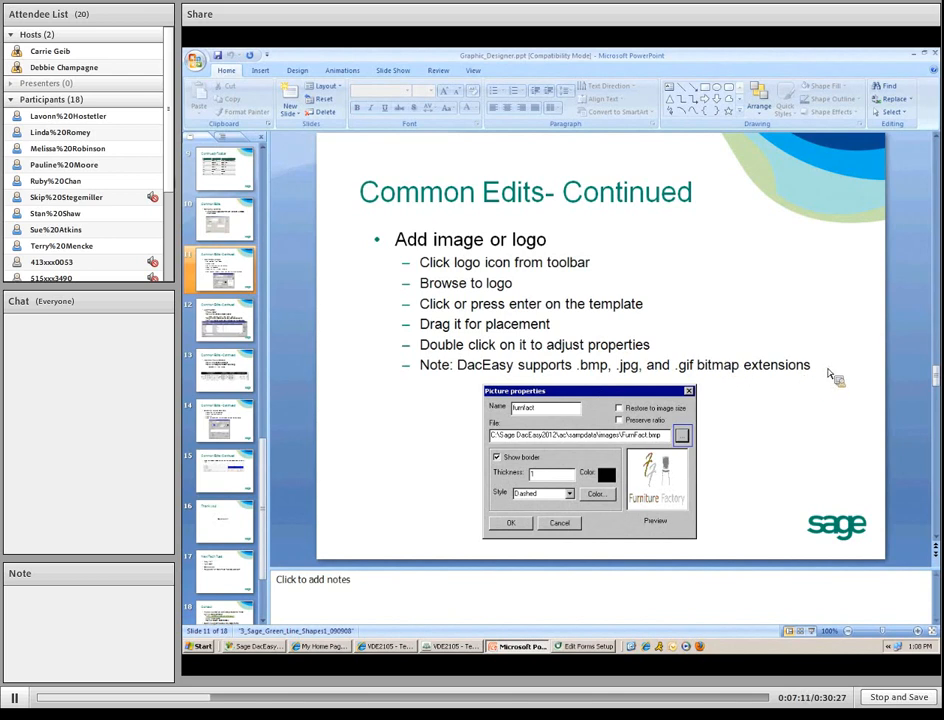
{"action": "left_click", "coordinate": [580, 648]}
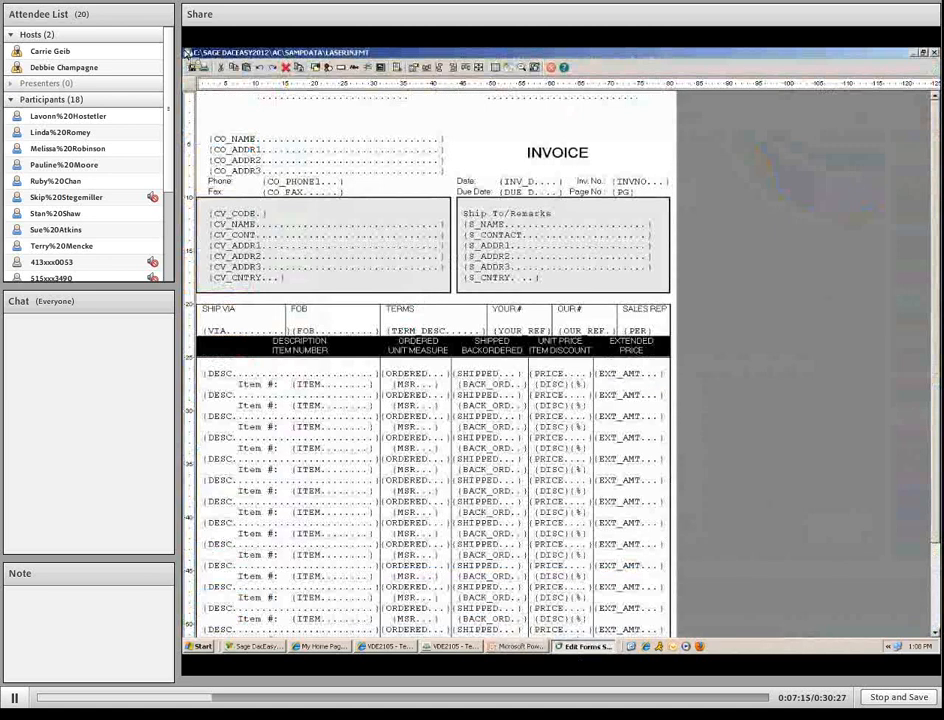
{"action": "left_click", "coordinate": [382, 70]}
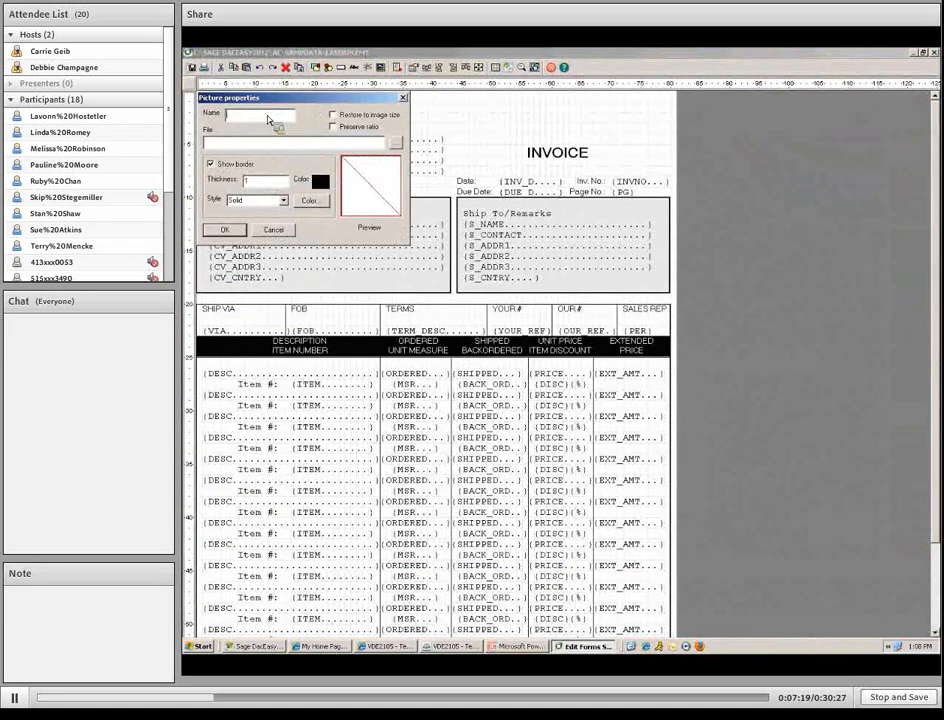
{"action": "left_click", "coordinate": [396, 142]}
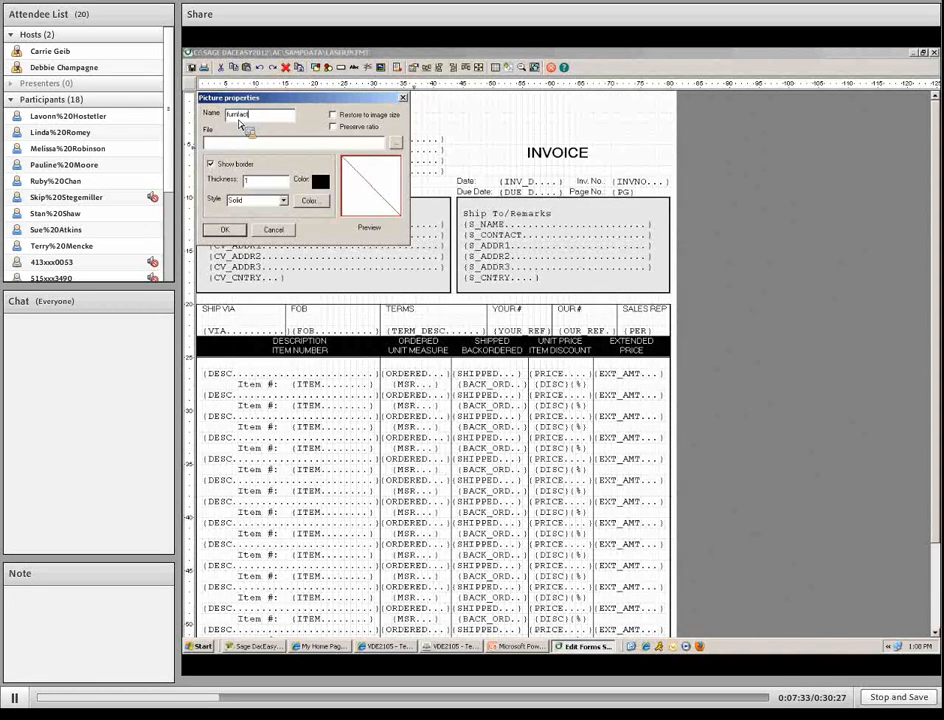
{"action": "left_click", "coordinate": [397, 144]}
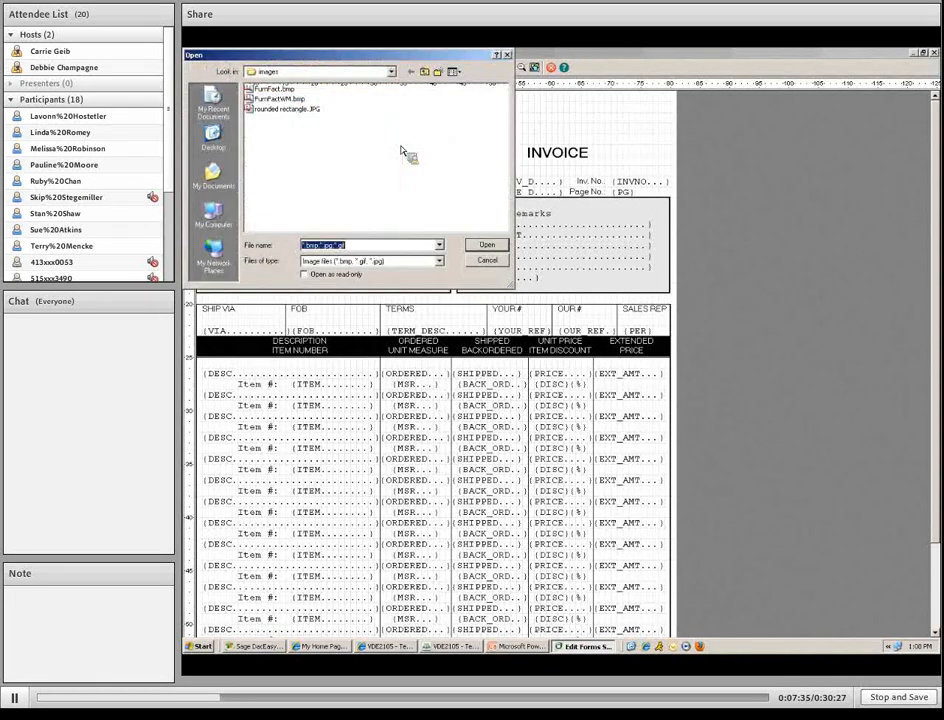
{"action": "double_click", "coordinate": [283, 90]}
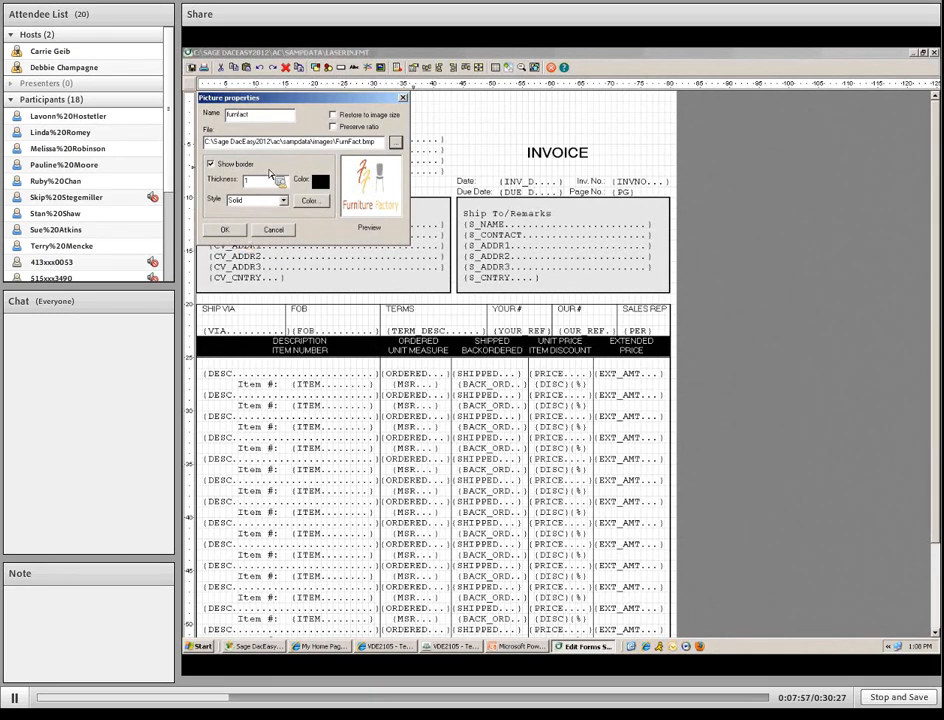
{"action": "left_click", "coordinate": [229, 231]}
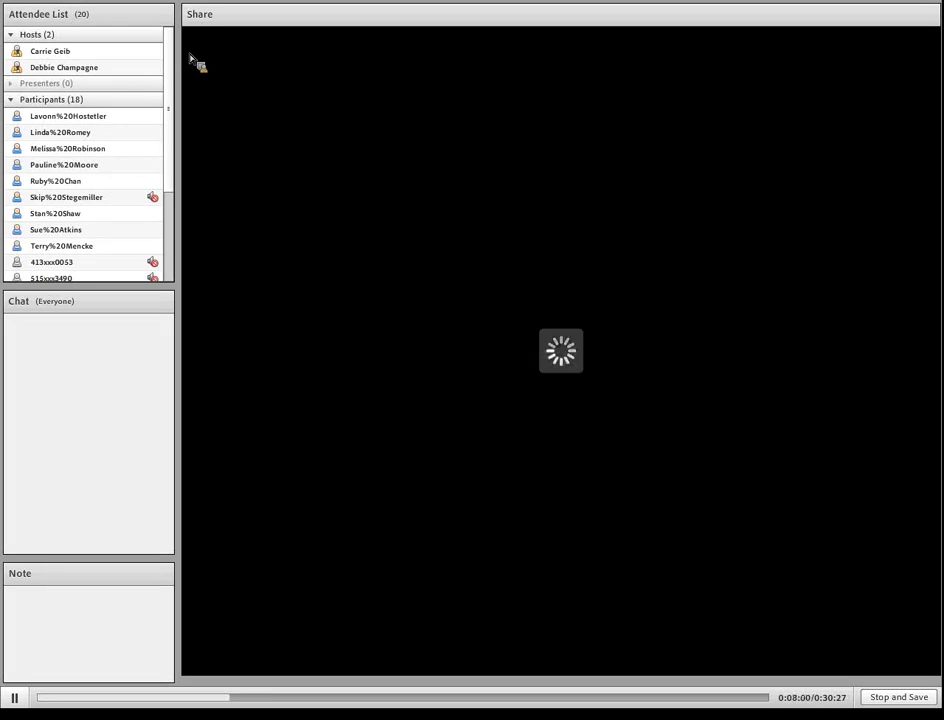
{"action": "left_click_drag", "start_coordinate": [234, 107], "coordinate": [459, 135]}
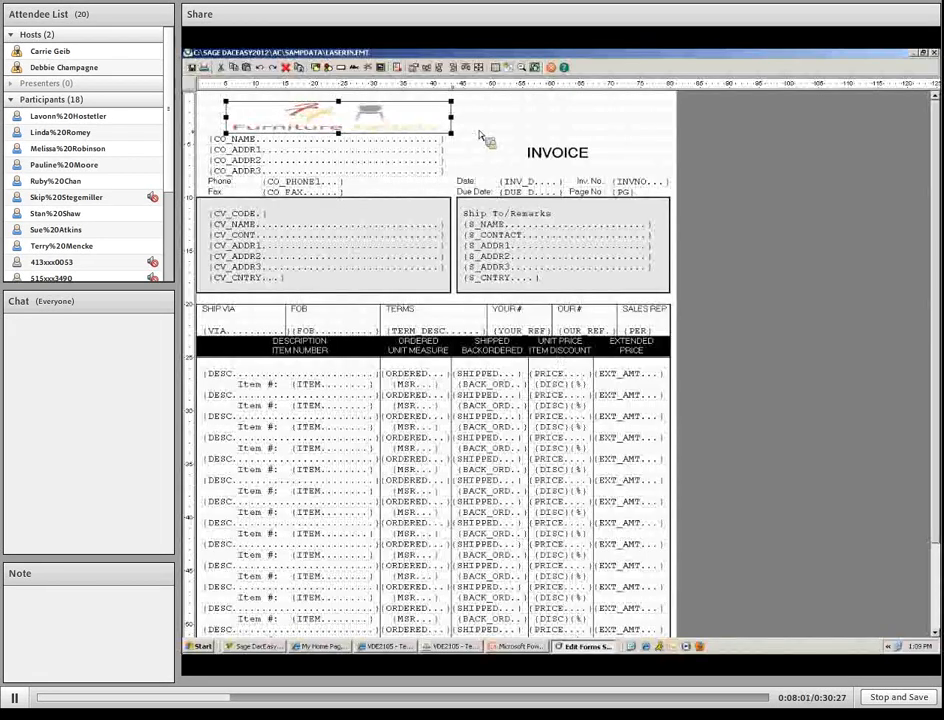
Narrow the Furniture Factory logo and reposition it above the beginning of the company name field.
{"action": "mouse_move", "coordinate": [358, 122]}
{"action": "left_mouse_down"}
{"action": "mouse_move", "coordinate": [355, 113]}
{"action": "mouse_move", "coordinate": [351, 121]}
{"action": "left_mouse_up"}
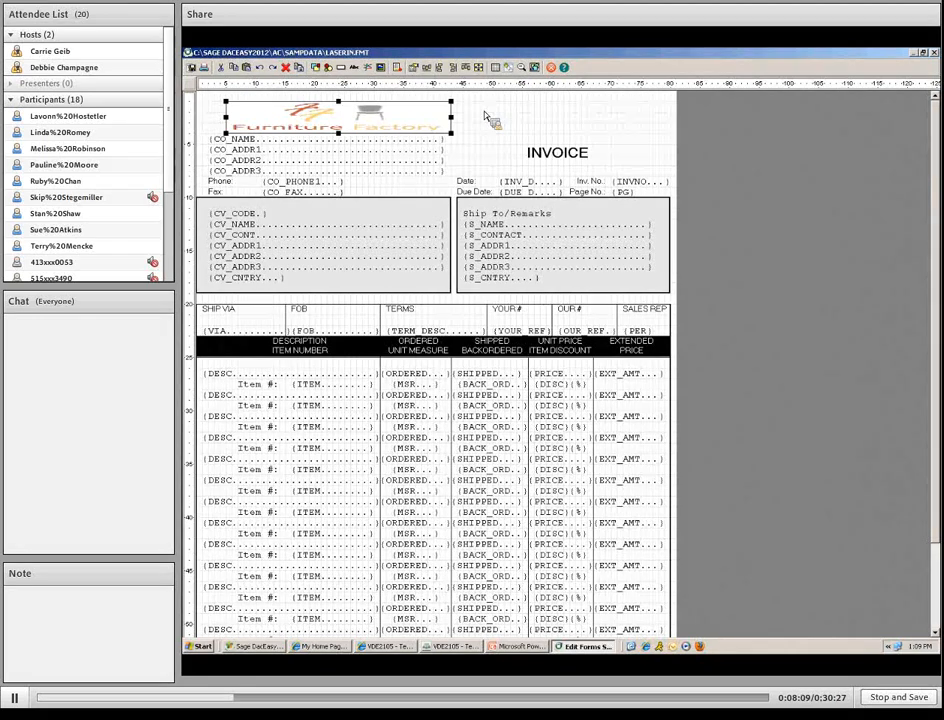
{"action": "left_click_drag", "start_coordinate": [455, 124], "coordinate": [386, 122]}
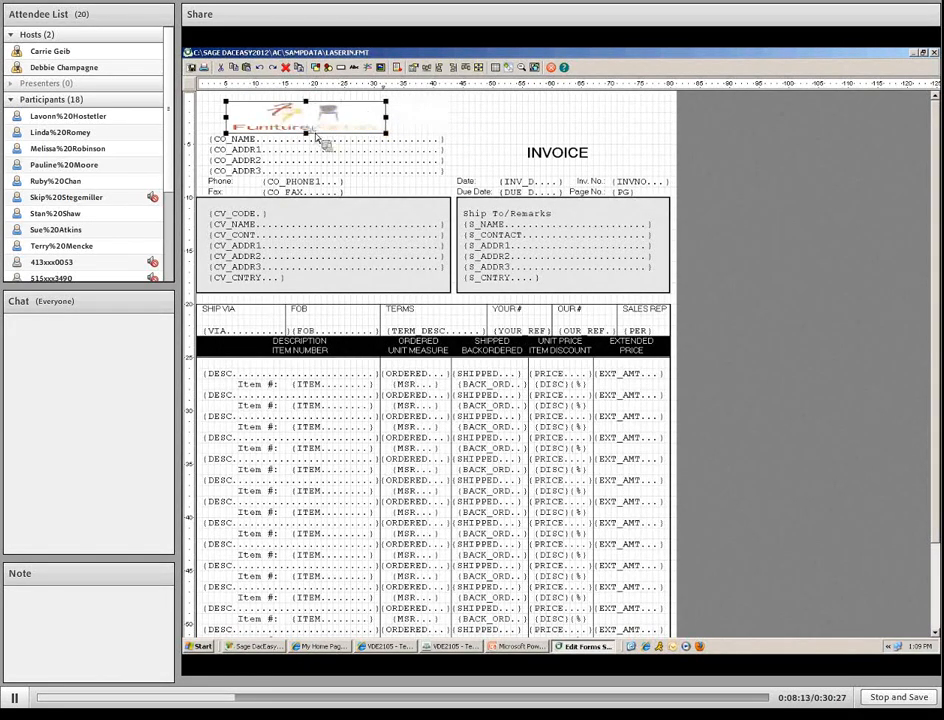
{"action": "mouse_move", "coordinate": [293, 114]}
{"action": "left_mouse_down"}
{"action": "mouse_move", "coordinate": [450, 104]}
{"action": "mouse_move", "coordinate": [311, 117]}
{"action": "left_mouse_up"}
{"action": "right_click", "coordinate": [377, 124]}
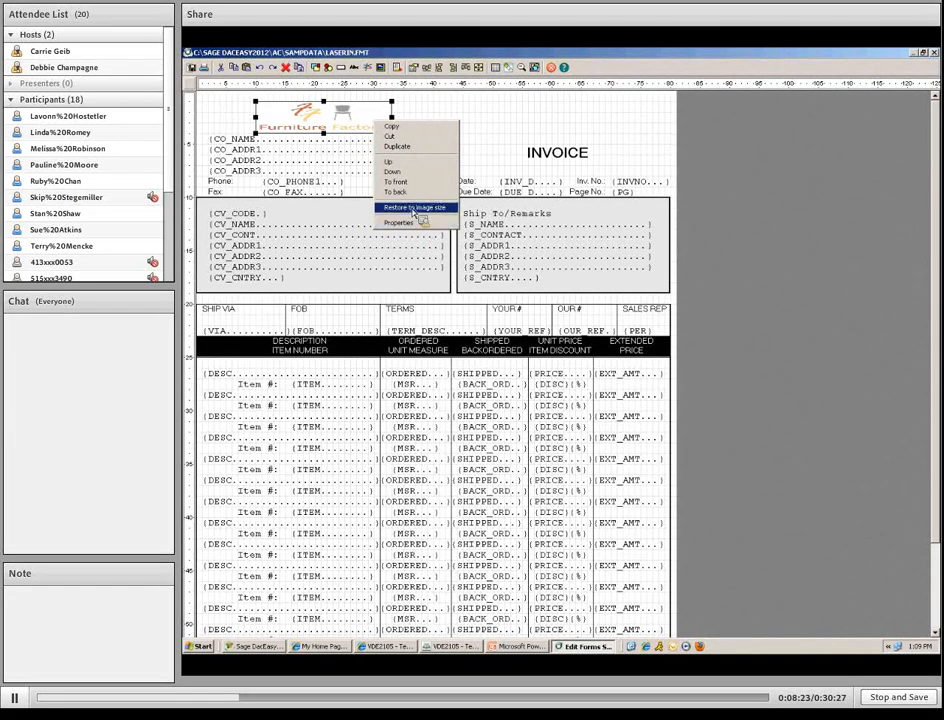
{"action": "left_click", "coordinate": [405, 178]}
{"action": "left_click_drag", "start_coordinate": [346, 111], "coordinate": [304, 111]}
{"action": "left_click", "coordinate": [446, 198]}
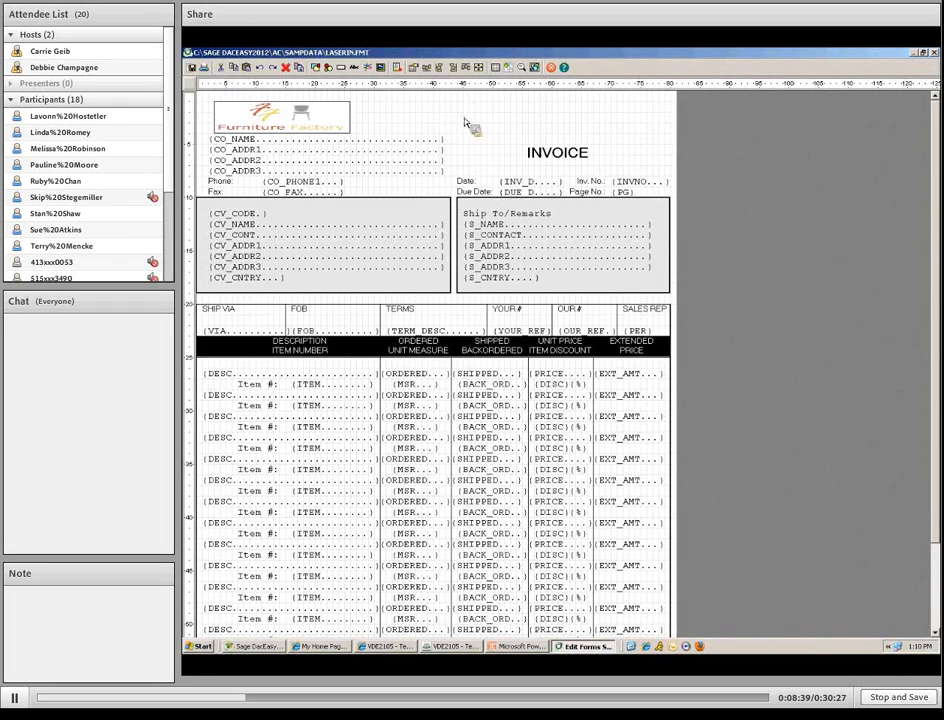
Switch to PowerPoint and view the Common Edits slide about justification.
{"action": "left_click", "coordinate": [522, 646]}
{"action": "left_click", "coordinate": [786, 510]}
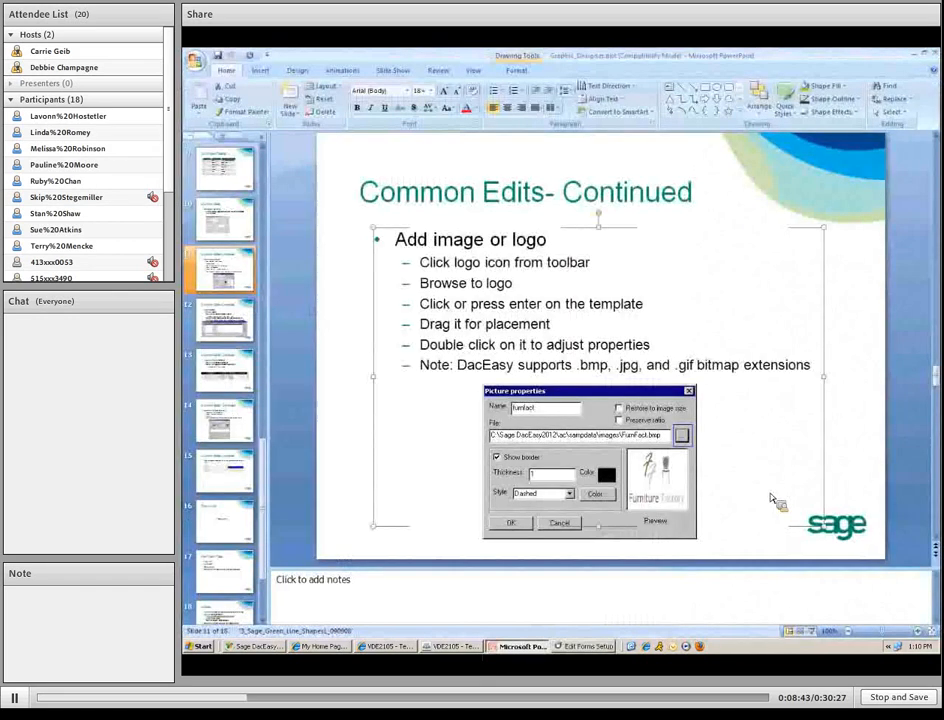
{"action": "left_click", "coordinate": [805, 558]}
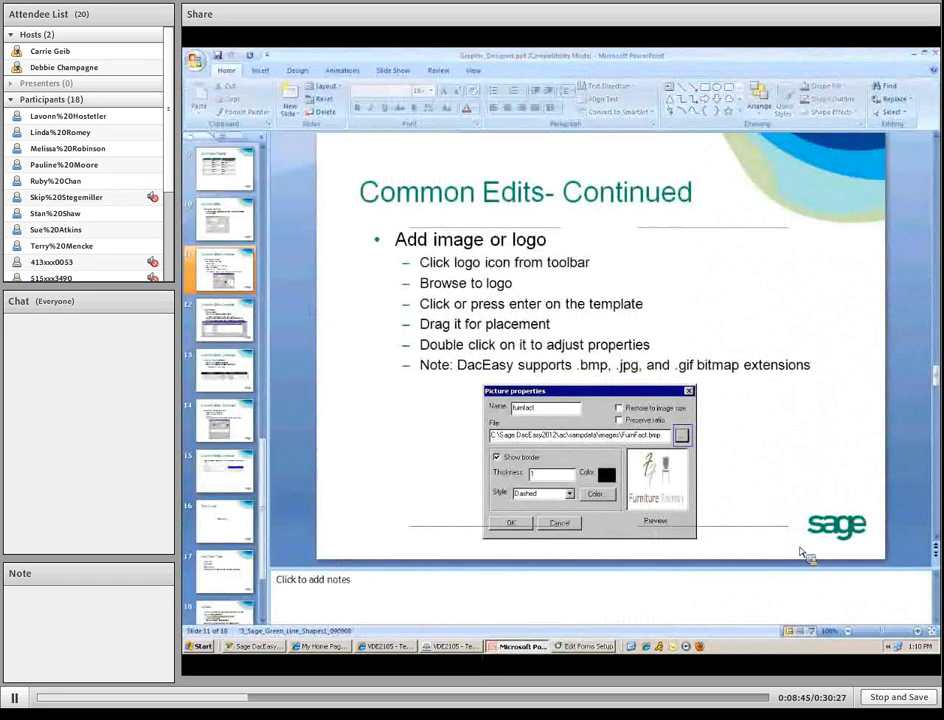
{"action": "key", "text": "Page_Down"}
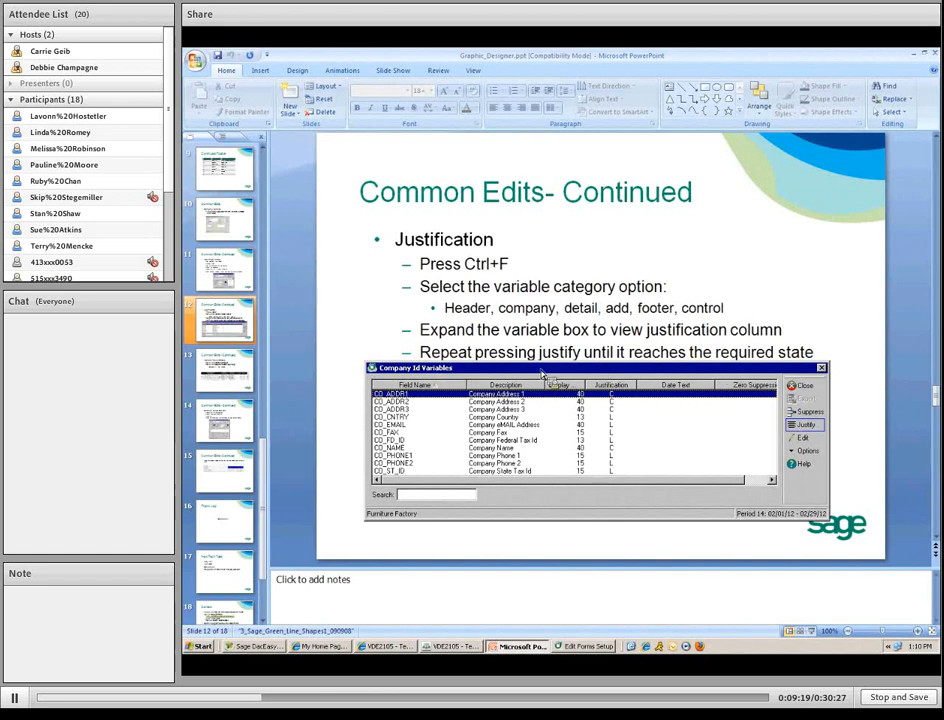
Return to the DacEasy invoice designer, open the Company variables list, and widen it to show the Zero Suppression column.
{"action": "left_click", "coordinate": [566, 645]}
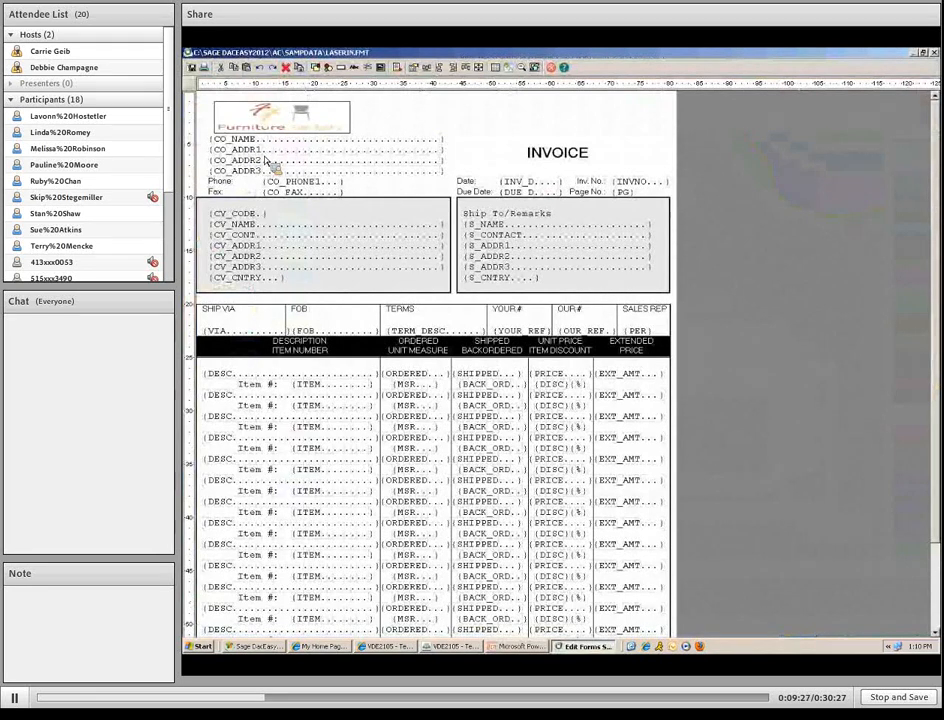
{"action": "left_click", "coordinate": [341, 70]}
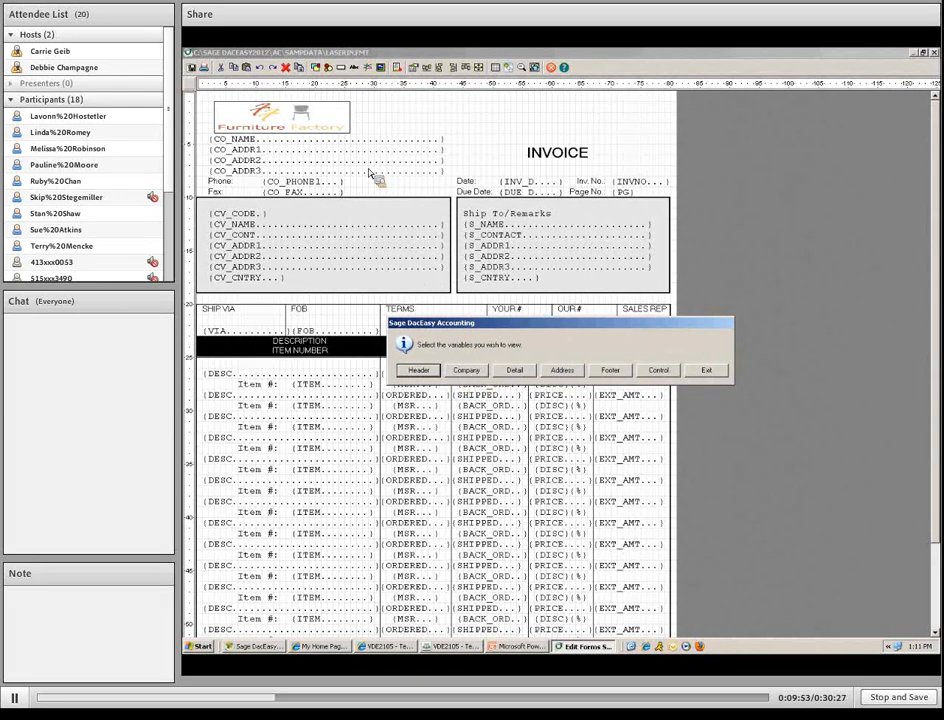
{"action": "left_click", "coordinate": [466, 370]}
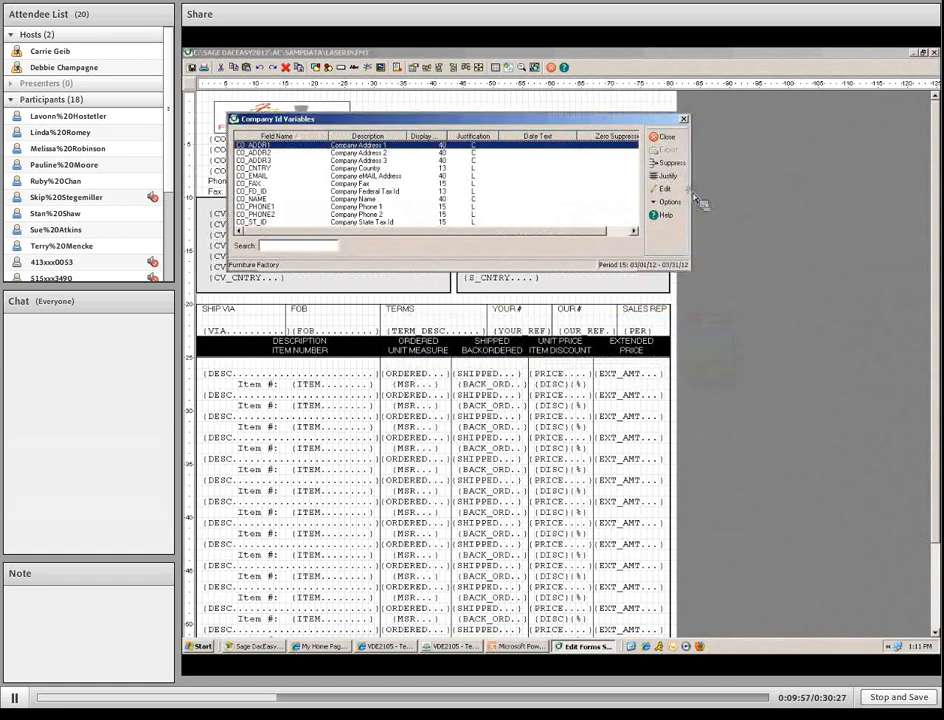
{"action": "left_click_drag", "start_coordinate": [690, 190], "coordinate": [756, 190]}
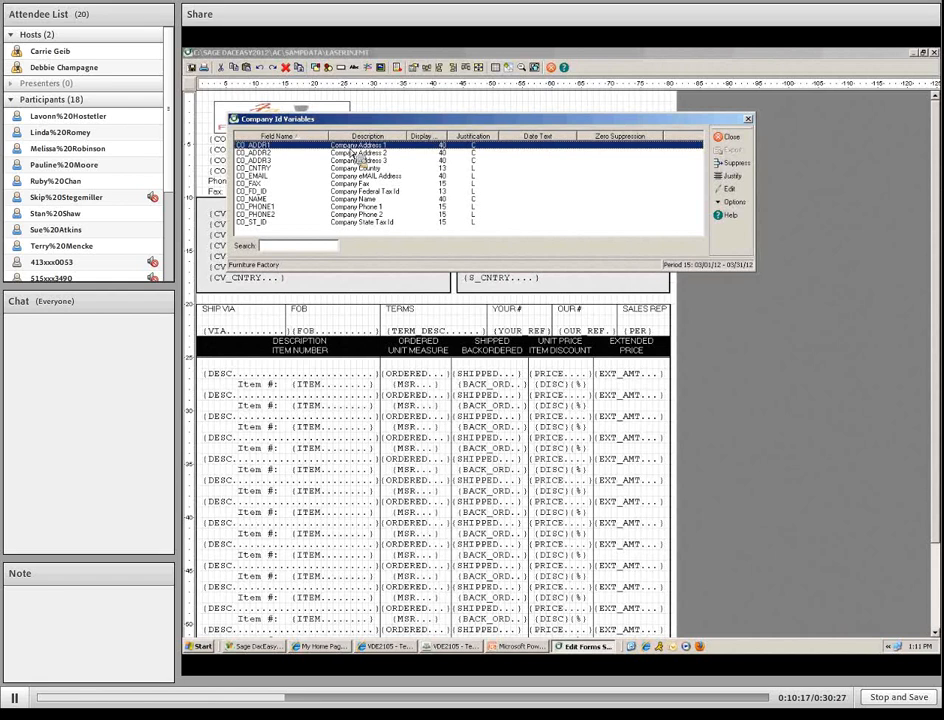
{"action": "left_click_drag", "start_coordinate": [385, 122], "coordinate": [424, 137]}
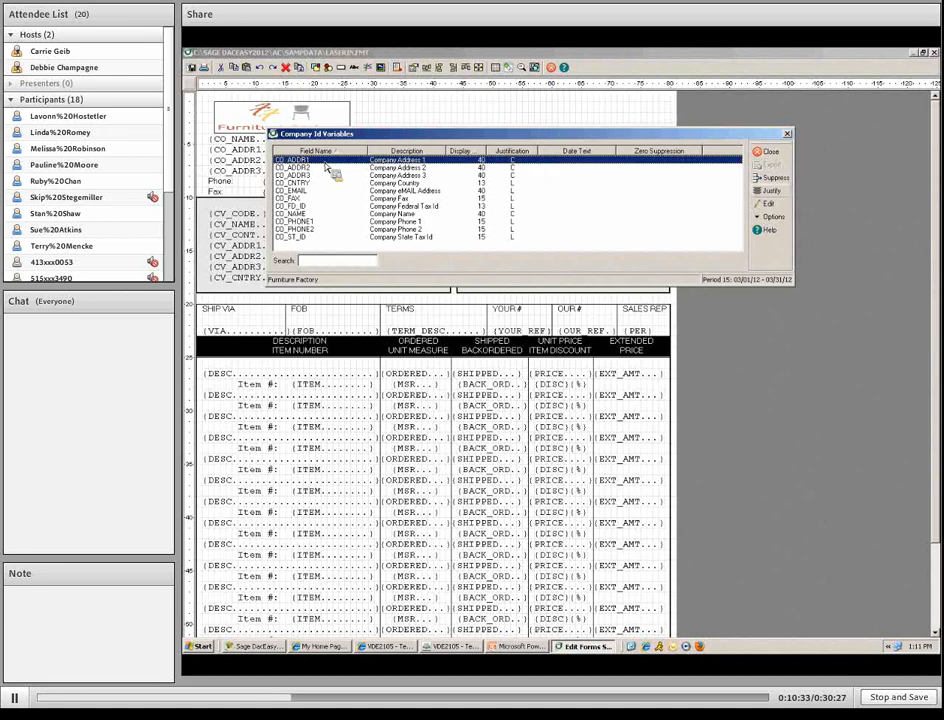
Set the justification of the CO_ADDR1 and CO_ADDR2 company variables to L.
{"action": "left_click", "coordinate": [771, 193]}
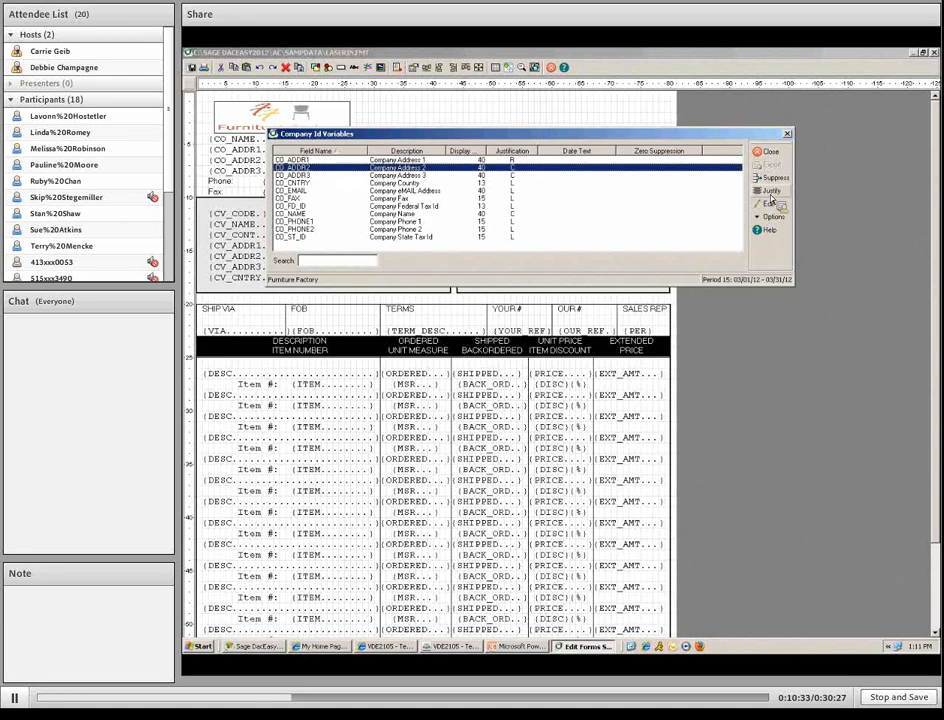
{"action": "left_click", "coordinate": [517, 161]}
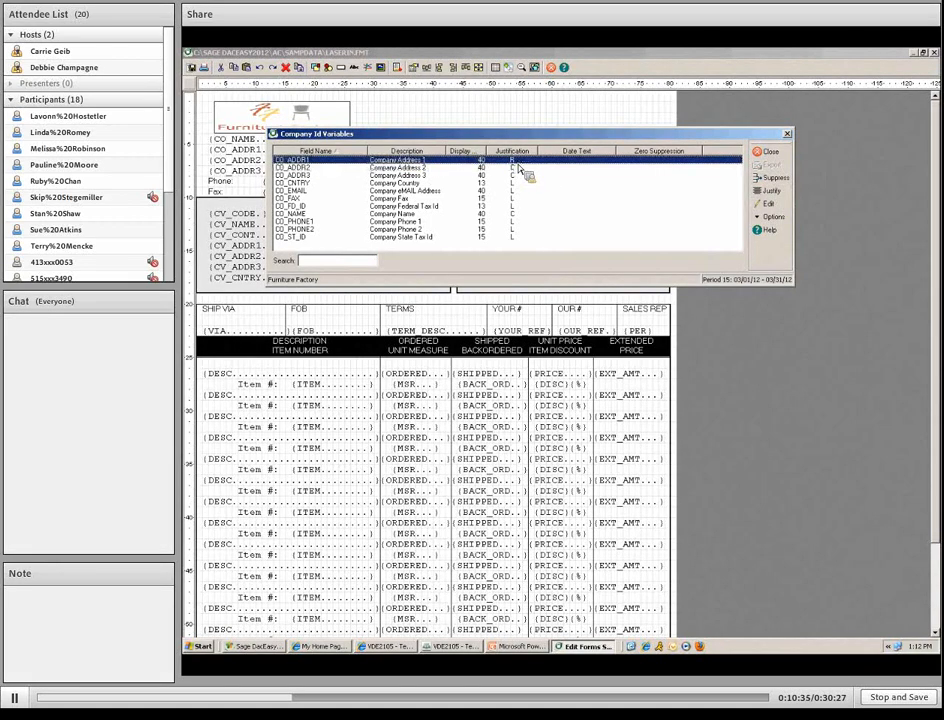
{"action": "left_click", "coordinate": [771, 192]}
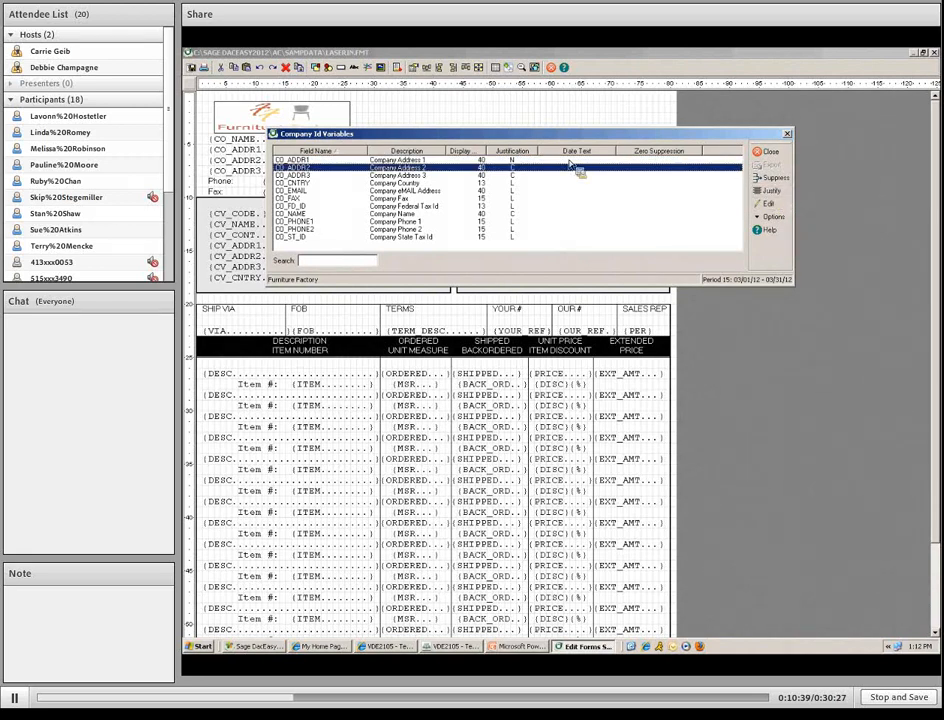
{"action": "left_click", "coordinate": [516, 161]}
{"action": "left_click", "coordinate": [771, 191]}
{"action": "left_click", "coordinate": [758, 187]}
{"action": "left_click", "coordinate": [530, 169]}
{"action": "left_click", "coordinate": [771, 191]}
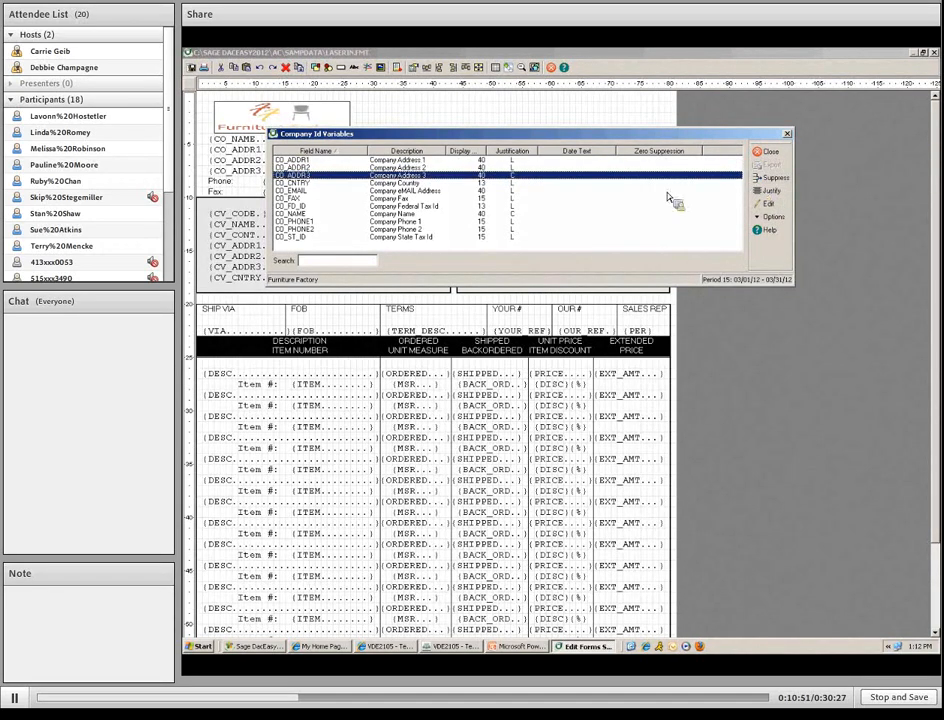
Set the justification of the CO_CNTRY and CO_EMAIL company variables to C.
{"action": "left_click", "coordinate": [523, 184]}
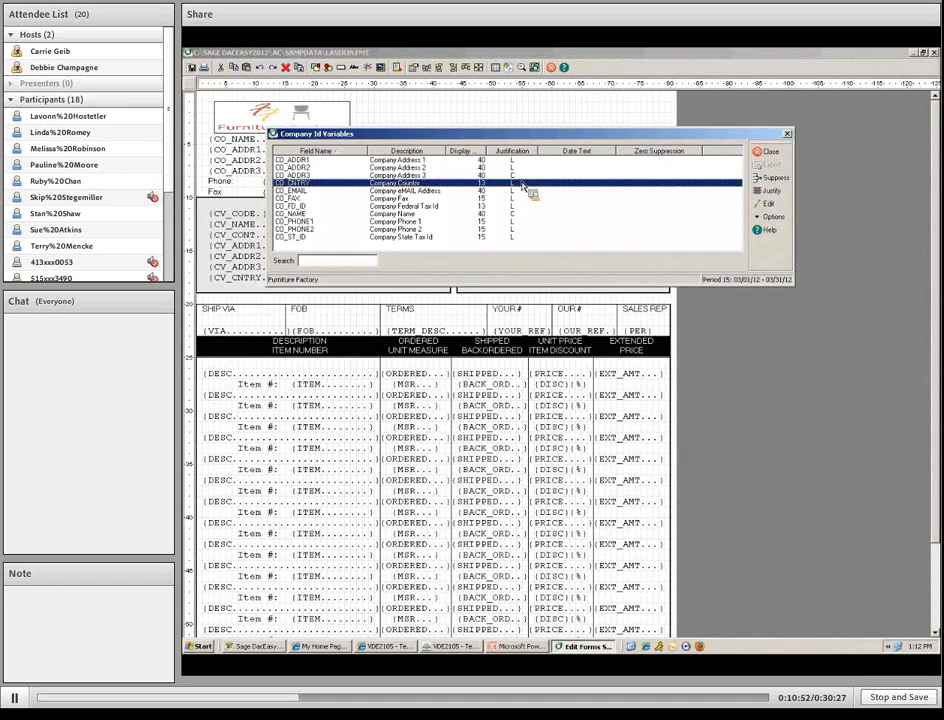
{"action": "left_click", "coordinate": [771, 191]}
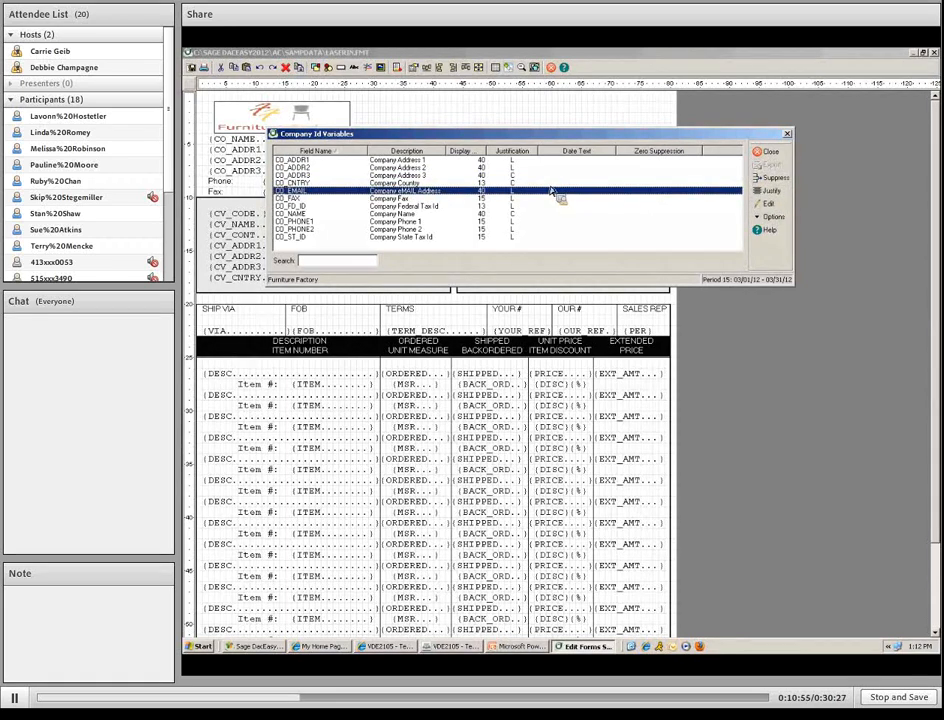
{"action": "left_click", "coordinate": [774, 191]}
Set the justification of the CO_ADDR3 company variable to L.
{"action": "left_click", "coordinate": [546, 176]}
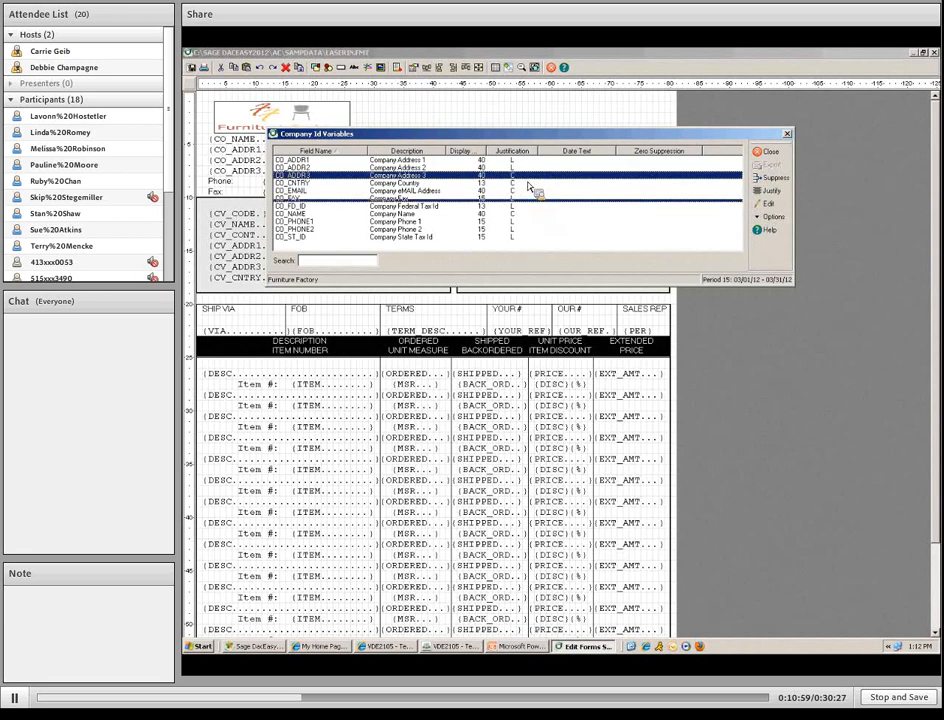
{"action": "left_click", "coordinate": [787, 194]}
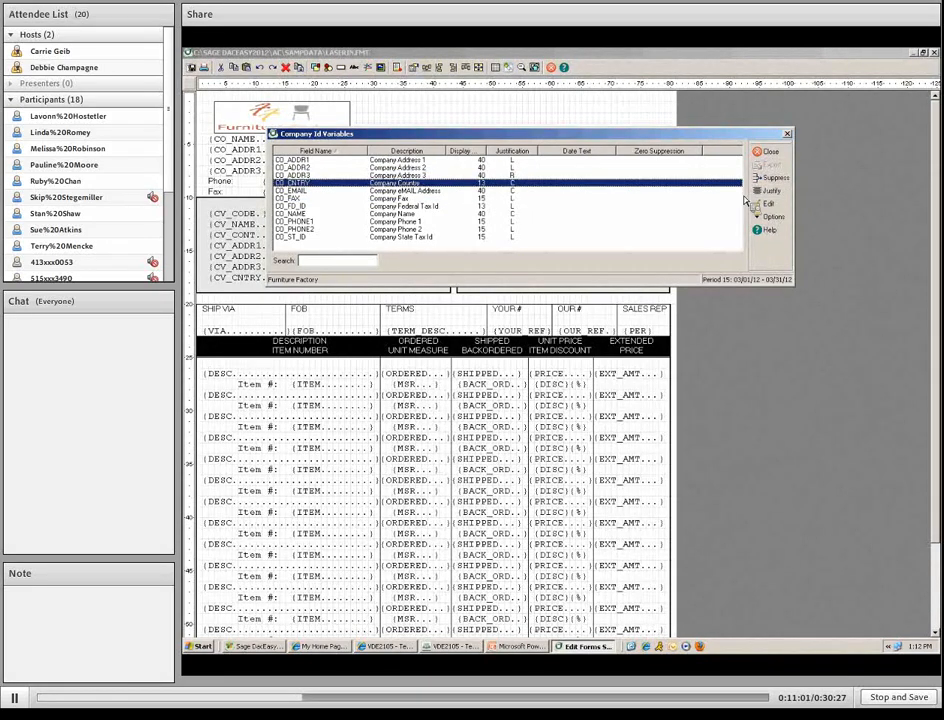
{"action": "left_click", "coordinate": [583, 178]}
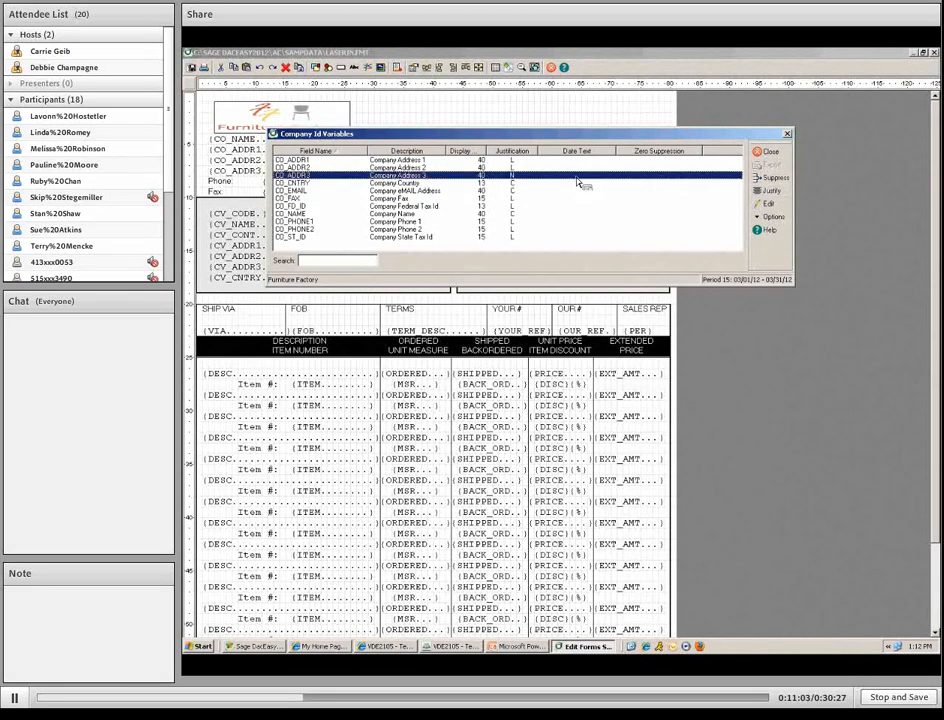
{"action": "left_click", "coordinate": [772, 191]}
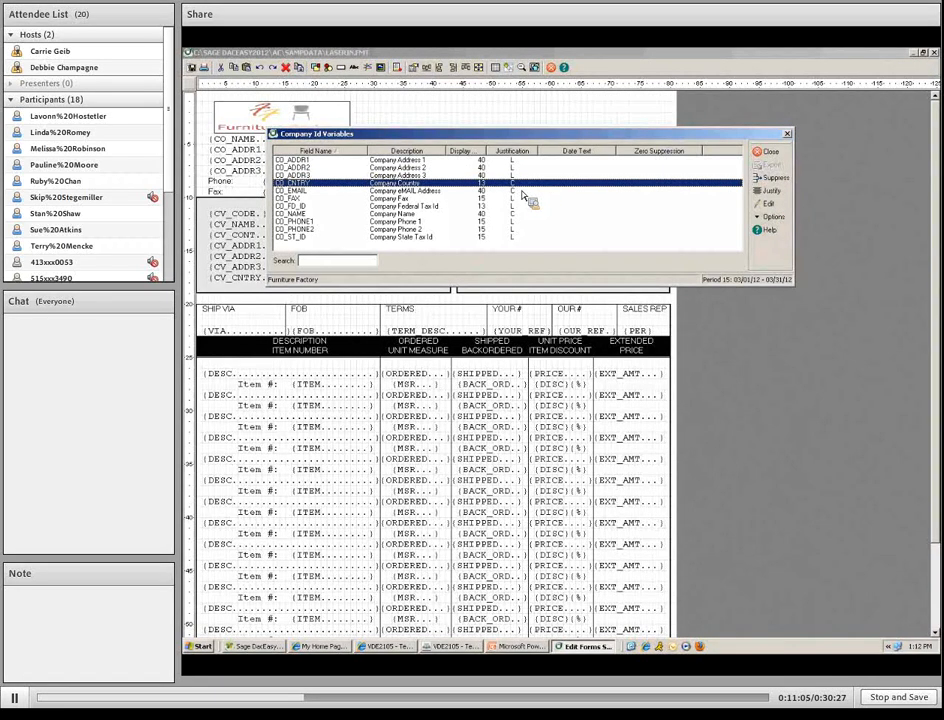
Change the justification of the CO_CNTRY and CO_EMAIL company variables to L.
{"action": "left_click", "coordinate": [774, 192]}
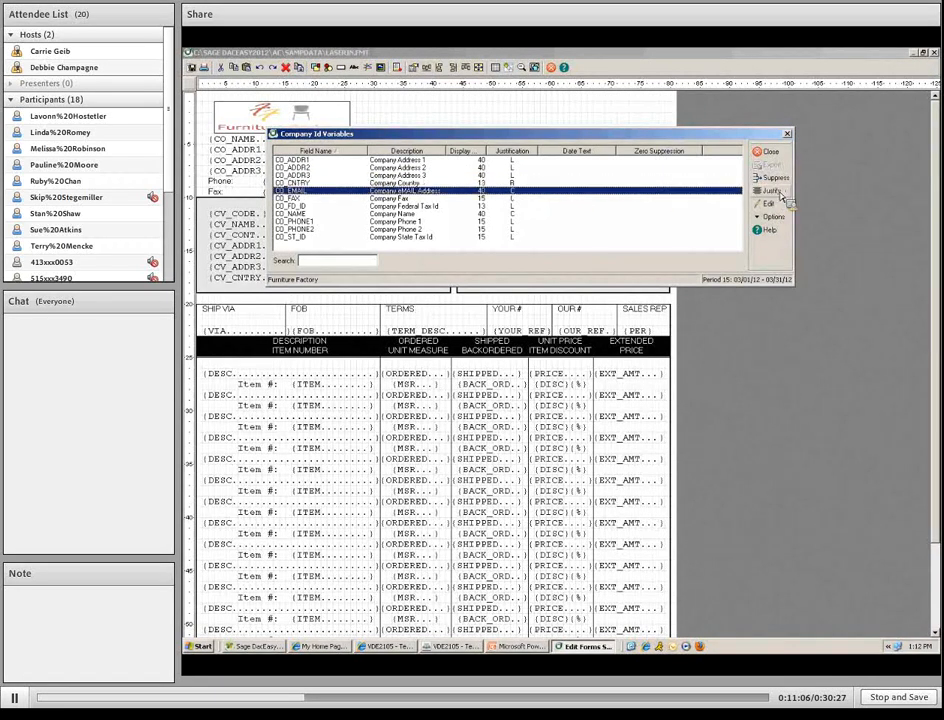
{"action": "left_click", "coordinate": [560, 184]}
{"action": "left_click", "coordinate": [773, 192]}
{"action": "left_click", "coordinate": [561, 184]}
{"action": "left_click", "coordinate": [772, 191]}
{"action": "left_click", "coordinate": [765, 192]}
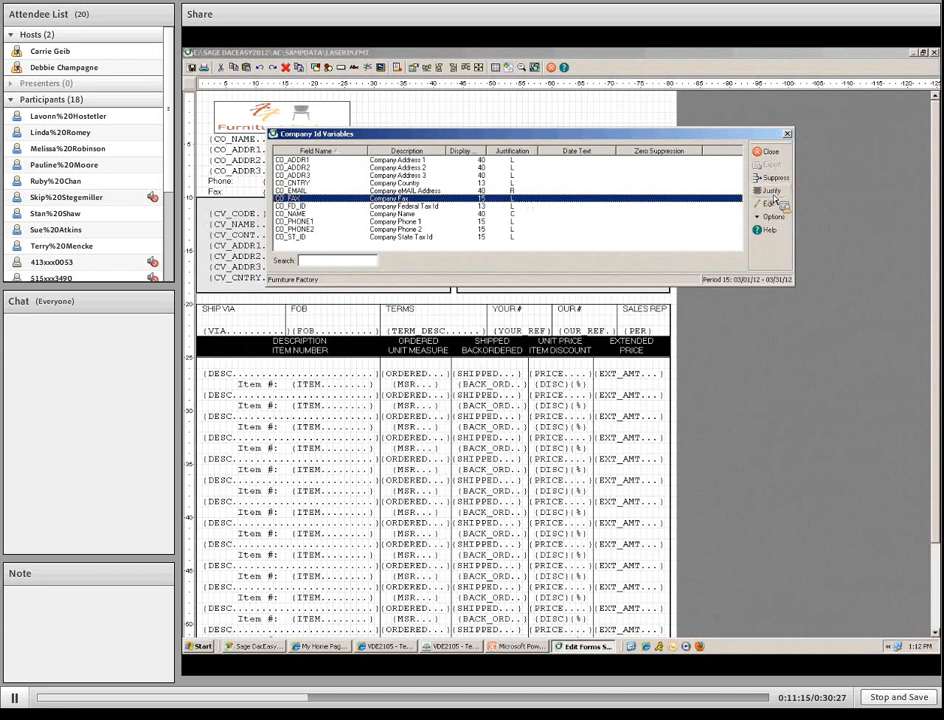
{"action": "left_click", "coordinate": [520, 192]}
{"action": "left_click", "coordinate": [758, 191]}
Set the justification of the CO_NAME company variable to L and close the variables list.
{"action": "left_click", "coordinate": [410, 223]}
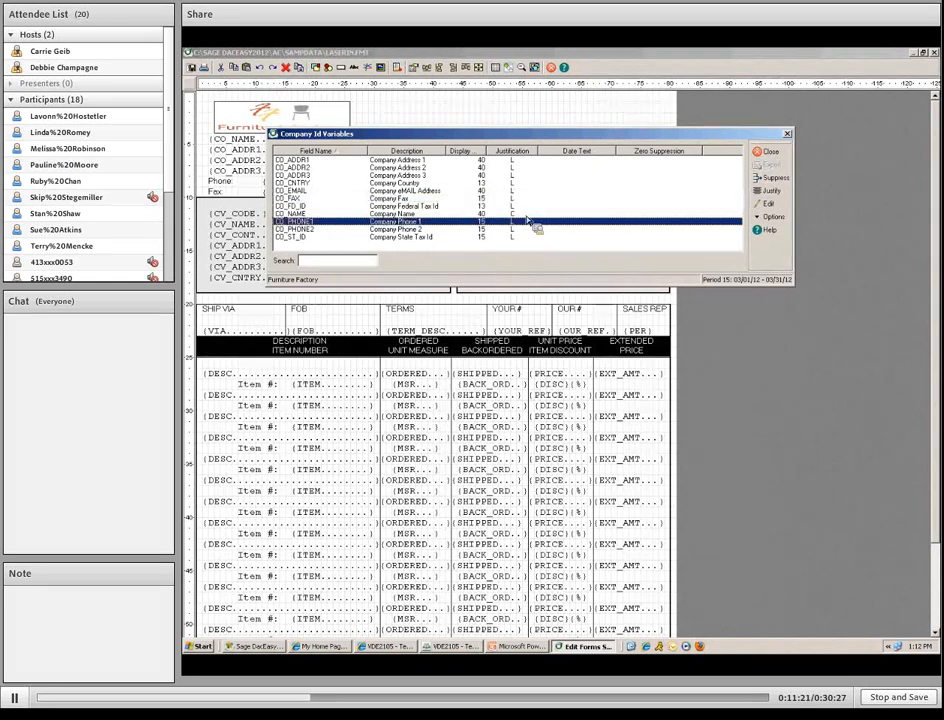
{"action": "key", "text": "Up"}
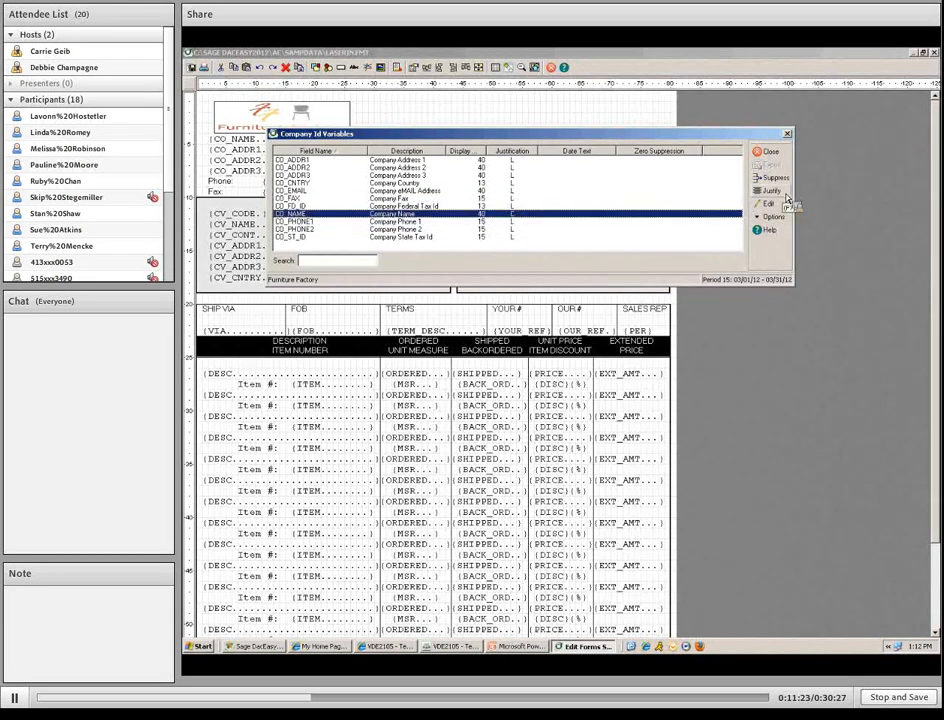
{"action": "left_click", "coordinate": [772, 192]}
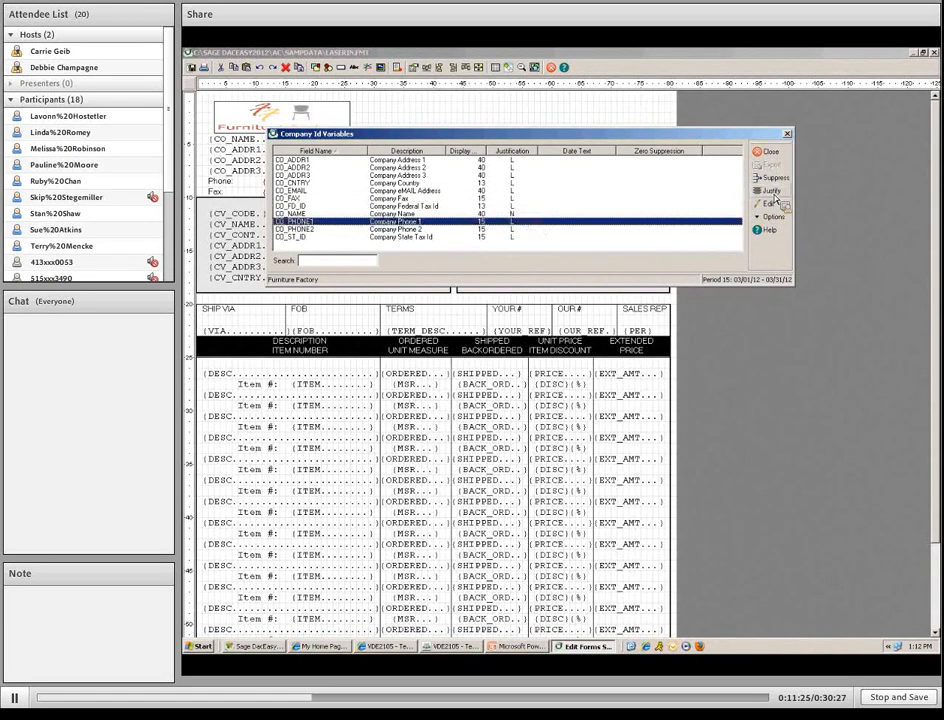
{"action": "left_click", "coordinate": [774, 196]}
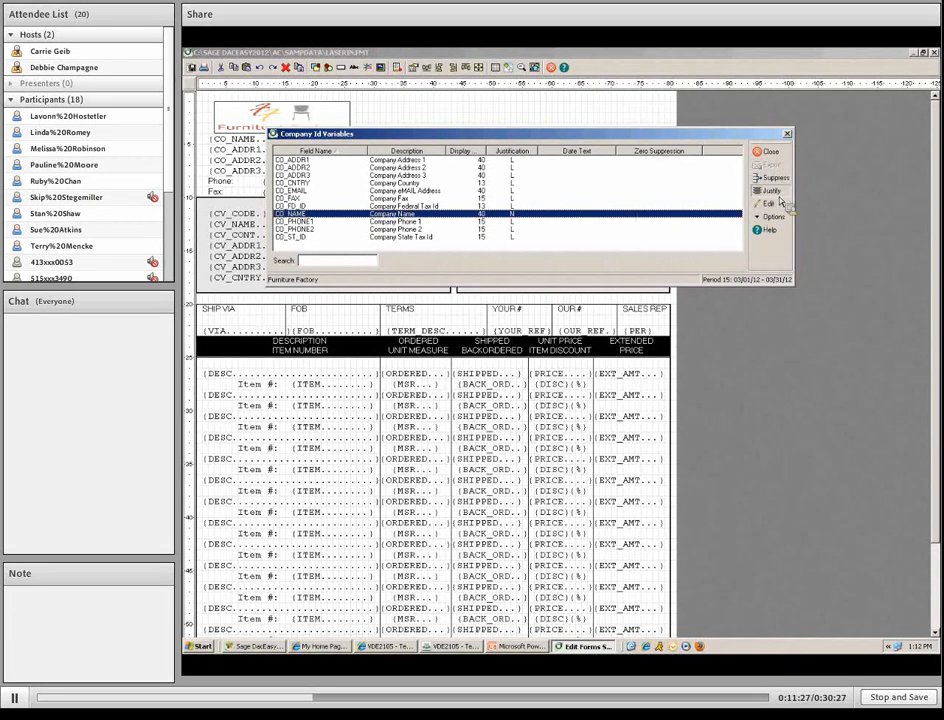
{"action": "left_click", "coordinate": [778, 197]}
{"action": "key", "text": "Down"}
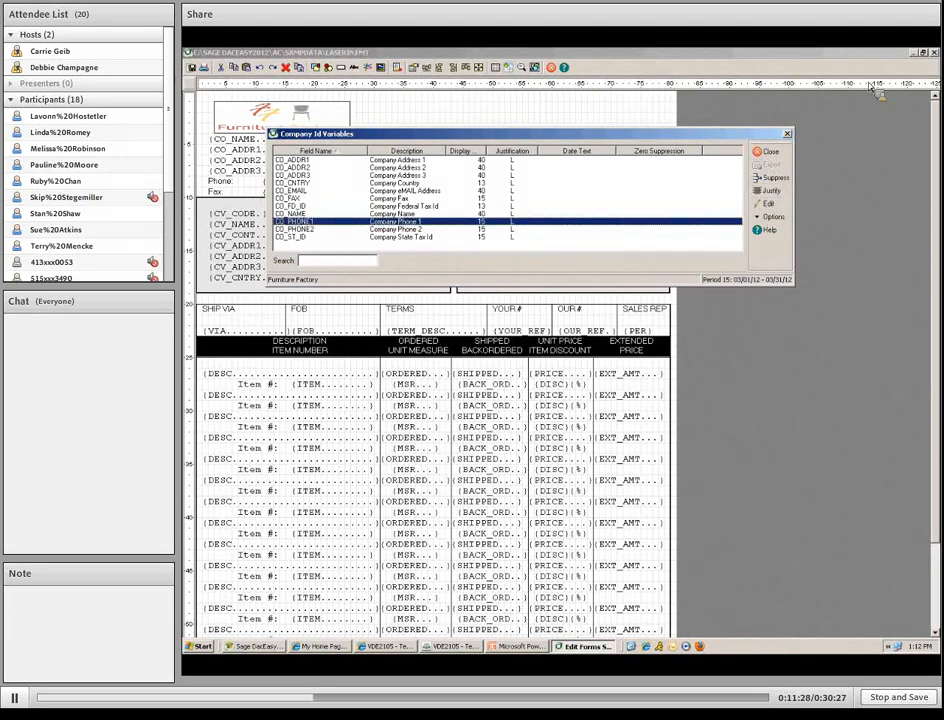
{"action": "left_click", "coordinate": [787, 133]}
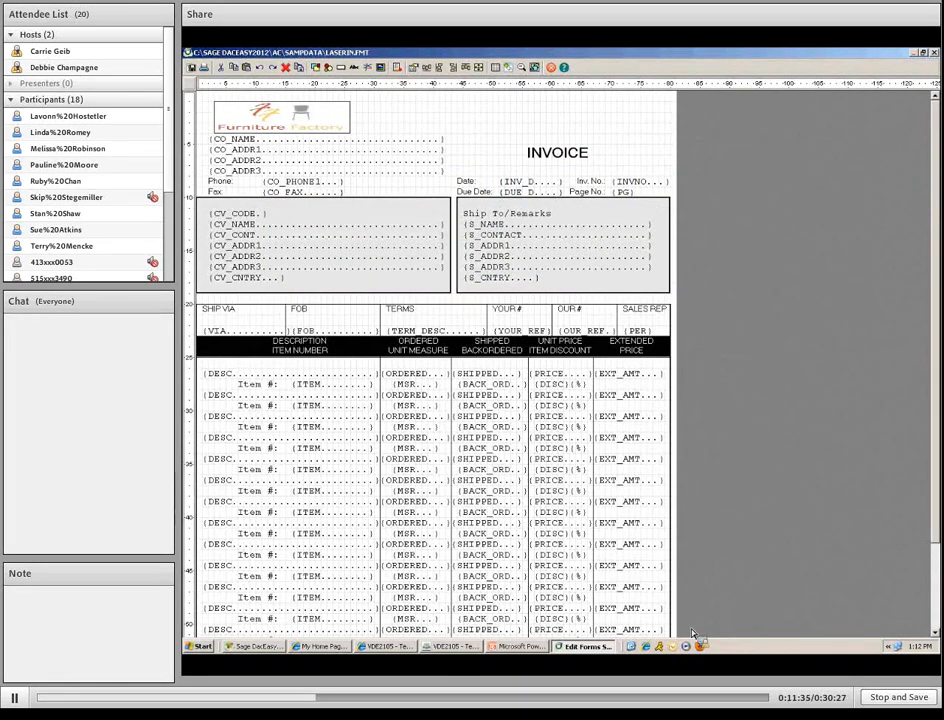
Reopen the Company variables list to check the Justification column for every variable, and close it.
{"action": "left_click", "coordinate": [349, 70]}
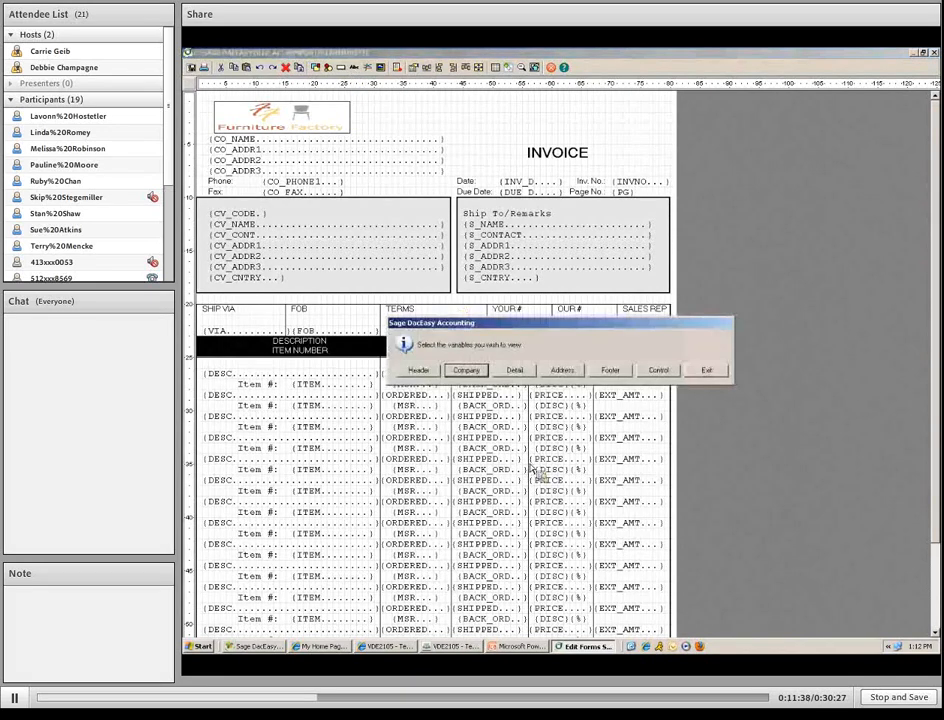
{"action": "left_click", "coordinate": [464, 371]}
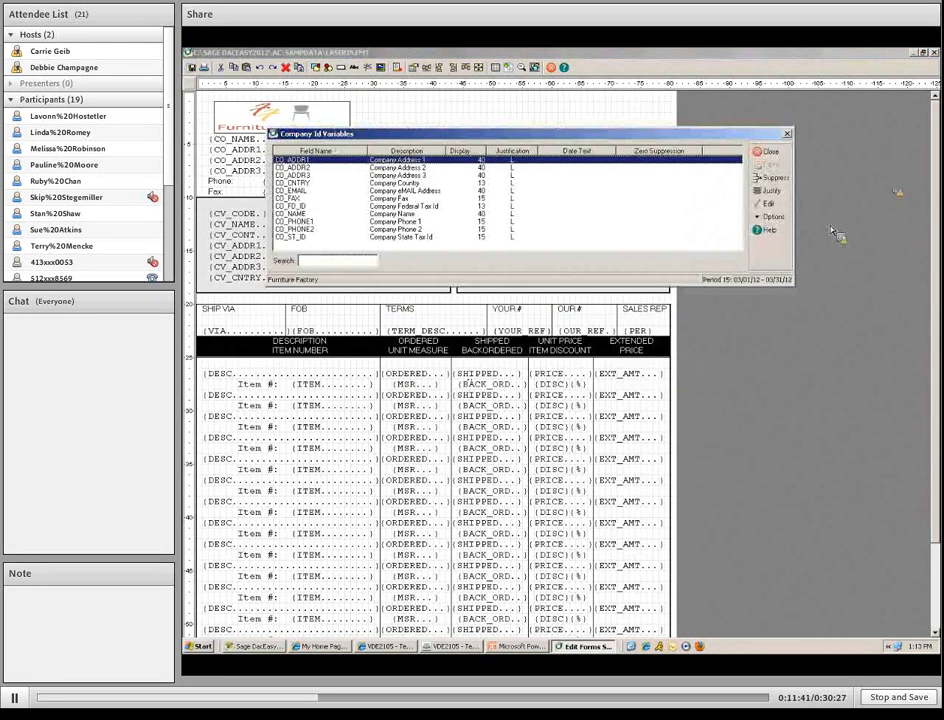
{"action": "left_click_drag", "start_coordinate": [795, 254], "coordinate": [831, 254]}
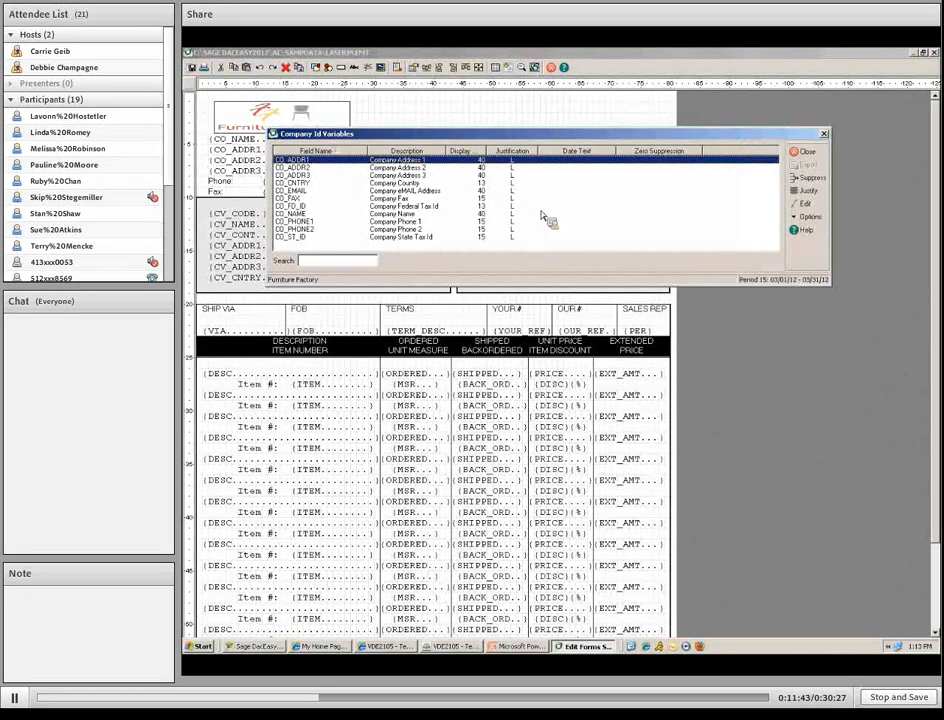
{"action": "left_click", "coordinate": [805, 152]}
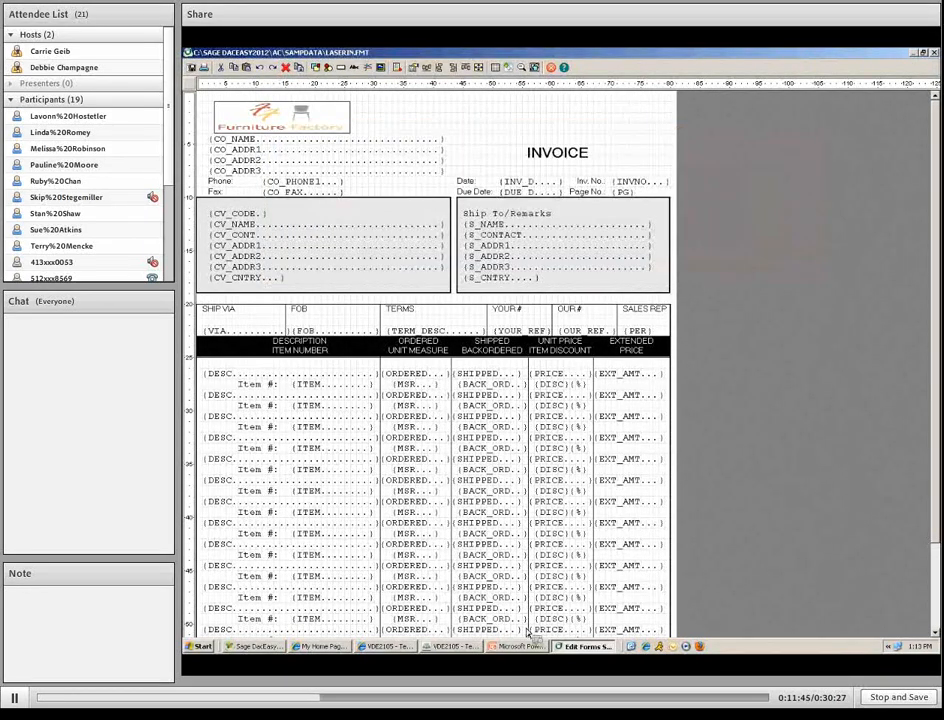
Switch to PowerPoint and view the Common Edits slide about adding and moving variables.
{"action": "left_click", "coordinate": [515, 647]}
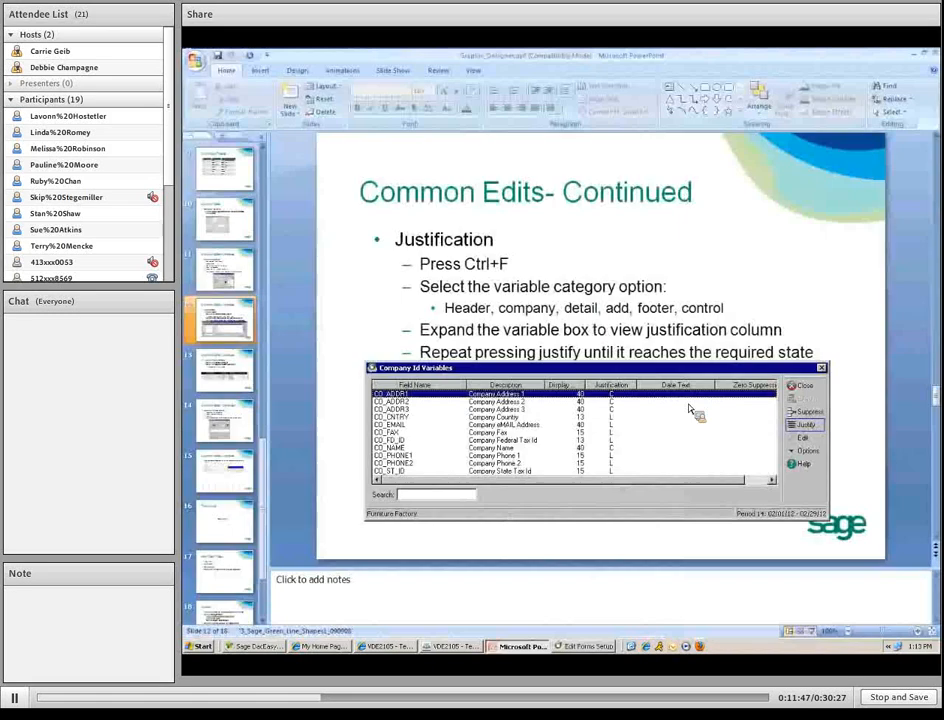
{"action": "scroll", "coordinate": [741, 257], "scroll_direction": "down", "scroll_amount": 1}
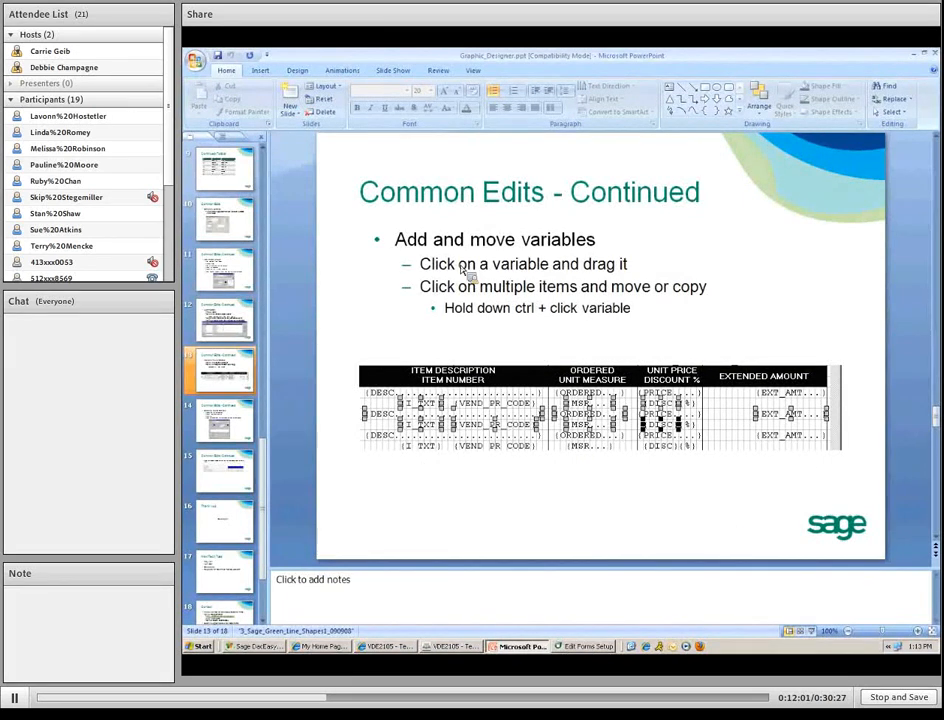
Return to the DacEasy invoice designer and move the Date and Inv. No. labels with their INV_D and INVNO variables up one row.
{"action": "left_click", "coordinate": [588, 646]}
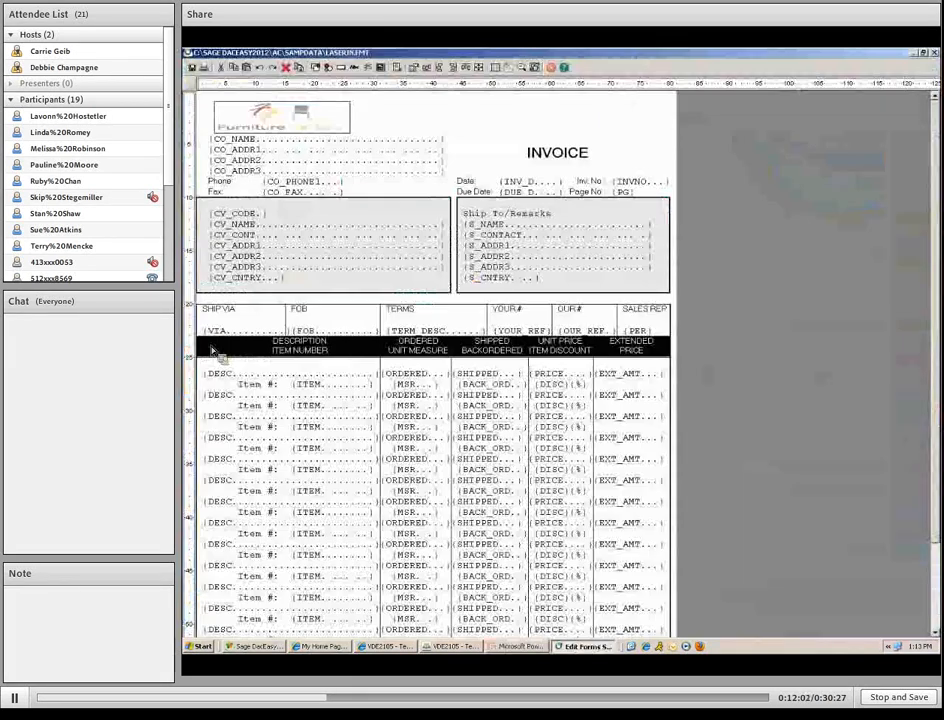
{"action": "left_click", "coordinate": [476, 185]}
{"action": "left_click_drag", "start_coordinate": [476, 186], "coordinate": [508, 171]}
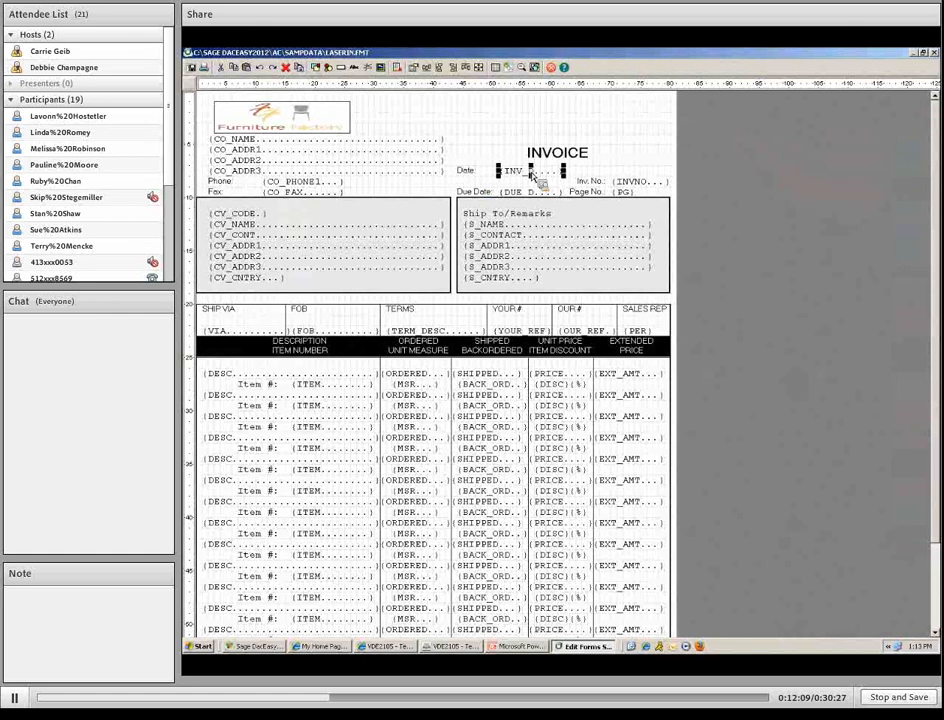
{"action": "left_click", "coordinate": [592, 183]}
{"action": "double_click", "coordinate": [593, 184]}
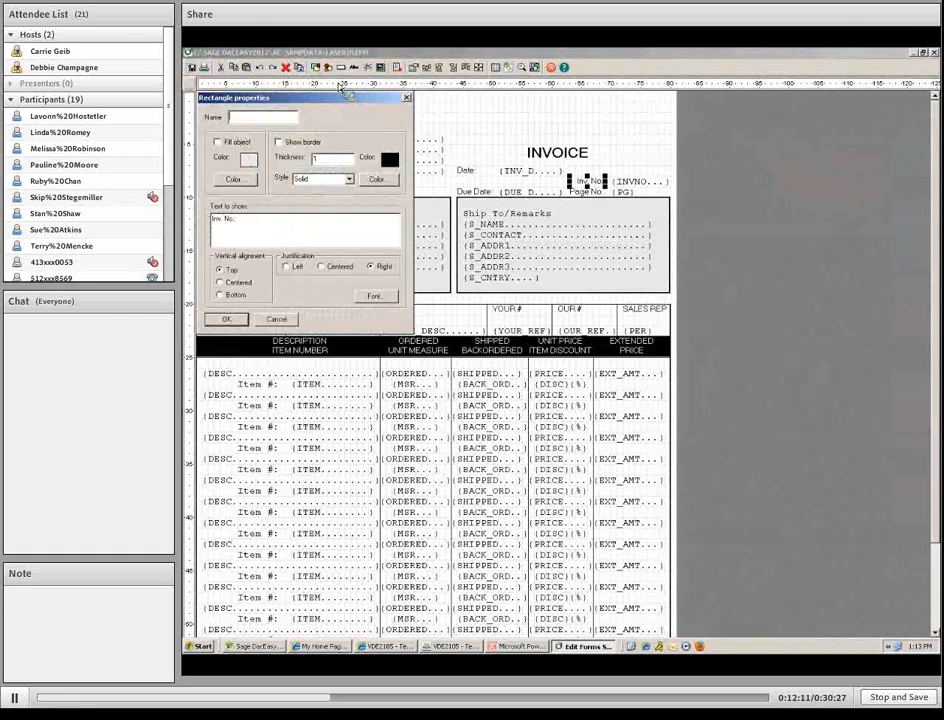
{"action": "left_click", "coordinate": [410, 97]}
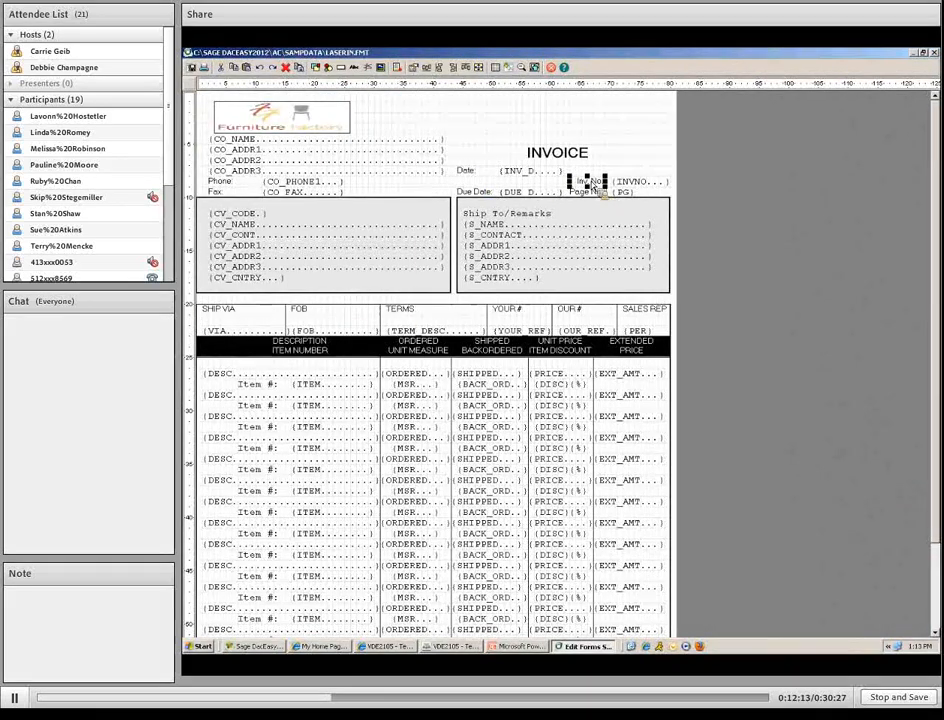
{"action": "left_click_drag", "start_coordinate": [592, 186], "coordinate": [640, 172]}
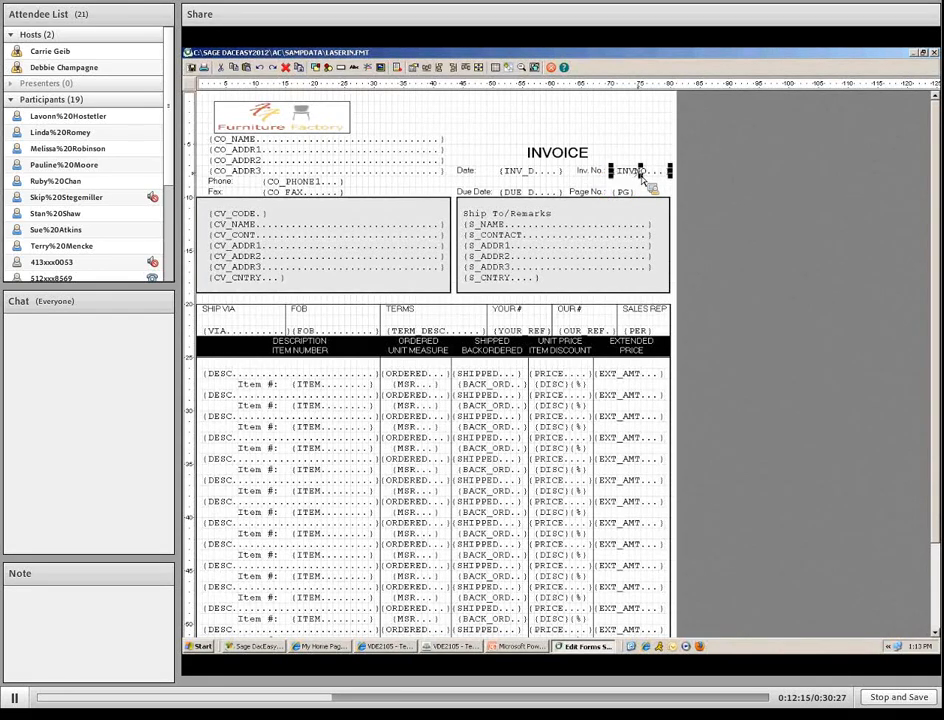
Move the Due Date label up one row, directly beneath the Date label.
{"action": "double_click", "coordinate": [478, 194]}
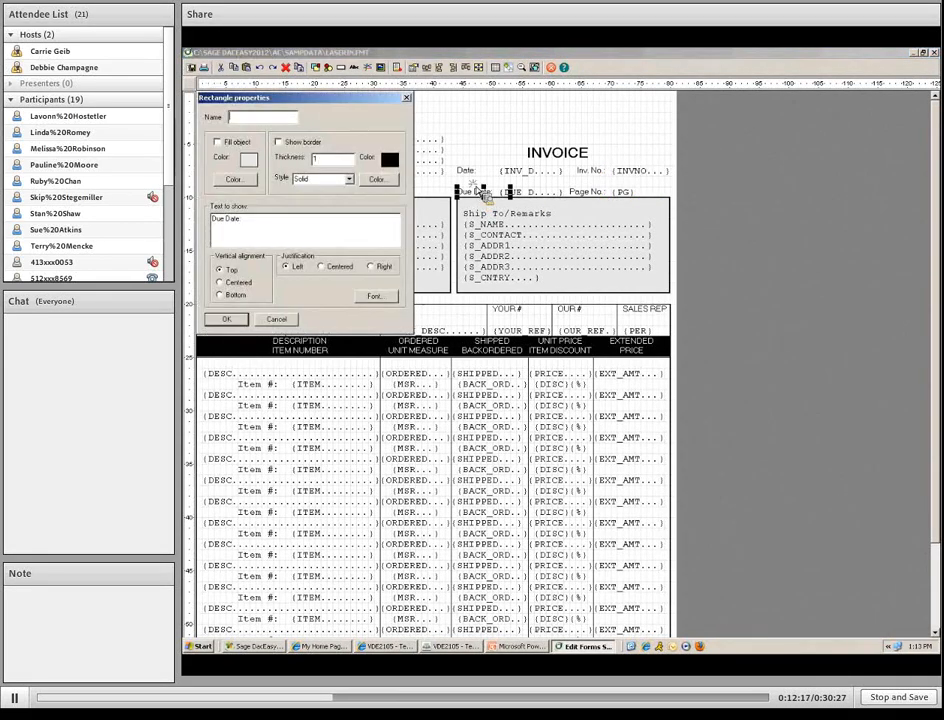
{"action": "left_click", "coordinate": [406, 98]}
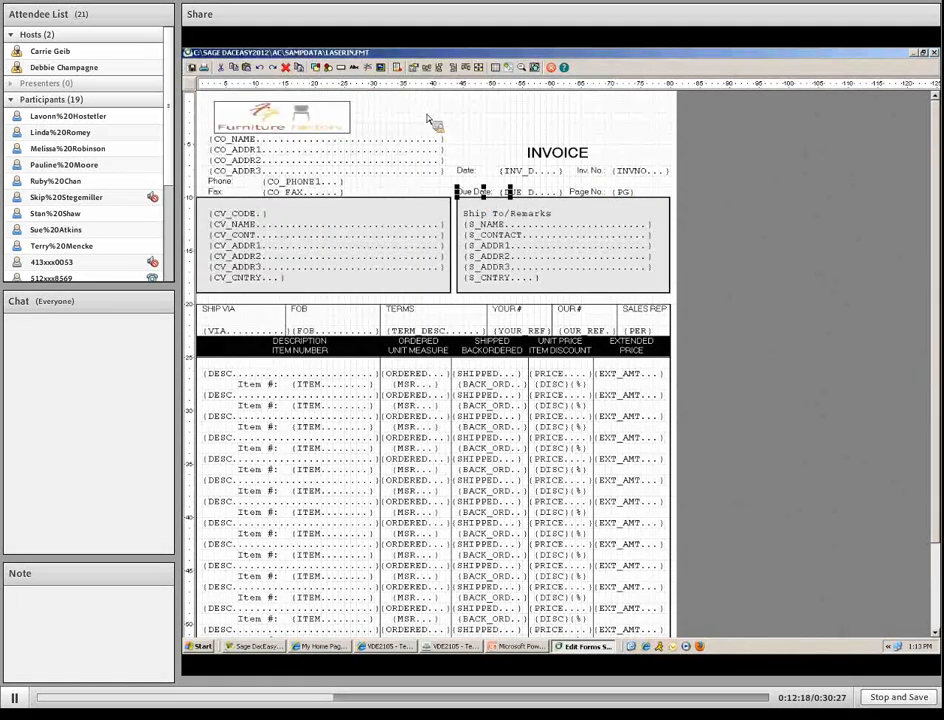
{"action": "left_click_drag", "start_coordinate": [485, 193], "coordinate": [485, 183]}
{"action": "left_click", "coordinate": [523, 196]}
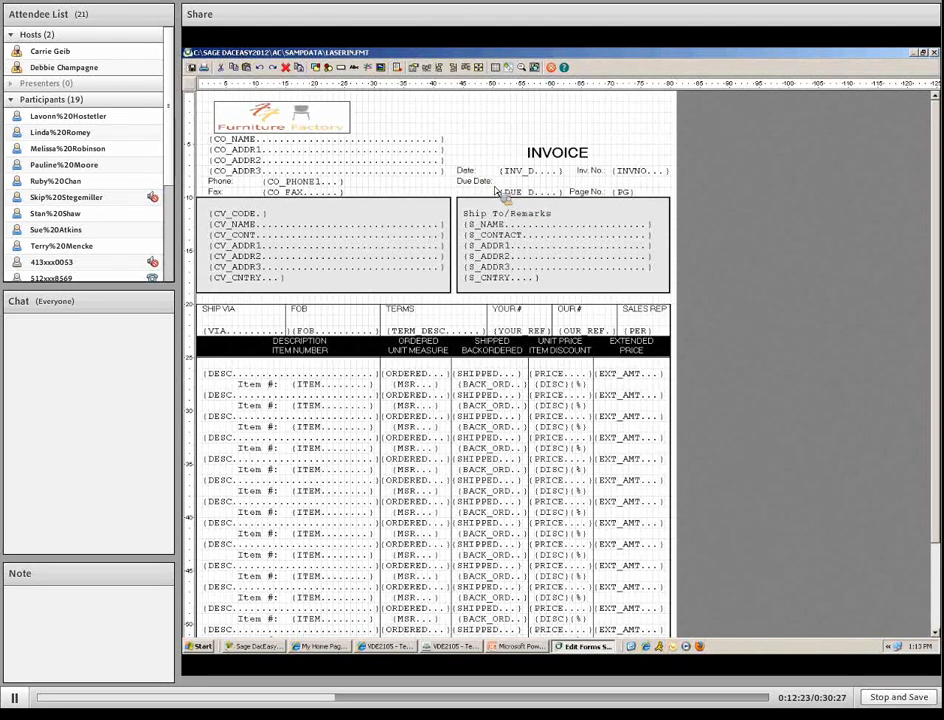
Delete all fields of the eighth line item in the invoice body, plus DESC, ORDERED and SHIPPED of the ninth.
{"action": "scroll", "coordinate": [337, 460], "scroll_direction": "down", "scroll_amount": 1}
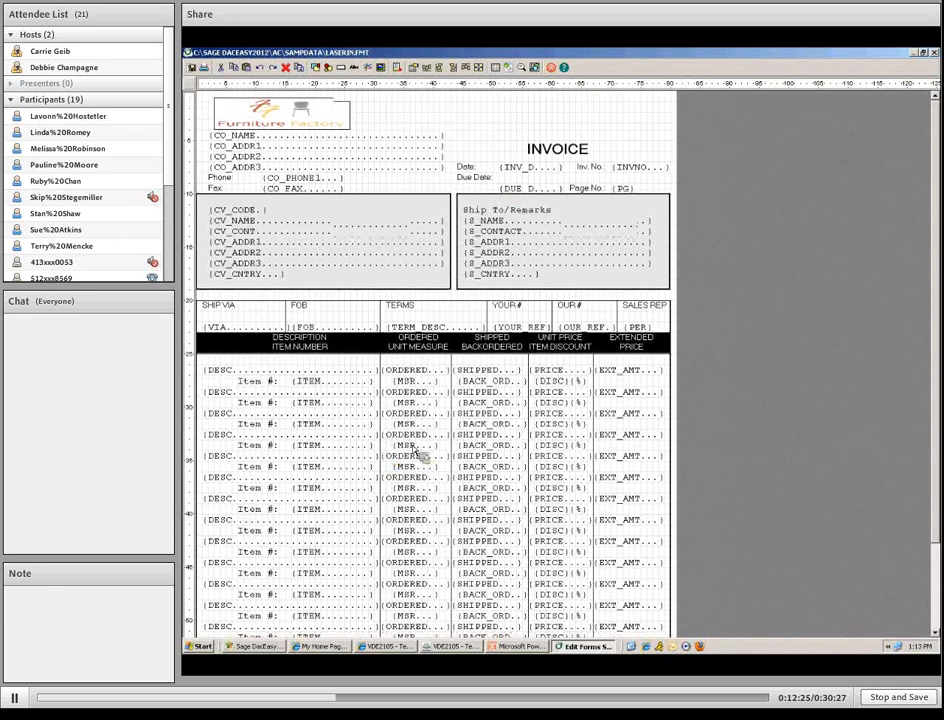
{"action": "scroll", "coordinate": [934, 365], "scroll_direction": "down", "scroll_amount": 3}
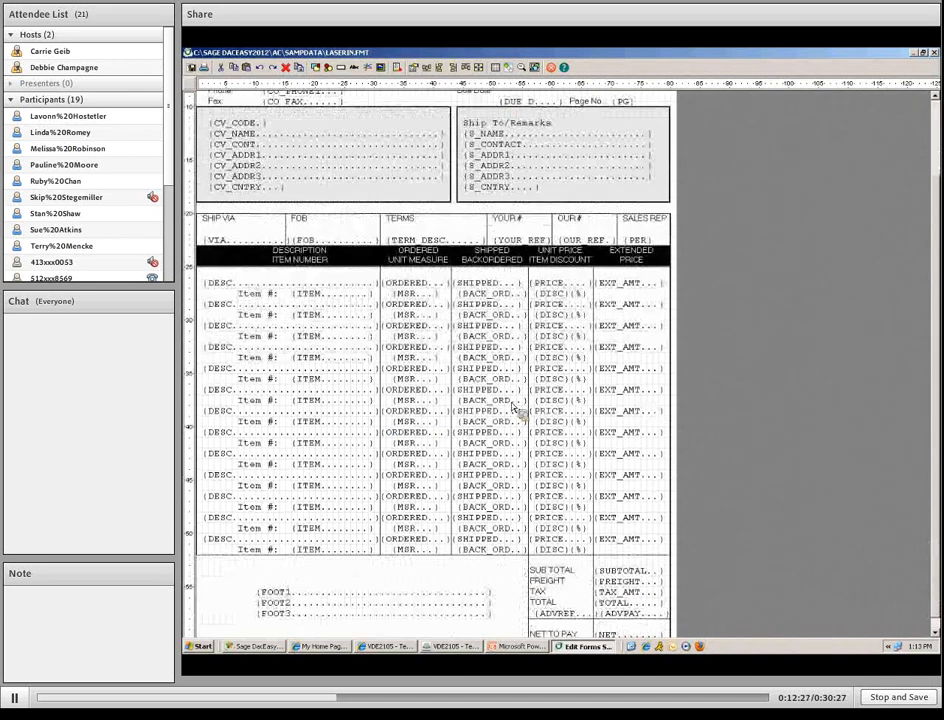
{"action": "left_click", "coordinate": [237, 416]}
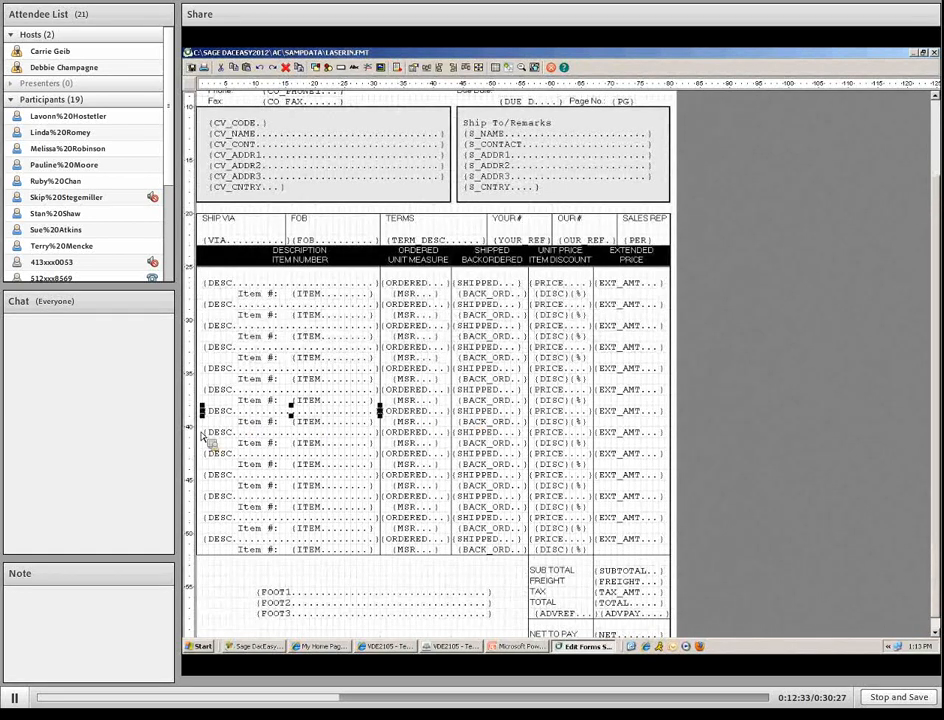
{"action": "key", "text": "Down"}
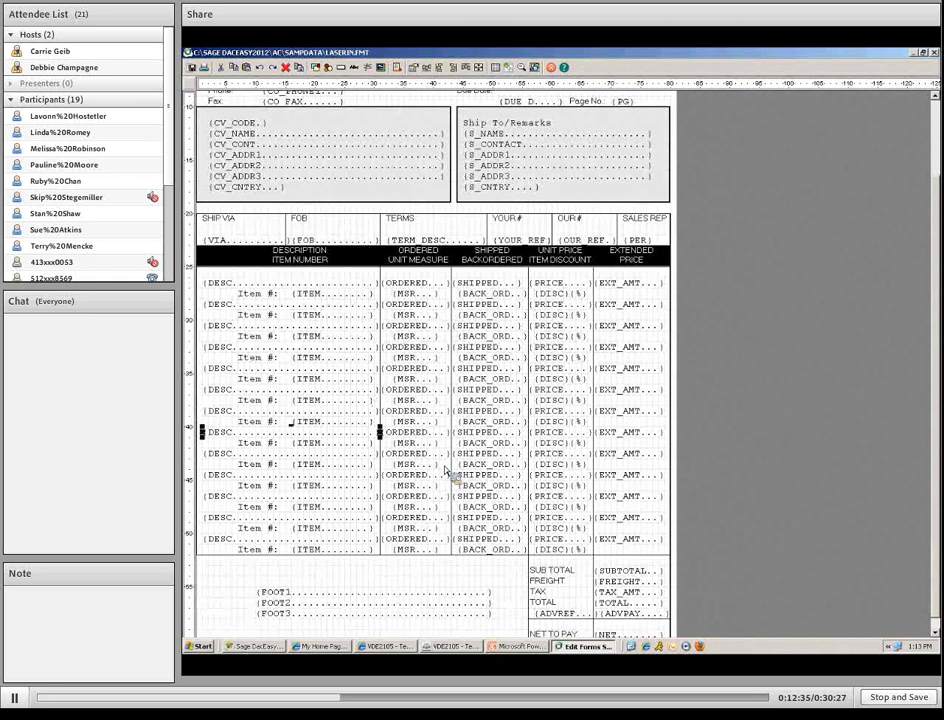
{"action": "left_click", "coordinate": [430, 436], "text": "shift"}
{"action": "left_click", "coordinate": [490, 436], "text": "shift"}
{"action": "left_click", "coordinate": [553, 436], "text": "shift"}
{"action": "left_click", "coordinate": [630, 436], "text": "shift"}
{"action": "left_click", "coordinate": [550, 445], "text": "shift"}
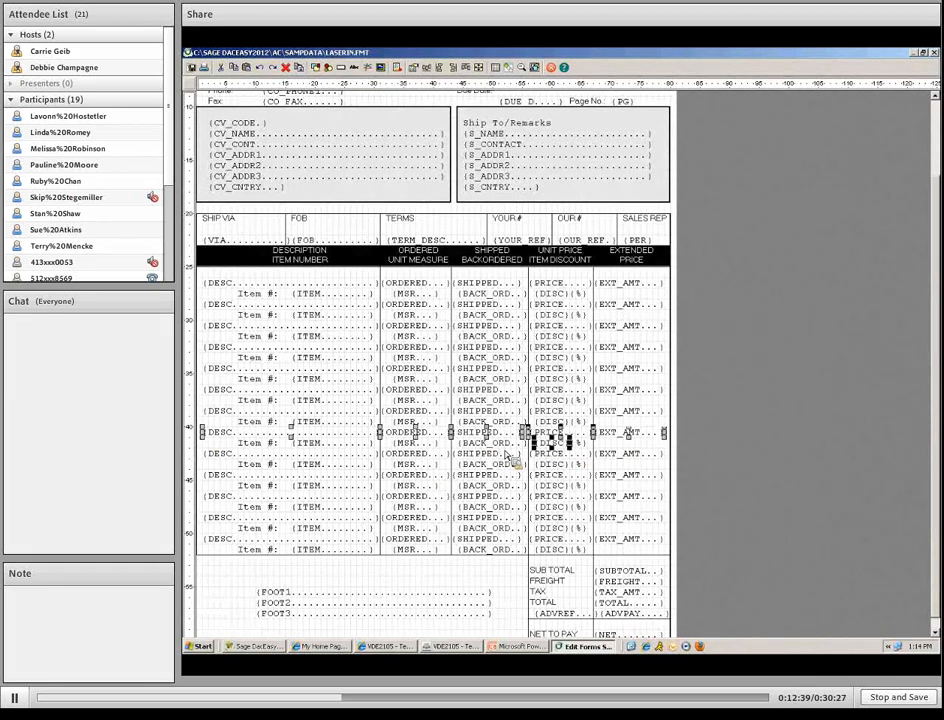
{"action": "left_click", "coordinate": [575, 446], "text": "shift"}
{"action": "left_click", "coordinate": [403, 447], "text": "shift"}
{"action": "left_click", "coordinate": [307, 448], "text": "shift"}
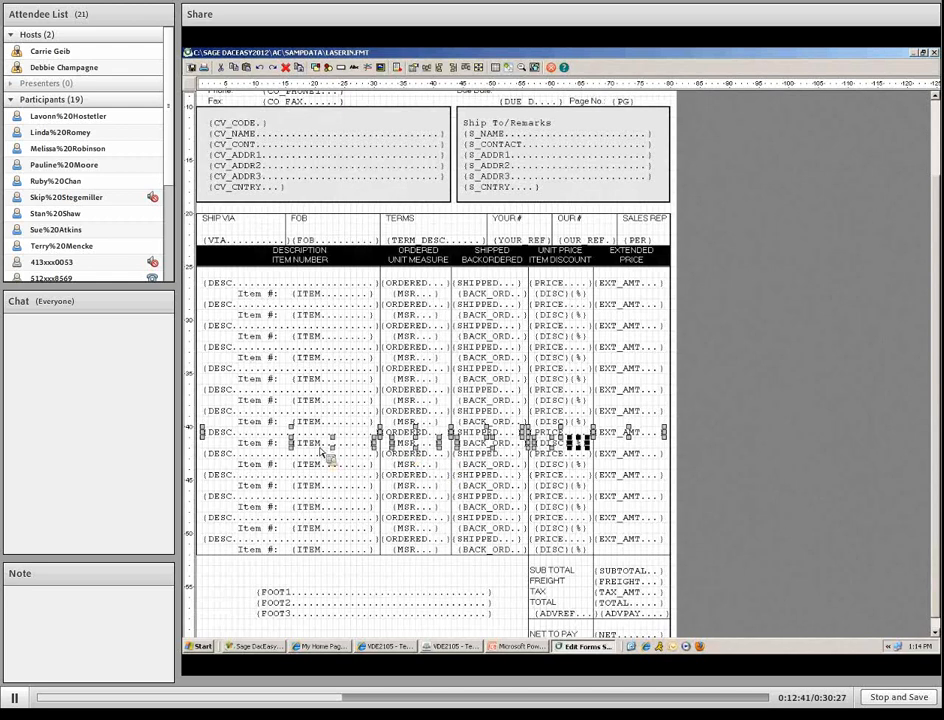
{"action": "left_click", "coordinate": [269, 447], "text": "shift"}
{"action": "left_click", "coordinate": [215, 458], "text": "shift"}
{"action": "key", "text": "Delete"}
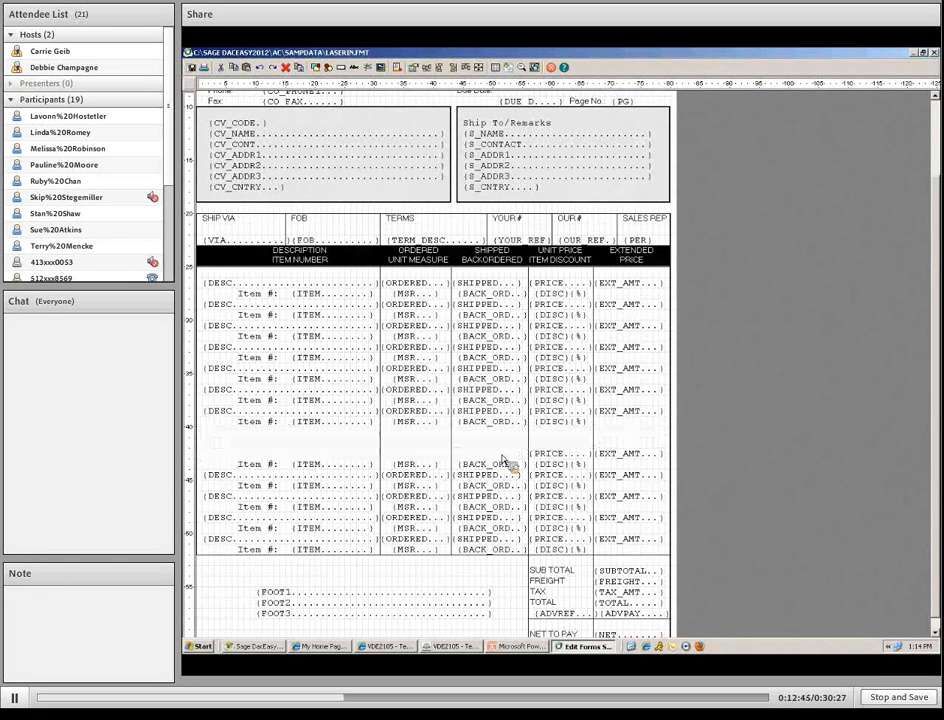
Delete the ninth line item's remaining fields except DISC, plus the DESC and ORDERED fields of the tenth.
{"action": "left_click", "coordinate": [558, 455]}
{"action": "left_click", "coordinate": [630, 455], "text": "shift"}
{"action": "left_click", "coordinate": [575, 464], "text": "shift"}
{"action": "left_click", "coordinate": [465, 465], "text": "shift"}
{"action": "left_click", "coordinate": [405, 467], "text": "shift"}
{"action": "left_click", "coordinate": [322, 466], "text": "shift"}
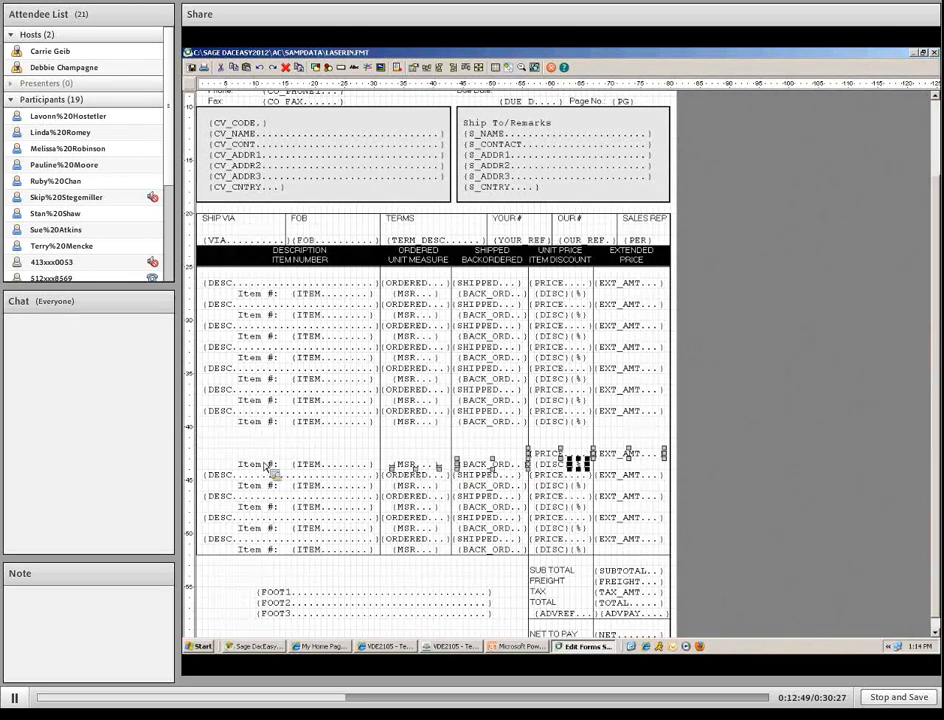
{"action": "left_click", "coordinate": [263, 466], "text": "shift"}
{"action": "left_click", "coordinate": [243, 479], "text": "shift"}
{"action": "key", "text": "Delete"}
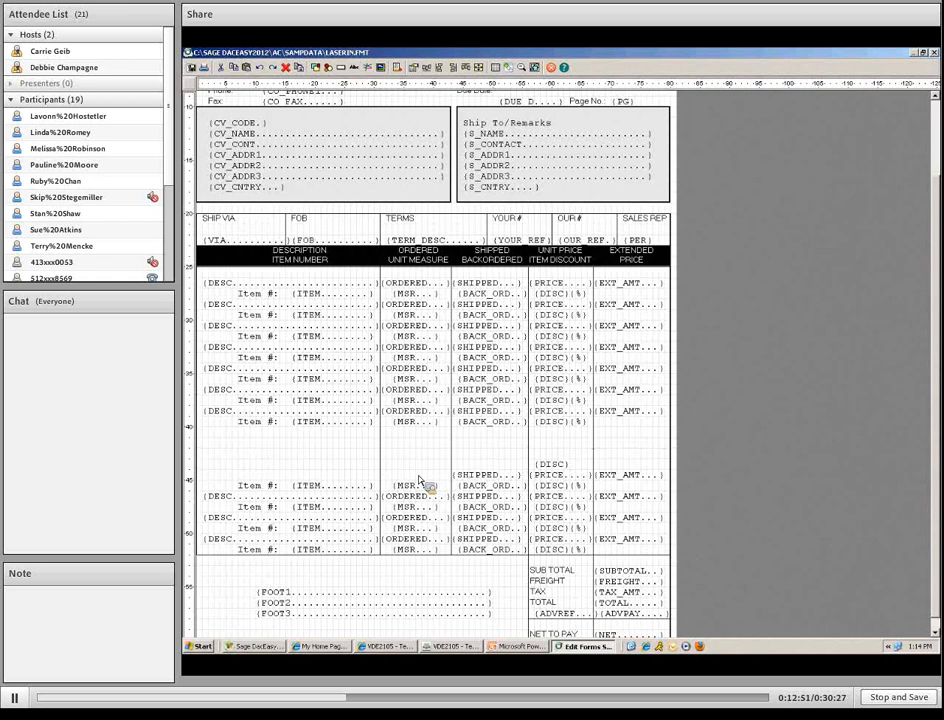
Delete the tenth line item's remaining fields, from SHIPPED, PRICE and EXT_AMT through its Item # row, along with the stray DISC above it.
{"action": "left_click", "coordinate": [488, 475]}
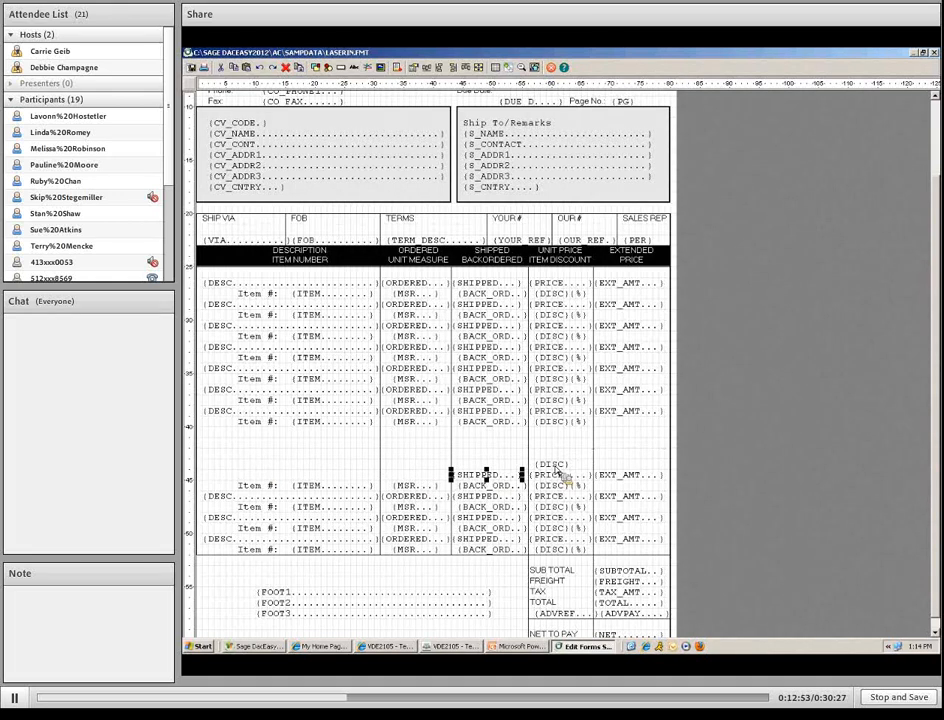
{"action": "left_click", "coordinate": [623, 476], "text": "shift"}
{"action": "key", "text": "Delete"}
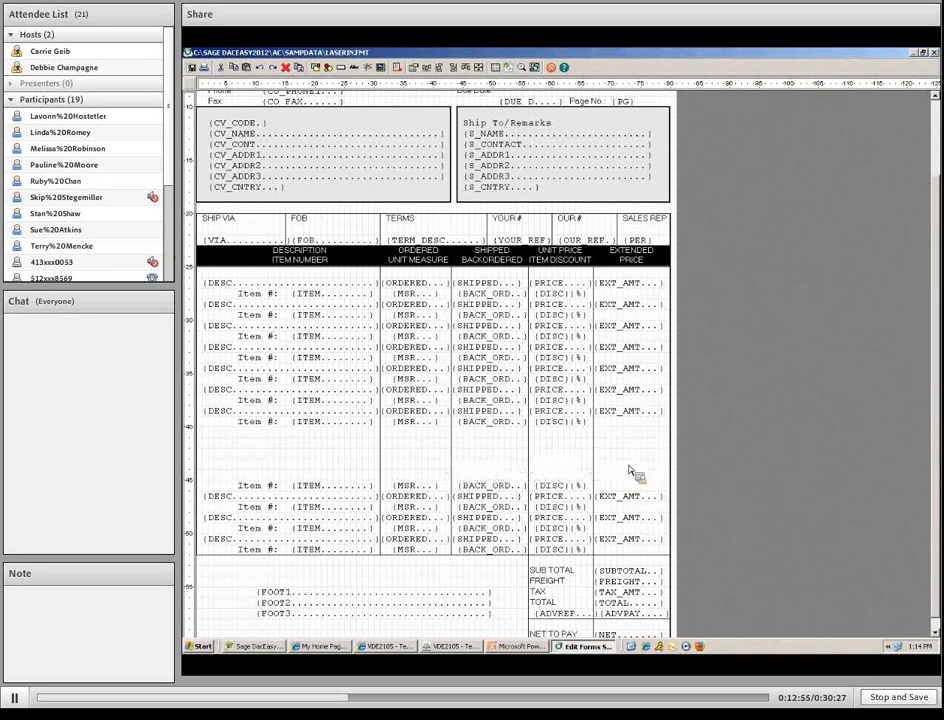
{"action": "left_click", "coordinate": [582, 489]}
{"action": "left_click", "coordinate": [545, 488], "text": "shift"}
{"action": "left_click", "coordinate": [493, 490], "text": "shift"}
{"action": "left_click", "coordinate": [410, 486], "text": "shift"}
{"action": "left_click", "coordinate": [330, 486], "text": "shift"}
{"action": "left_click", "coordinate": [265, 486], "text": "shift"}
{"action": "key", "text": "Delete"}
Delete all fields of the eleventh line item, both its DESC row and its Item # row.
{"action": "left_click", "coordinate": [290, 496]}
{"action": "left_click", "coordinate": [398, 496], "text": "shift"}
{"action": "left_click", "coordinate": [470, 496], "text": "shift"}
{"action": "left_click", "coordinate": [550, 496], "text": "shift"}
{"action": "left_click", "coordinate": [630, 496], "text": "shift"}
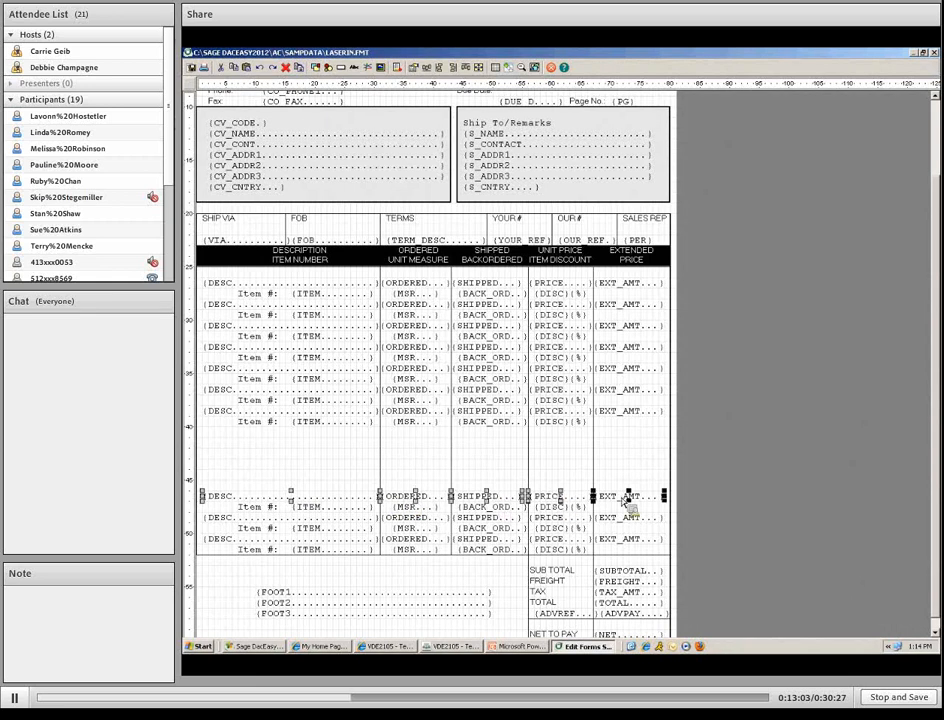
{"action": "key", "text": "Delete"}
{"action": "left_click", "coordinate": [262, 507]}
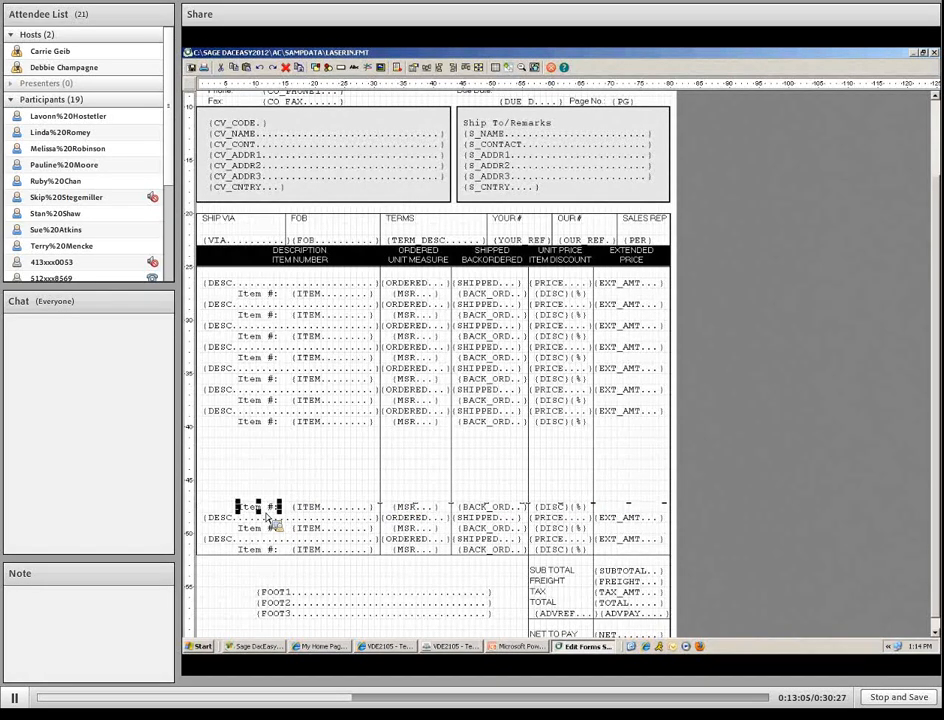
{"action": "left_click", "coordinate": [335, 507], "text": "shift"}
{"action": "left_click", "coordinate": [412, 507], "text": "shift"}
{"action": "left_click", "coordinate": [490, 507], "text": "shift"}
{"action": "left_click", "coordinate": [558, 507], "text": "shift"}
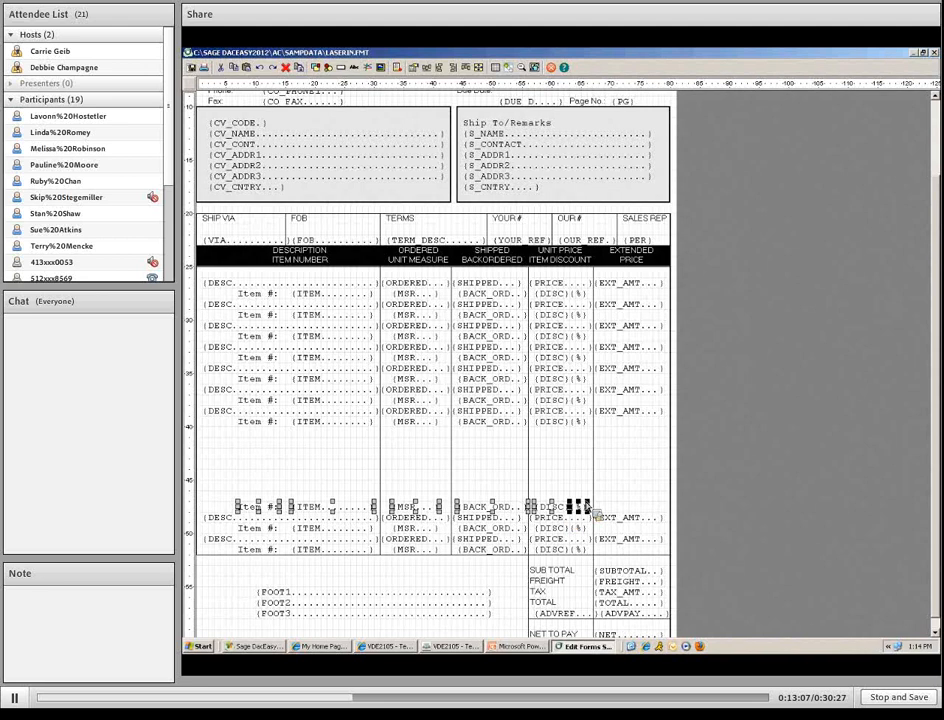
{"action": "key", "text": "Delete"}
Delete all fields of the last two line items, including both of their Item # labels.
{"action": "left_click", "coordinate": [372, 520]}
{"action": "left_click", "coordinate": [425, 520], "text": "shift"}
{"action": "left_click", "coordinate": [492, 520], "text": "shift"}
{"action": "left_click", "coordinate": [570, 518], "text": "shift"}
{"action": "left_click", "coordinate": [610, 518], "text": "shift"}
{"action": "left_click", "coordinate": [624, 538], "text": "shift"}
{"action": "left_click", "coordinate": [580, 530], "text": "shift"}
{"action": "left_click", "coordinate": [561, 531], "text": "shift"}
{"action": "left_click", "coordinate": [563, 541], "text": "shift"}
{"action": "left_click", "coordinate": [556, 552], "text": "shift"}
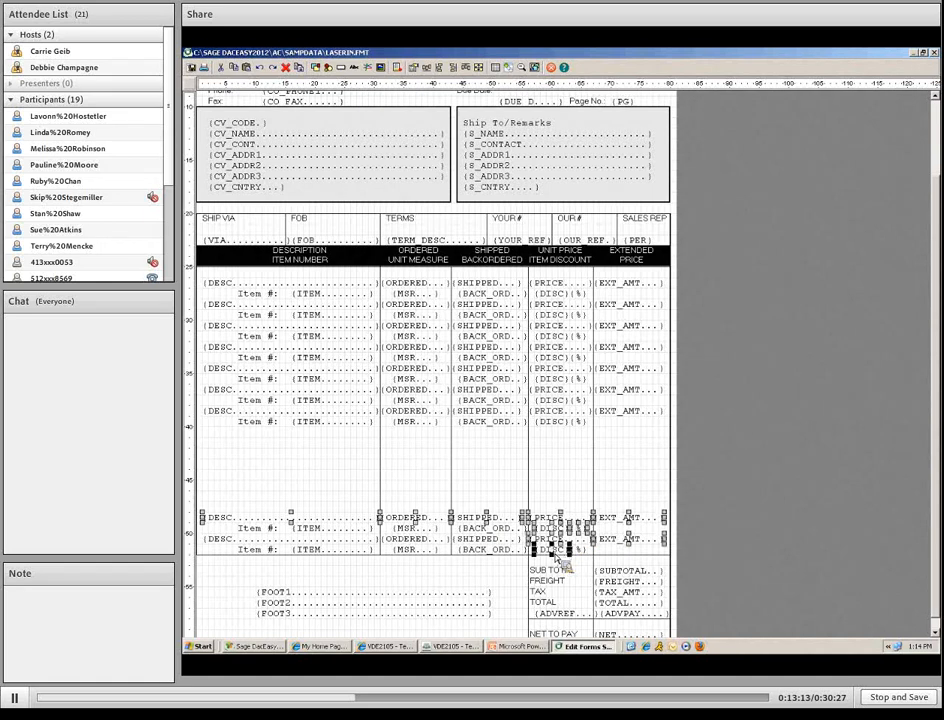
{"action": "left_click", "coordinate": [582, 553], "text": "shift"}
{"action": "left_click", "coordinate": [515, 552], "text": "shift"}
{"action": "left_click", "coordinate": [513, 540], "text": "shift"}
{"action": "left_click", "coordinate": [511, 531], "text": "shift"}
{"action": "left_click", "coordinate": [424, 528], "text": "shift"}
{"action": "left_click", "coordinate": [419, 541], "text": "shift"}
{"action": "left_click", "coordinate": [418, 552], "text": "shift"}
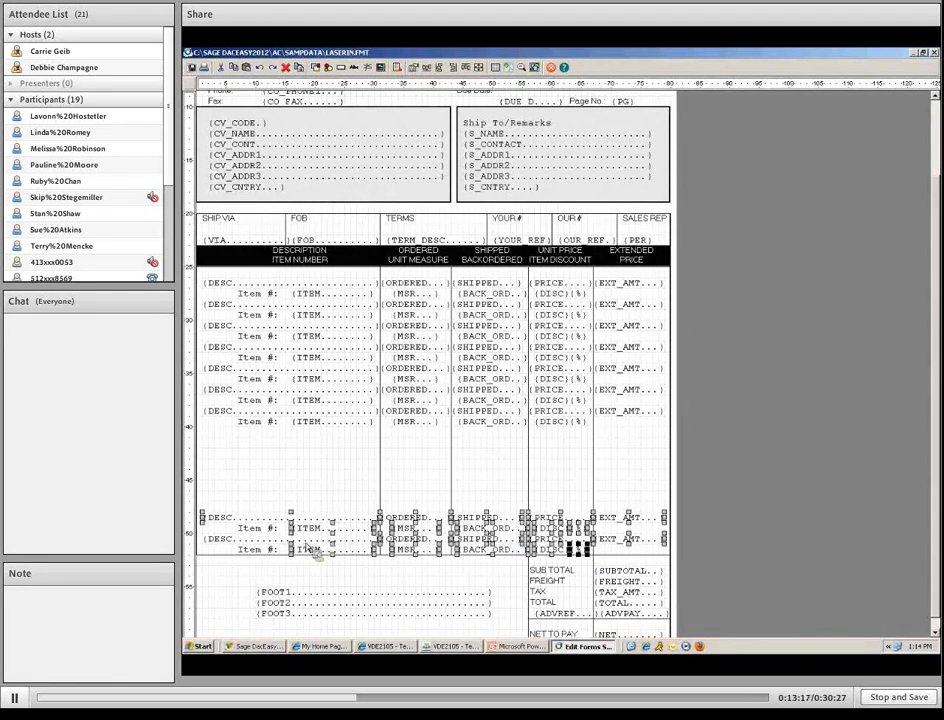
{"action": "key", "text": "Delete"}
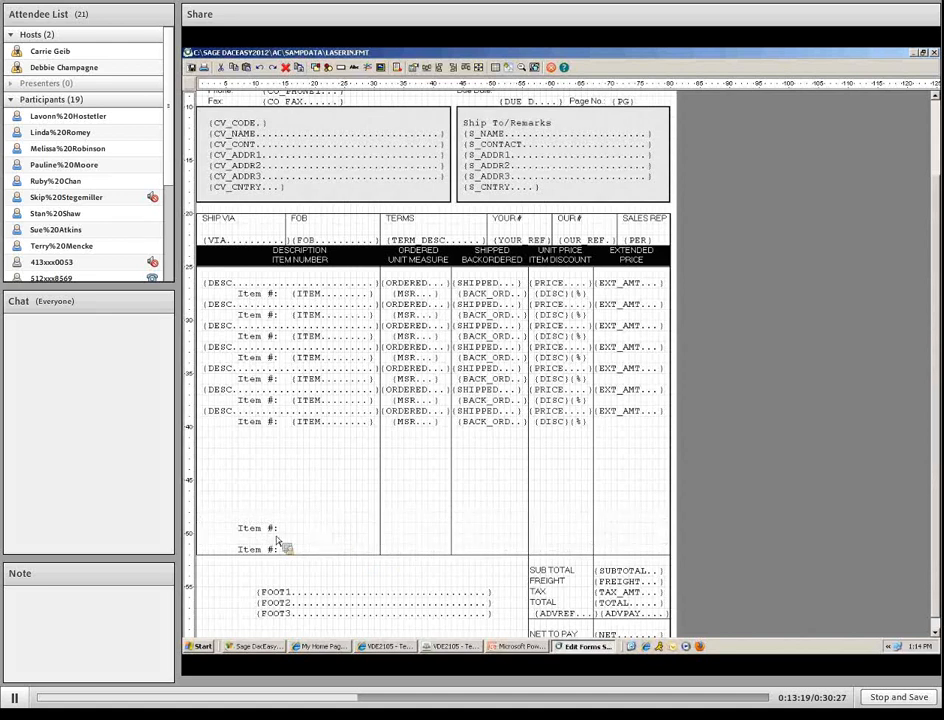
{"action": "key", "text": "Delete"}
Move the SUB TOTAL, FREIGHT, TAX and TOTAL labels with the ADVREF variable up about ten rows into the emptied line-item area.
{"action": "left_click", "coordinate": [544, 573]}
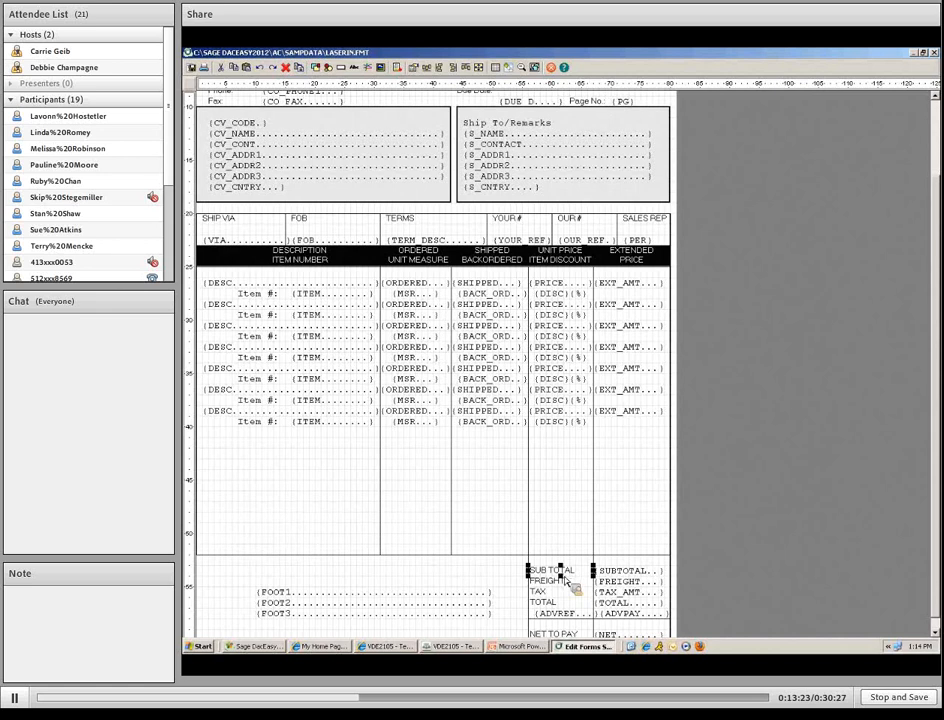
{"action": "left_click", "coordinate": [559, 584], "text": "shift"}
{"action": "left_click", "coordinate": [558, 595], "text": "shift"}
{"action": "left_click", "coordinate": [557, 606], "text": "shift"}
{"action": "left_click", "coordinate": [557, 612], "text": "shift"}
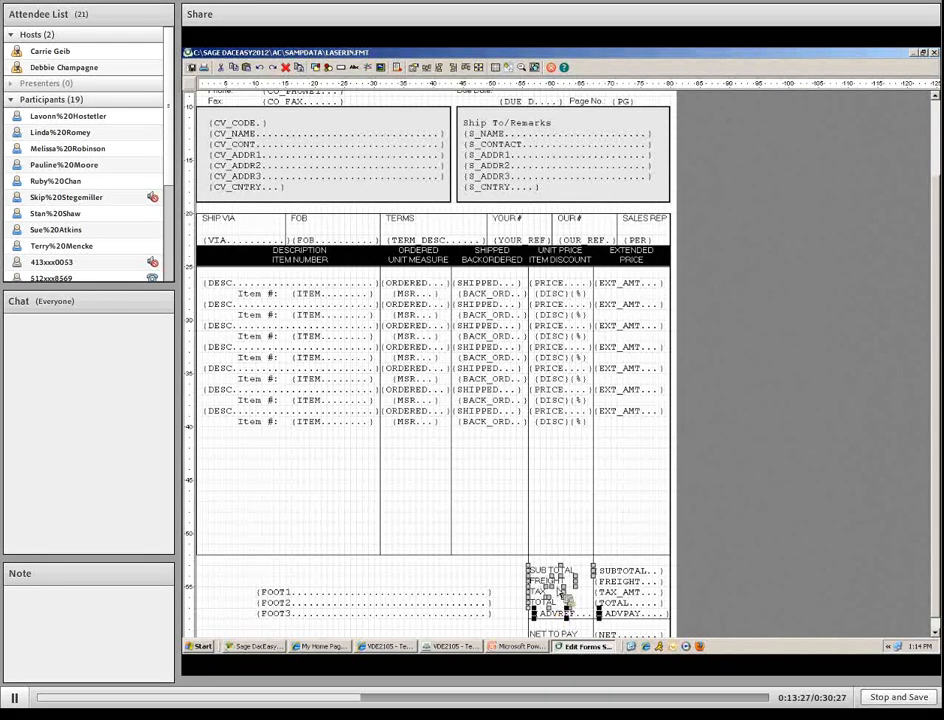
{"action": "left_click_drag", "start_coordinate": [550, 608], "coordinate": [552, 475]}
Move the SUBTOTAL, FREIGHT, TAX_AMT, TOTAL and ADVPAY variables up so they align with their relocated labels.
{"action": "left_click", "coordinate": [629, 572]}
{"action": "left_click", "coordinate": [633, 581], "text": "shift"}
{"action": "left_click", "coordinate": [632, 592], "text": "shift"}
{"action": "left_click", "coordinate": [632, 603], "text": "shift"}
{"action": "left_click", "coordinate": [633, 613], "text": "shift"}
{"action": "left_click_drag", "start_coordinate": [636, 585], "coordinate": [640, 479]}
{"action": "left_click", "coordinate": [642, 489]}
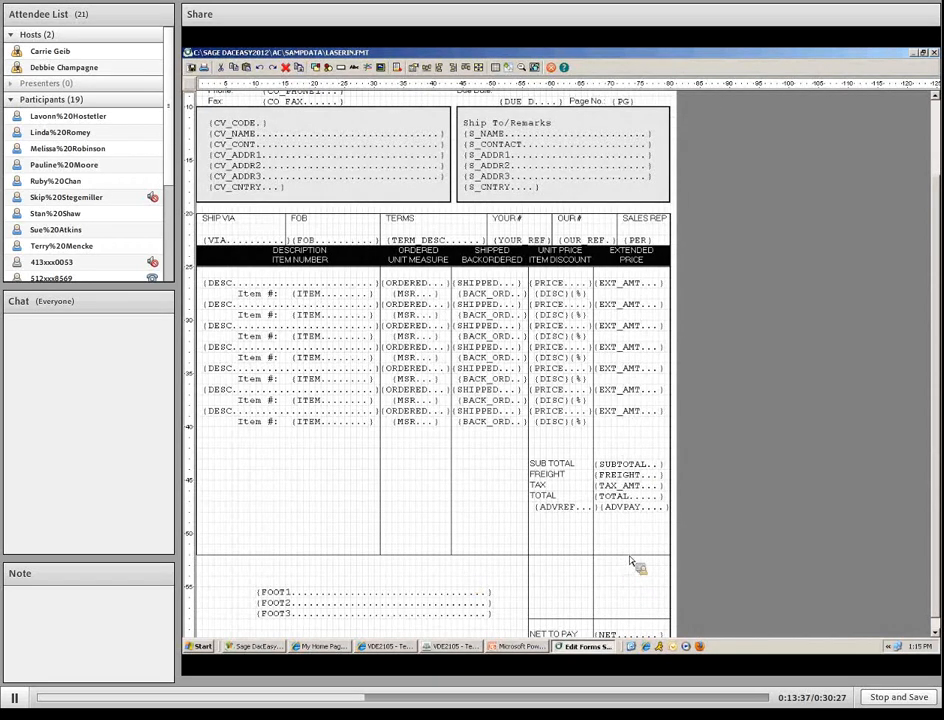
Show the PowerPoint slide on shading, boxes and lines, and switch back to the DacEasy invoice designer.
{"action": "left_click", "coordinate": [510, 646]}
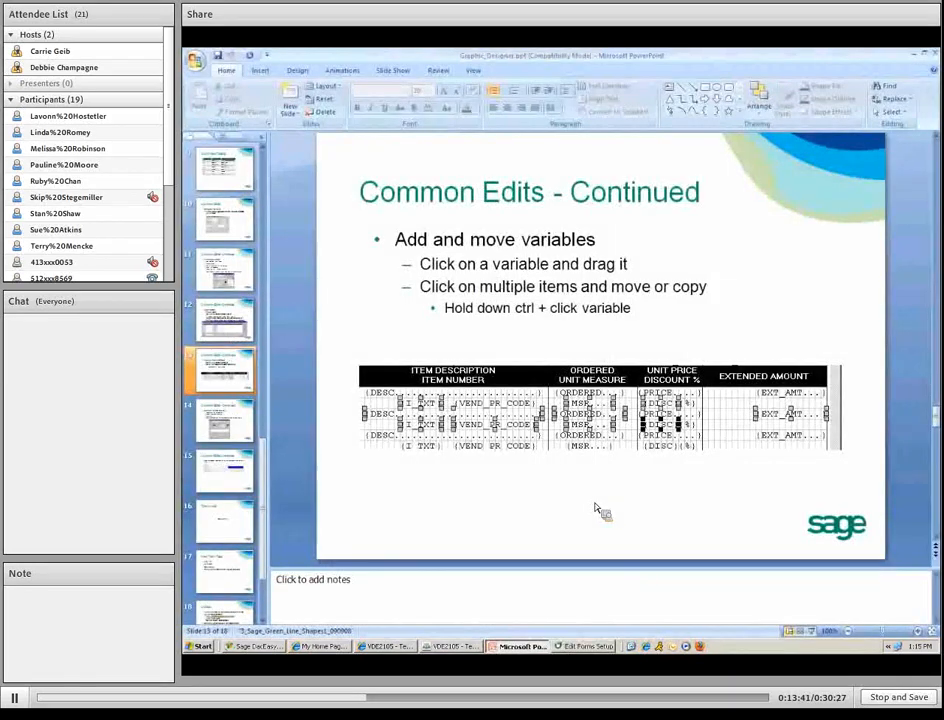
{"action": "key", "text": "Page_Down"}
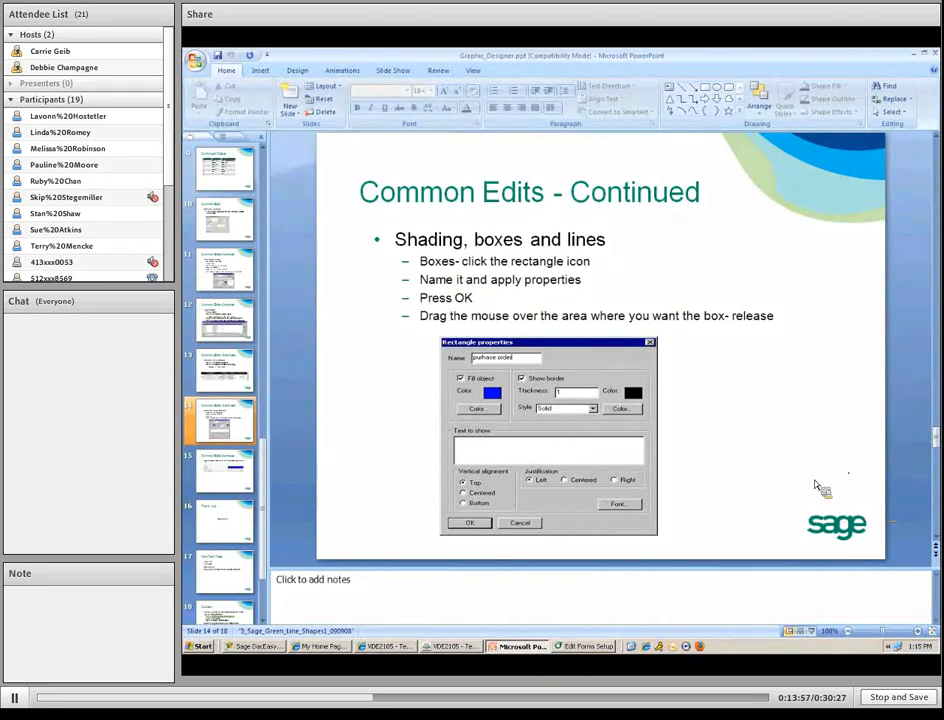
{"action": "left_click", "coordinate": [585, 647]}
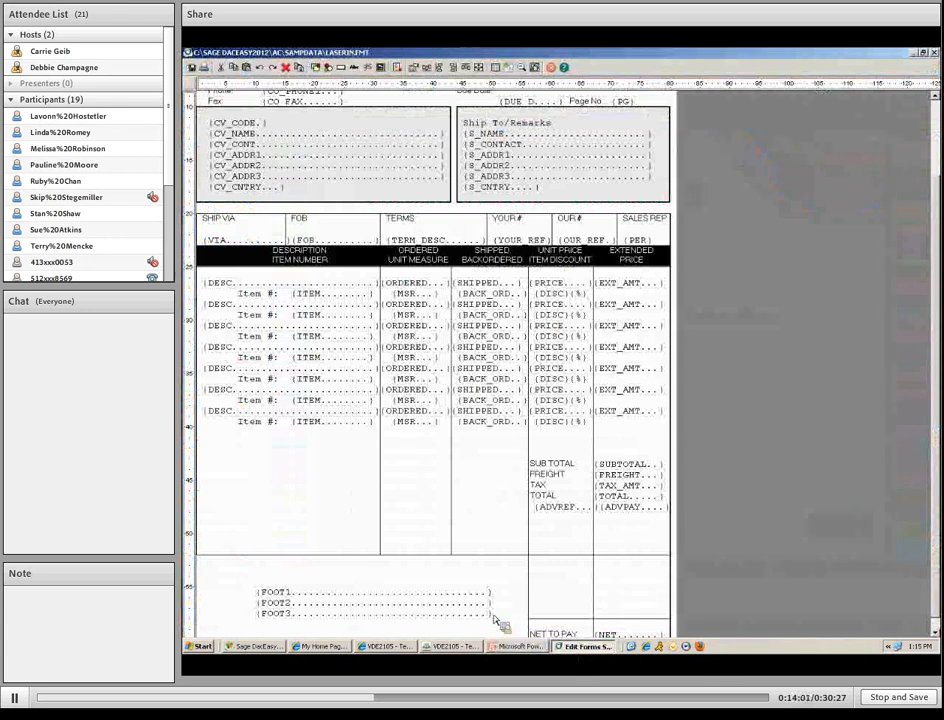
Name the INVOICE title rectangle inv and fill it with blue.
{"action": "scroll", "coordinate": [572, 165], "scroll_direction": "up", "scroll_amount": 3}
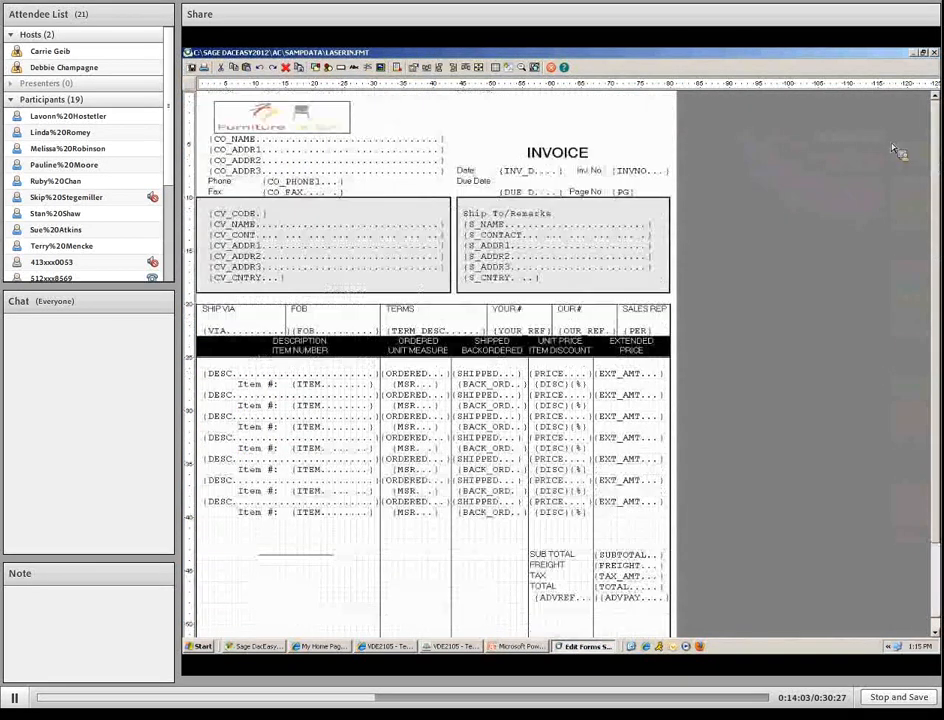
{"action": "left_click", "coordinate": [564, 160]}
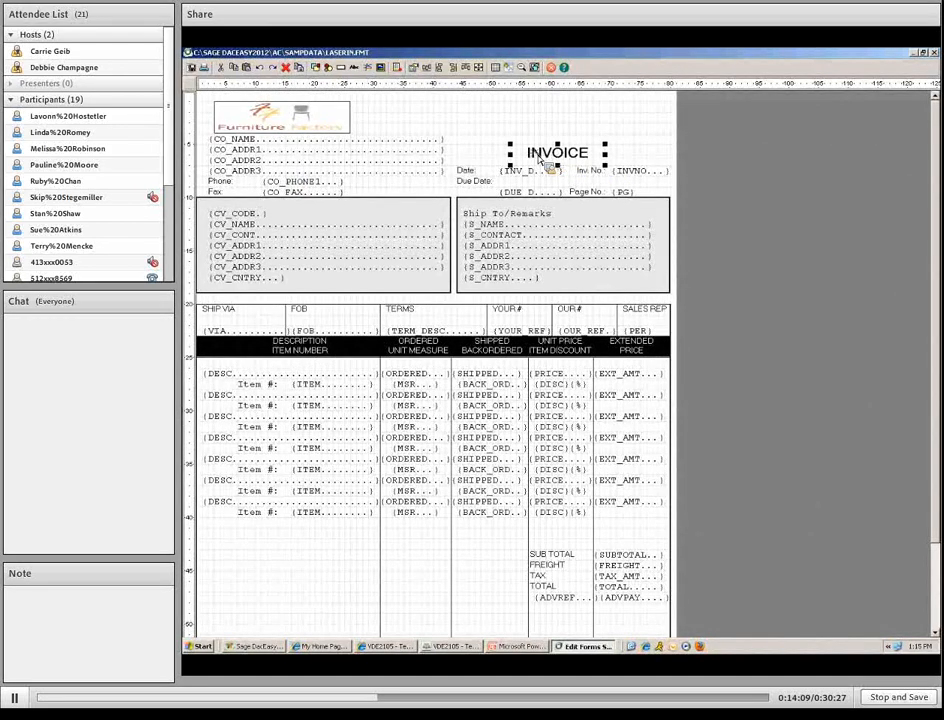
{"action": "double_click", "coordinate": [538, 160]}
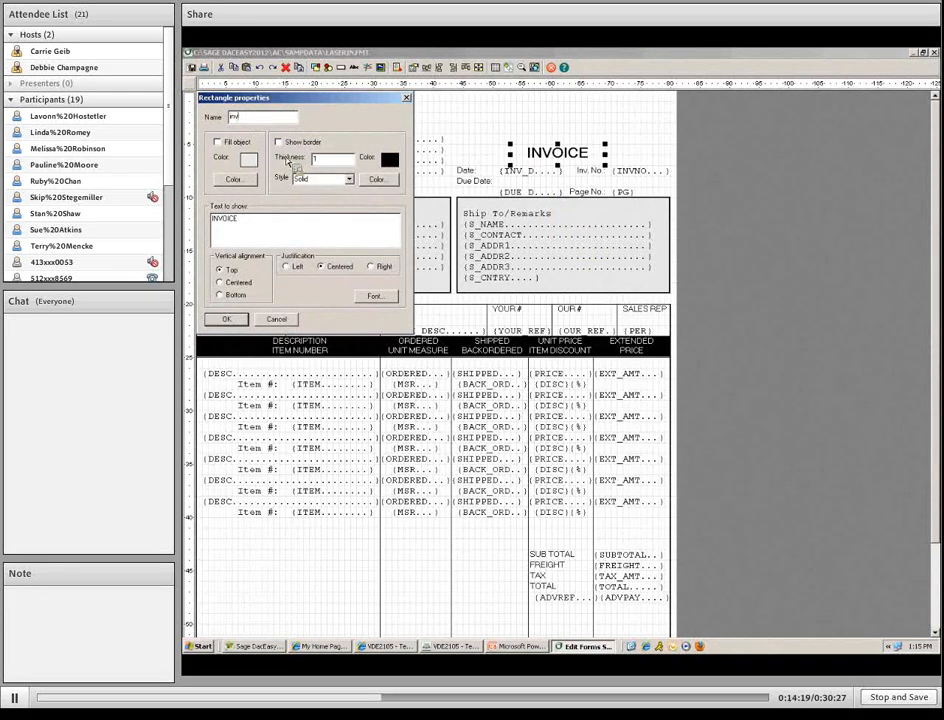
{"action": "left_click", "coordinate": [217, 142]}
{"action": "left_click", "coordinate": [235, 177]}
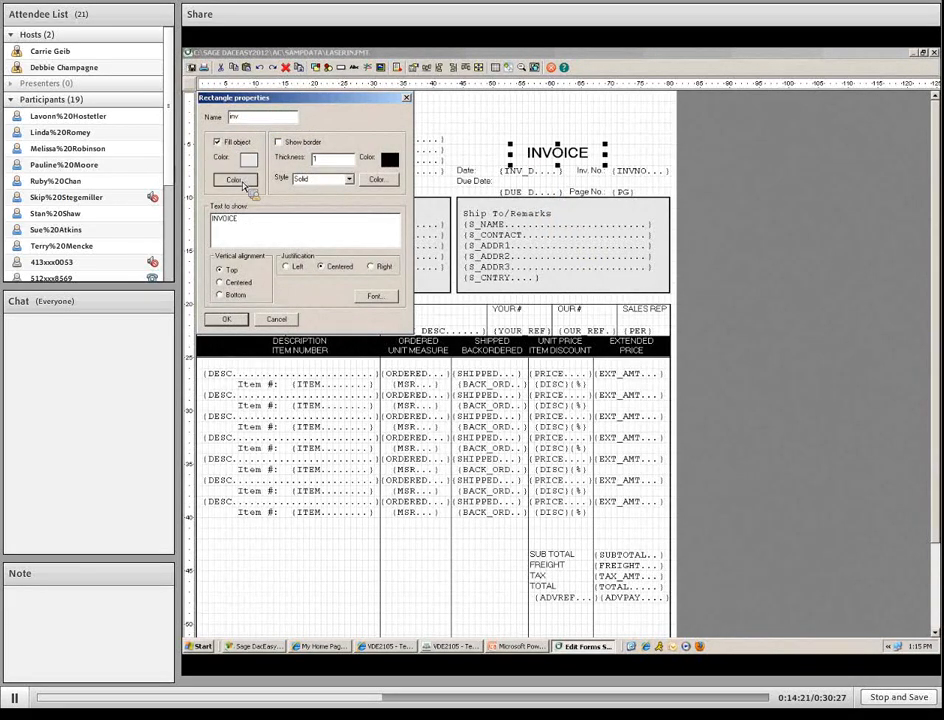
{"action": "left_click", "coordinate": [311, 190]}
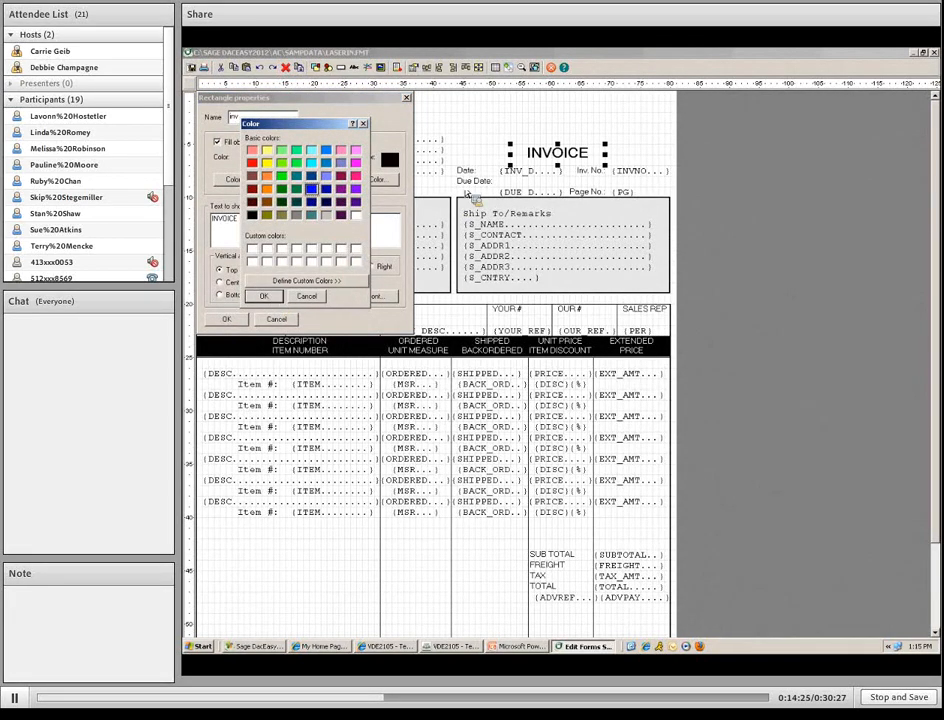
{"action": "left_click", "coordinate": [262, 296]}
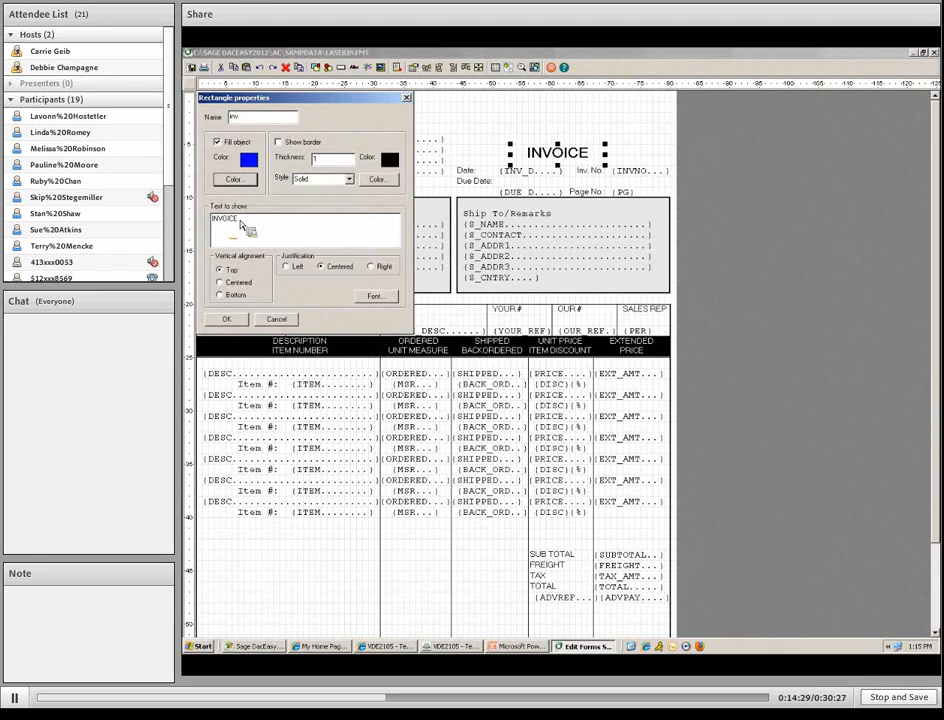
{"action": "left_click", "coordinate": [226, 318]}
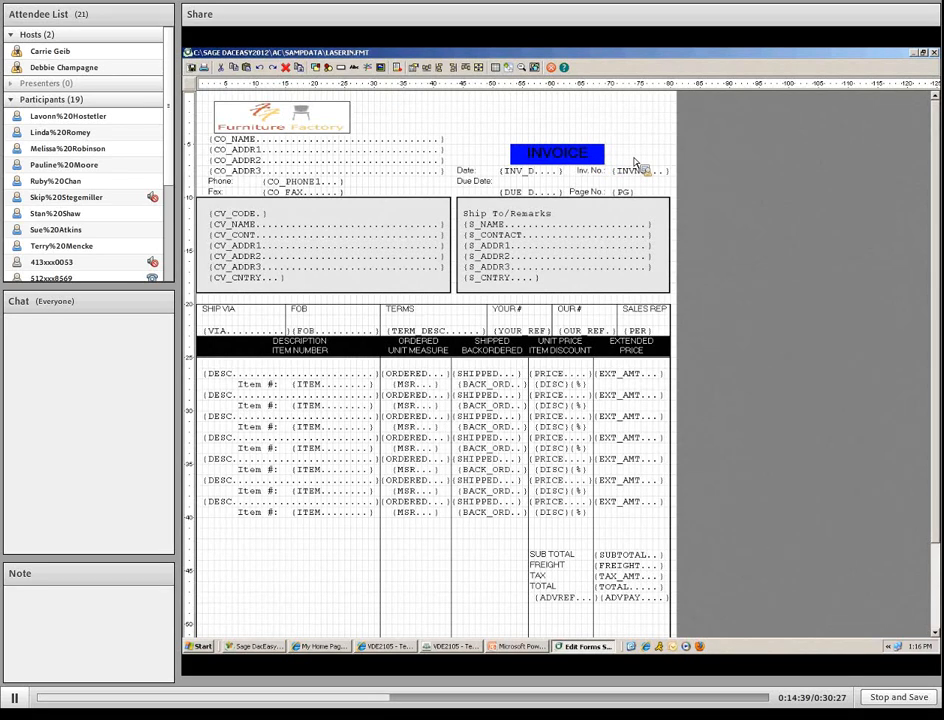
Inspect the rectangle properties of the shaded customer address box and close them without changes.
{"action": "right_click", "coordinate": [437, 205]}
{"action": "left_click", "coordinate": [455, 272]}
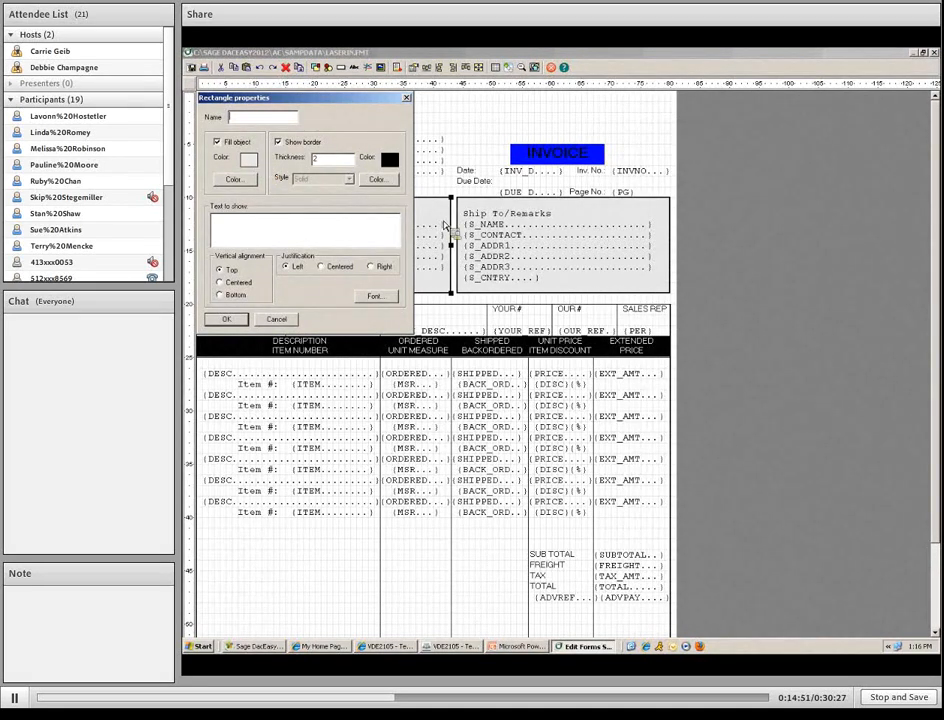
{"action": "left_click", "coordinate": [406, 98]}
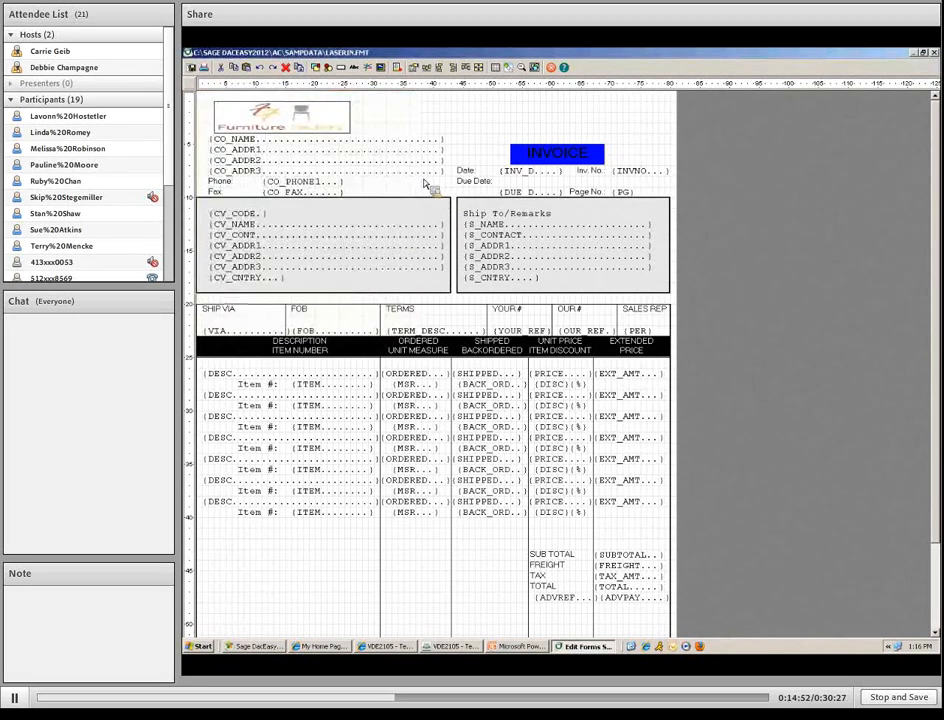
Draw a blue-filled rectangle named box with a border of thickness 2 over the INVOICE title.
{"action": "left_click", "coordinate": [320, 70]}
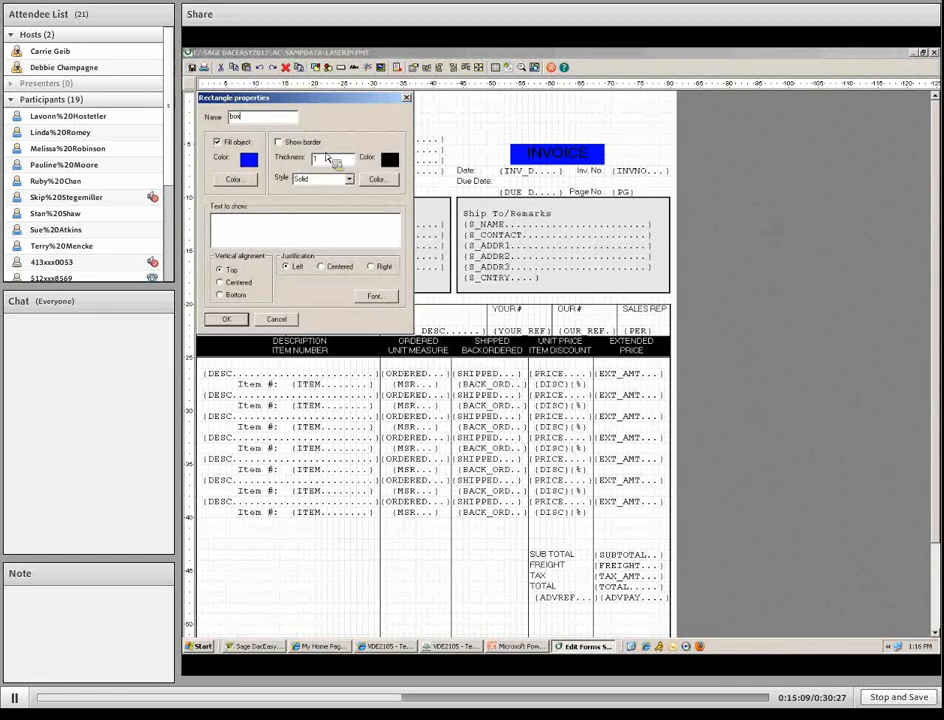
{"action": "left_click", "coordinate": [280, 142]}
{"action": "left_click", "coordinate": [320, 160]}
{"action": "type", "text": "0"}
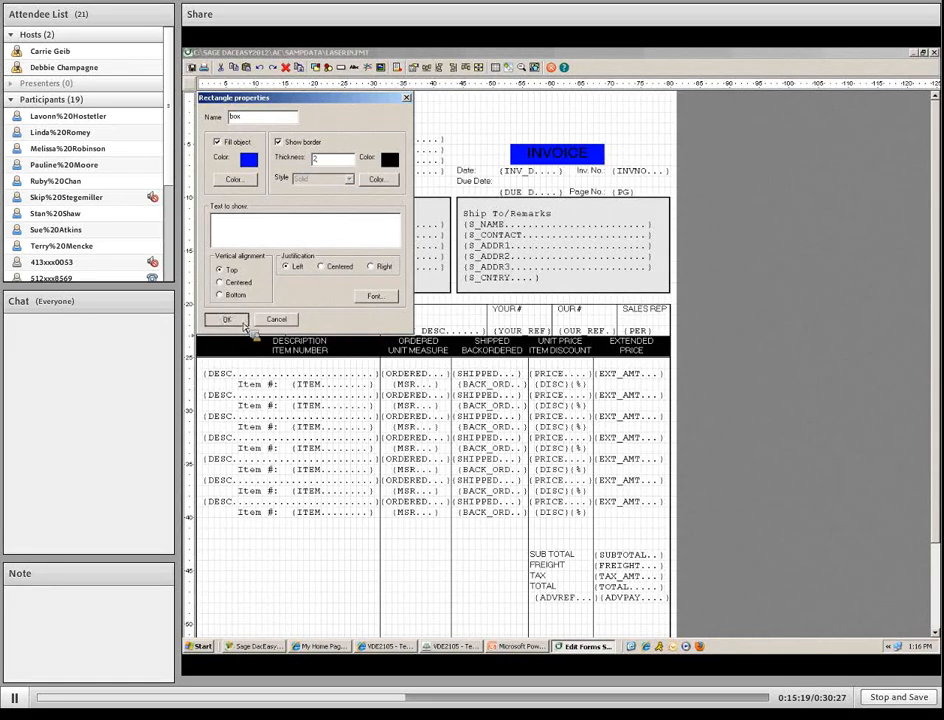
{"action": "left_click", "coordinate": [226, 319]}
{"action": "left_click", "coordinate": [515, 150]}
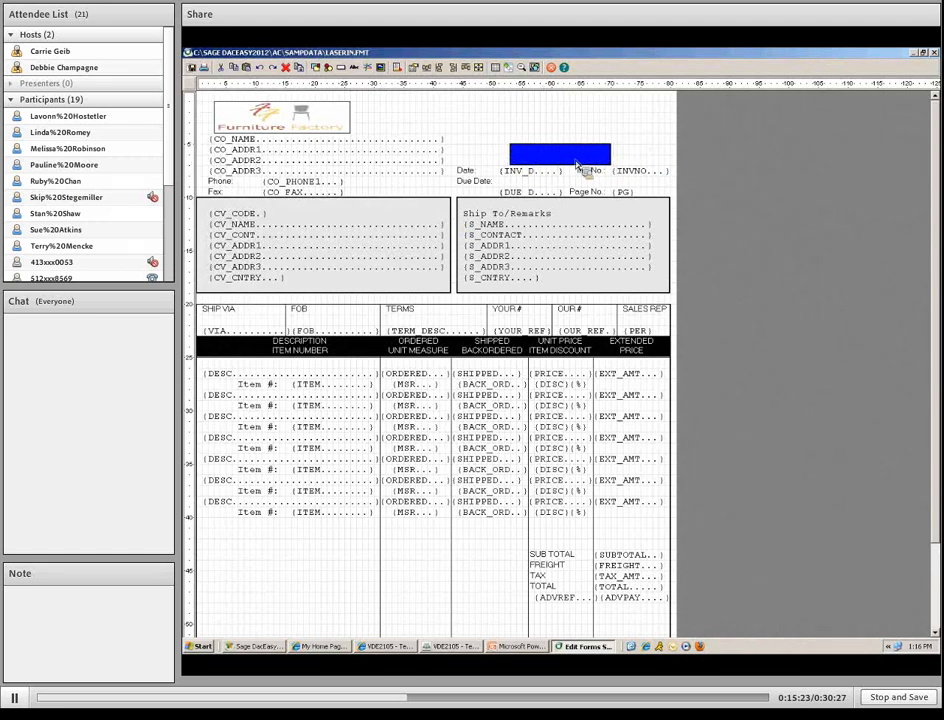
Send the new blue rectangle to the back, behind the INVOICE title.
{"action": "right_click", "coordinate": [574, 158]}
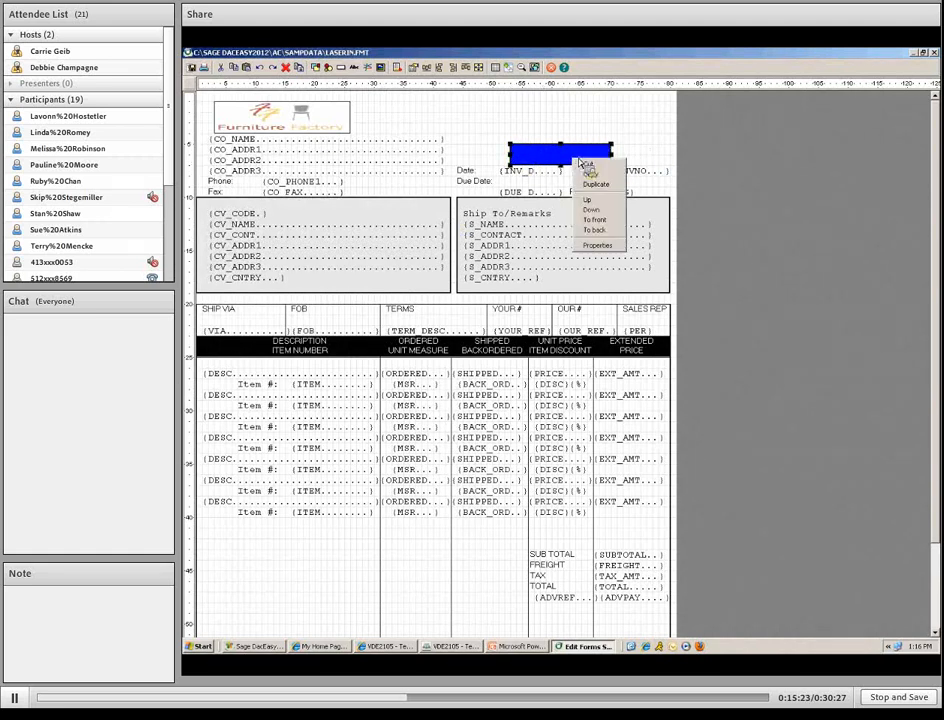
{"action": "left_click", "coordinate": [613, 232]}
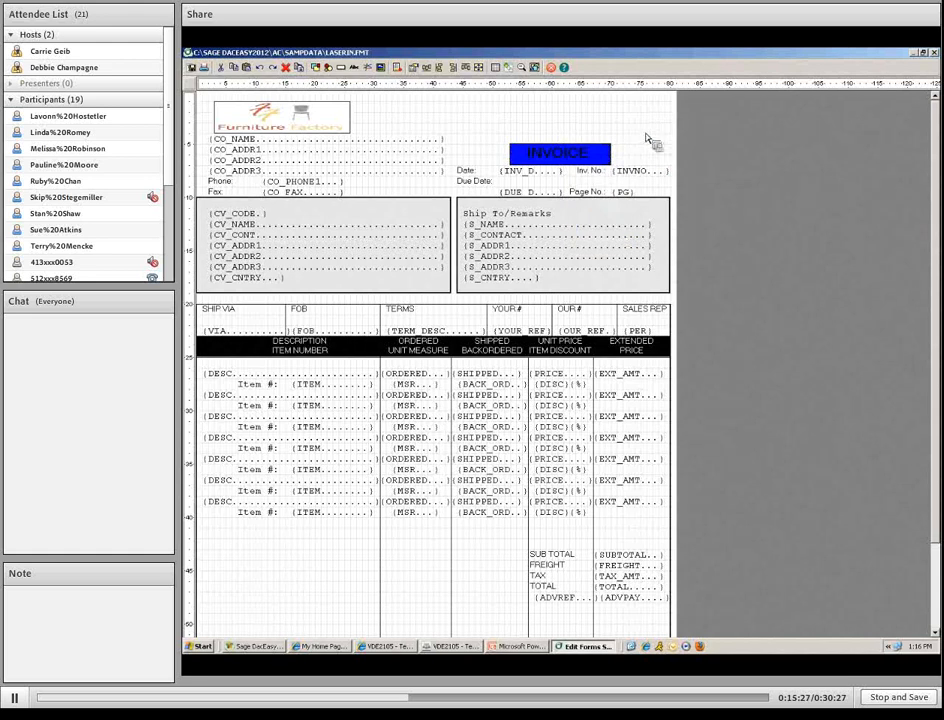
{"action": "left_click", "coordinate": [717, 153]}
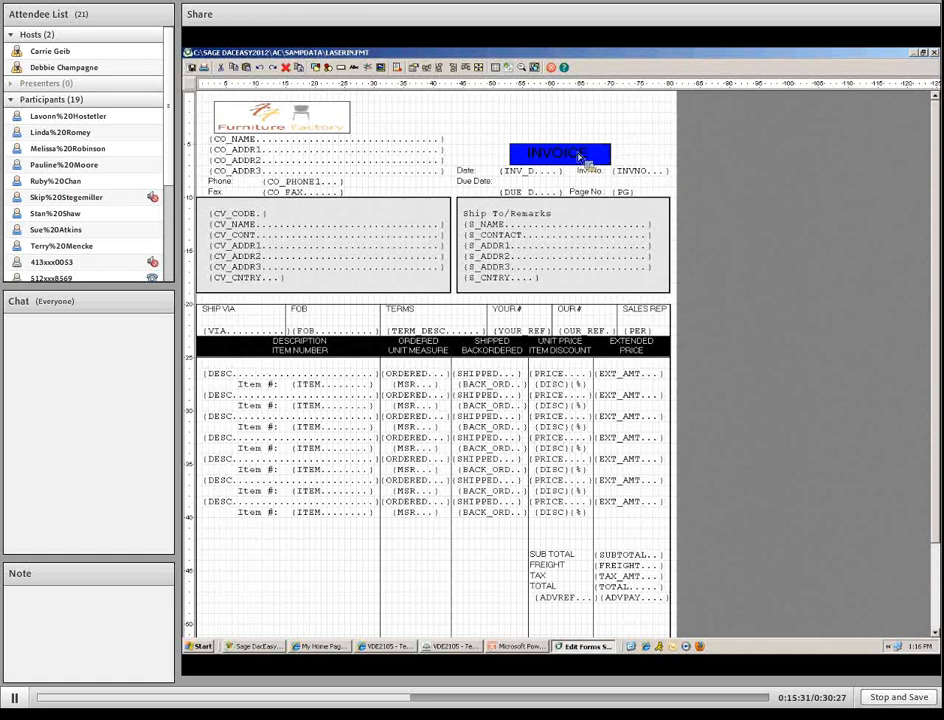
Switch to PowerPoint and review the slides on sending shading to the back or front and on boxes and lines.
{"action": "left_click", "coordinate": [538, 647]}
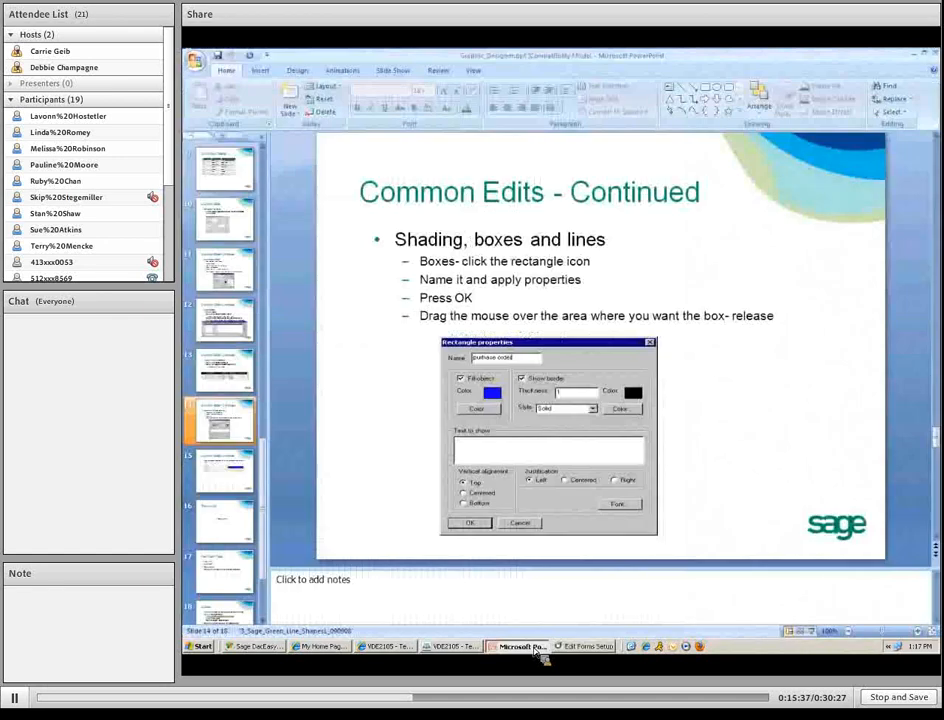
{"action": "scroll", "coordinate": [697, 530], "scroll_direction": "down", "scroll_amount": 1}
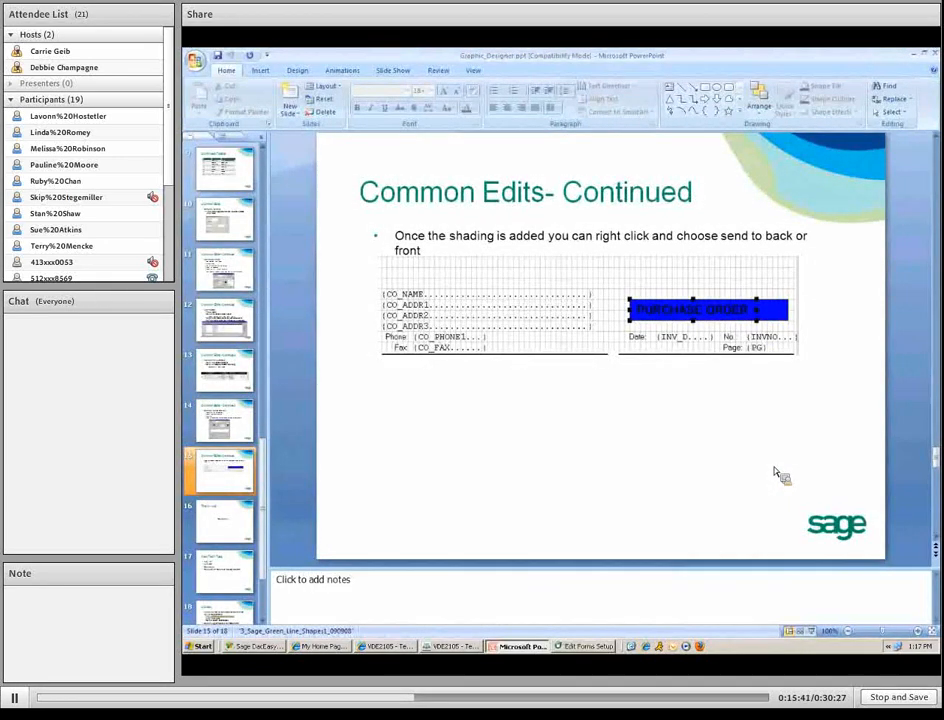
{"action": "scroll", "coordinate": [776, 474], "scroll_direction": "up", "scroll_amount": 1}
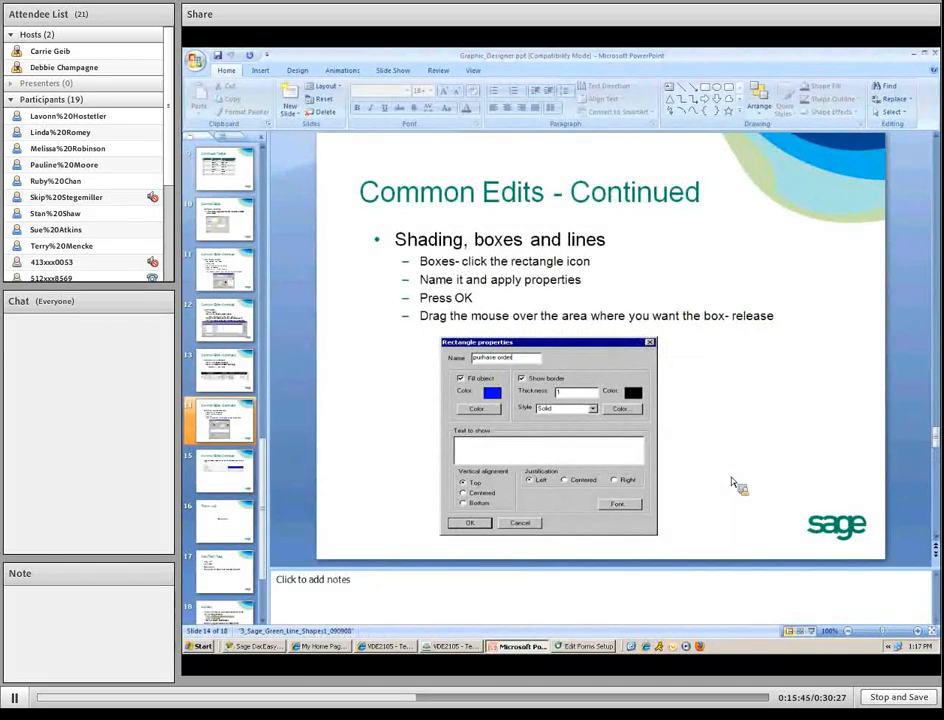
Return to the DacEasy invoice designer and draw a vertical line through the customer address box and a horizontal line above the INVOICE title.
{"action": "left_click", "coordinate": [588, 646]}
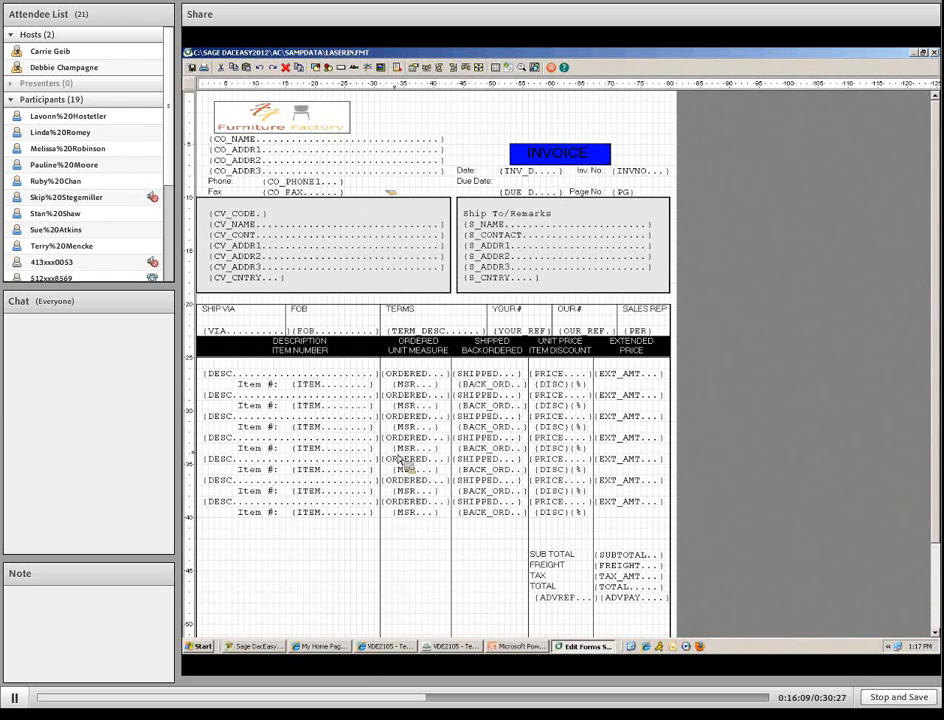
{"action": "left_click_drag", "start_coordinate": [397, 101], "coordinate": [404, 290]}
{"action": "left_click", "coordinate": [430, 112]}
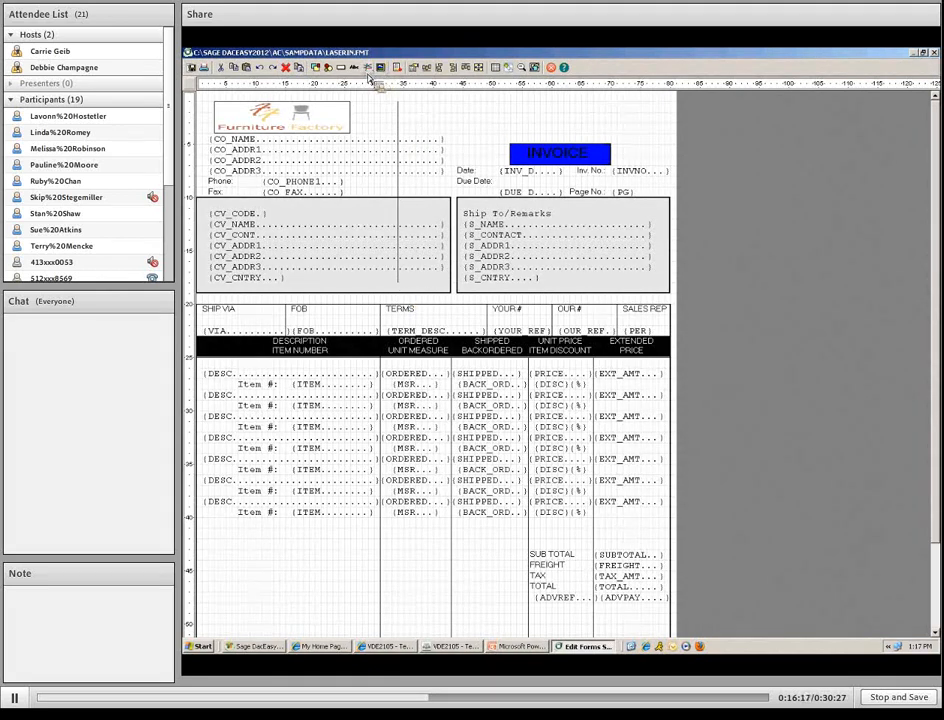
{"action": "left_click_drag", "start_coordinate": [421, 101], "coordinate": [566, 112]}
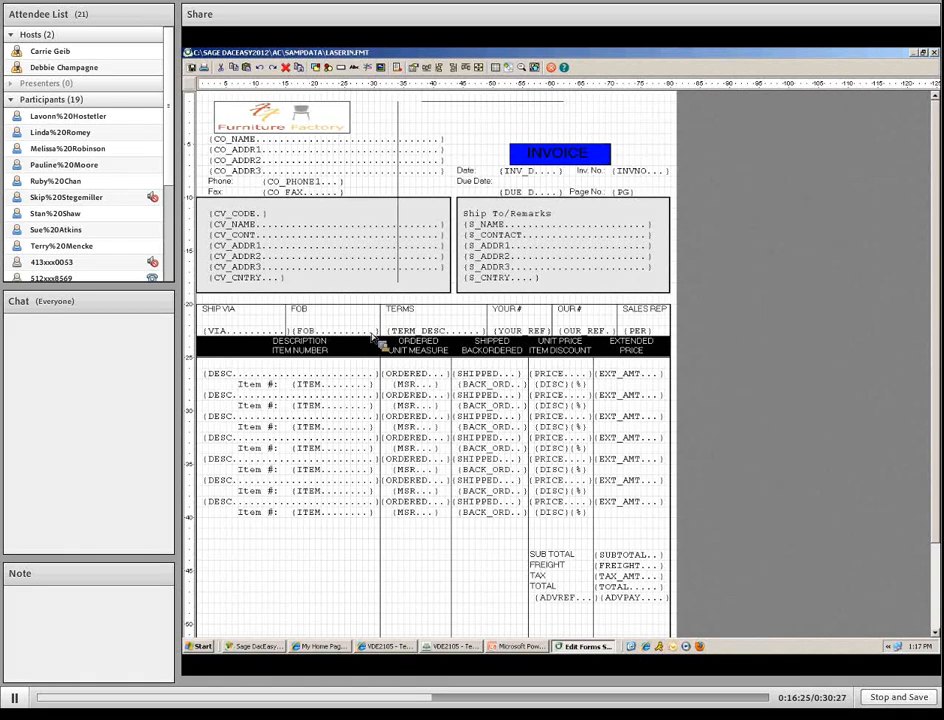
Switch to PowerPoint to check the shading, boxes and lines slide, and return to the DacEasy invoice designer.
{"action": "left_click", "coordinate": [522, 648]}
{"action": "left_click", "coordinate": [802, 441]}
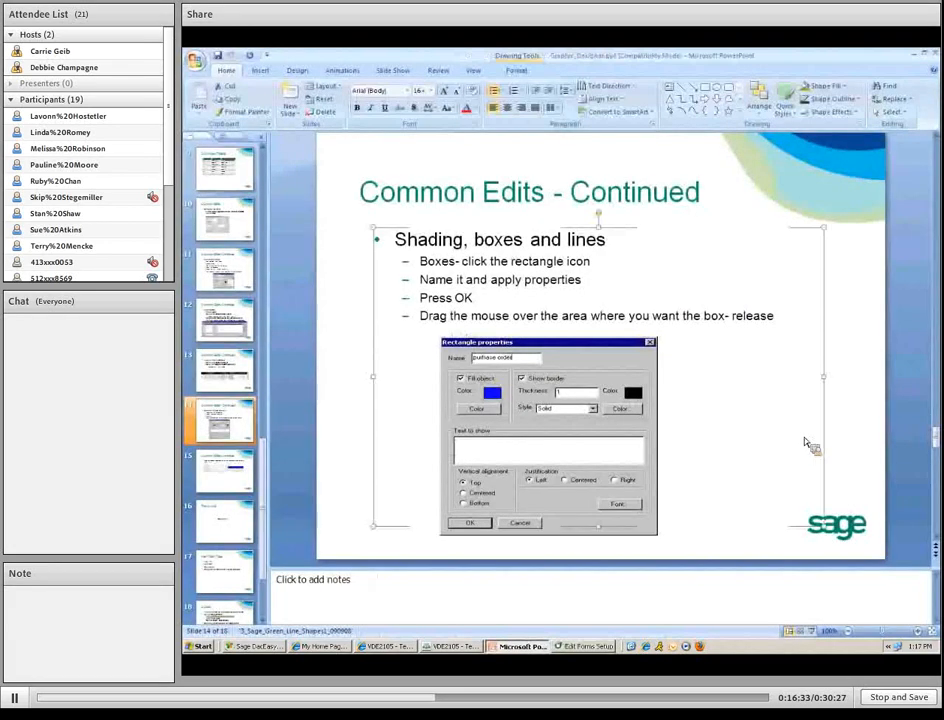
{"action": "left_click", "coordinate": [812, 444]}
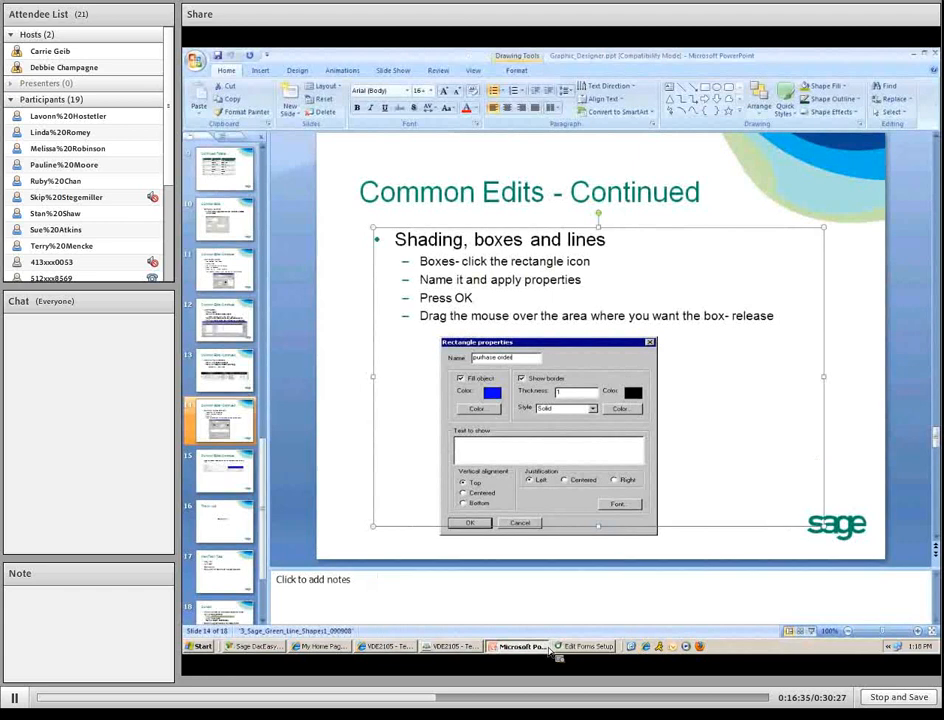
{"action": "left_click", "coordinate": [559, 650]}
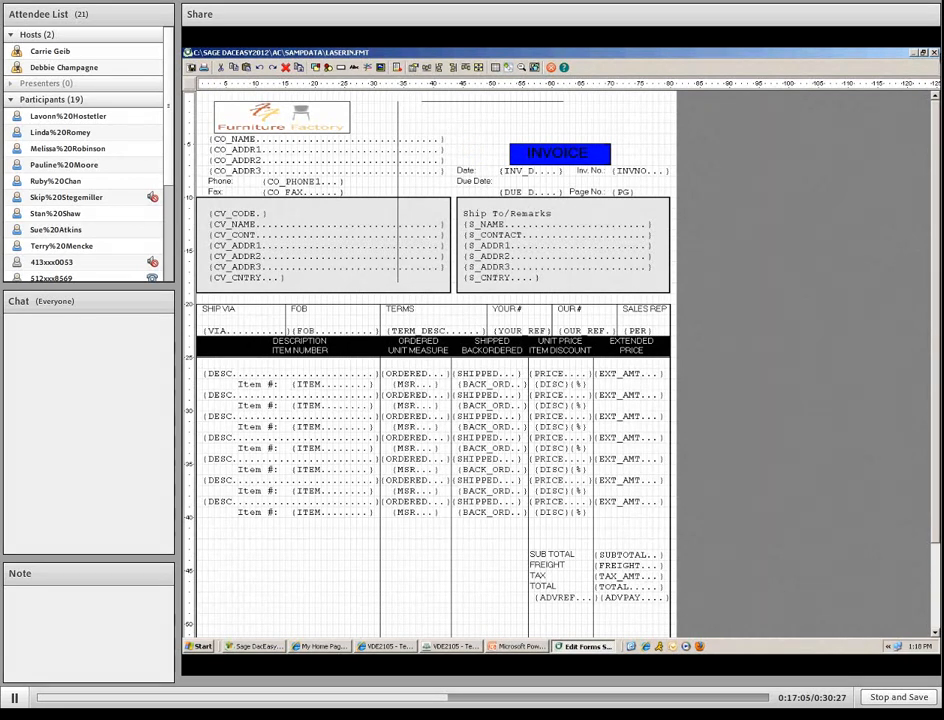
Close the LASERIN.FMT form without saving its changes and keep Invoices selected as the form in Edit Forms Setup.
{"action": "left_click", "coordinate": [935, 52]}
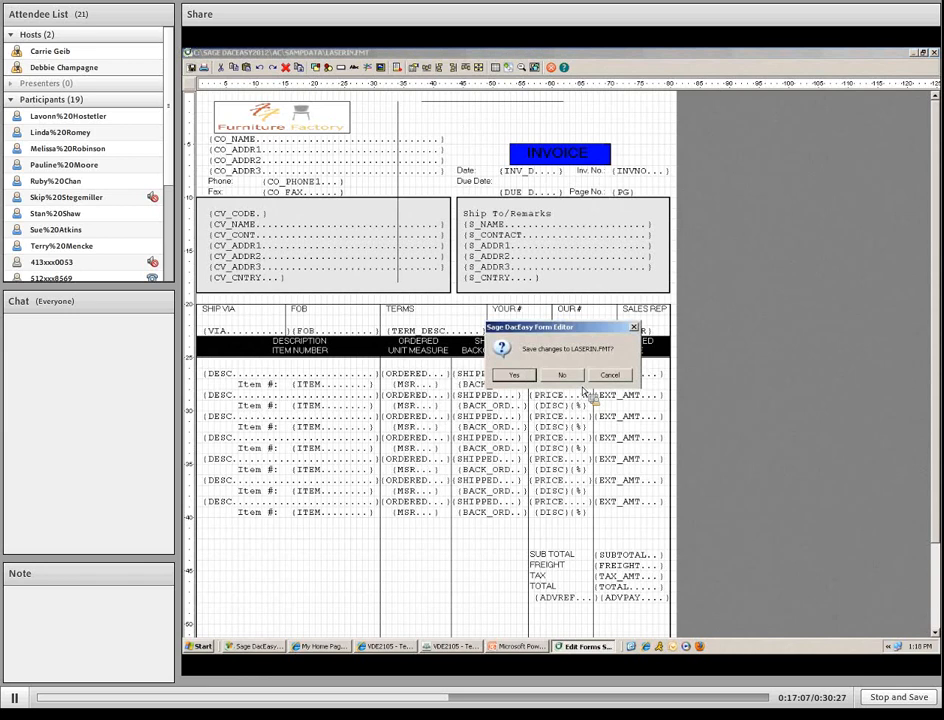
{"action": "left_click", "coordinate": [610, 376]}
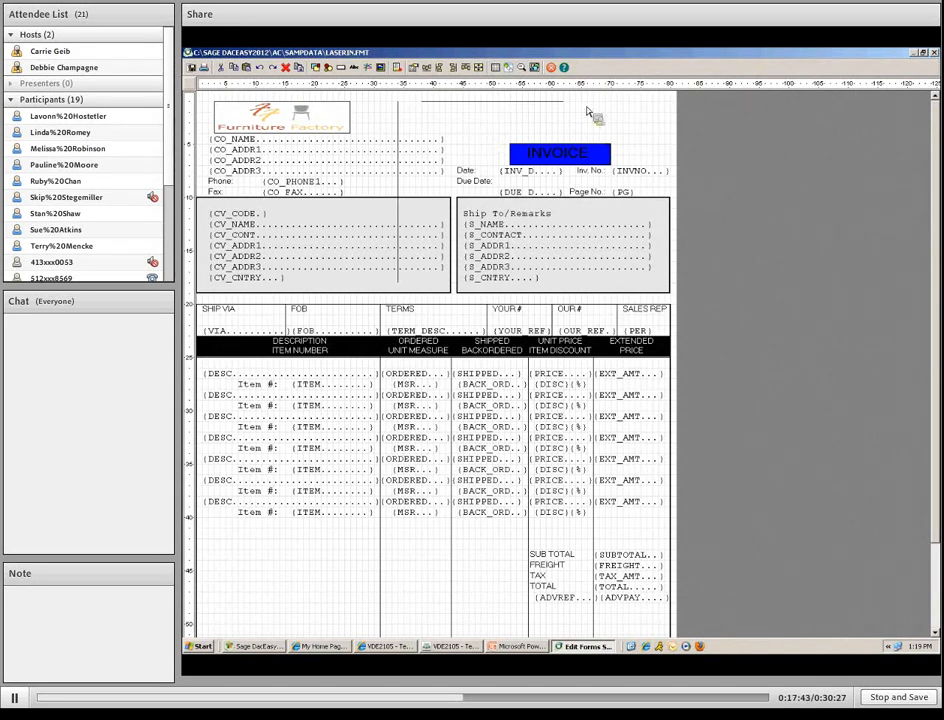
{"action": "left_click", "coordinate": [933, 53]}
{"action": "left_click", "coordinate": [577, 380]}
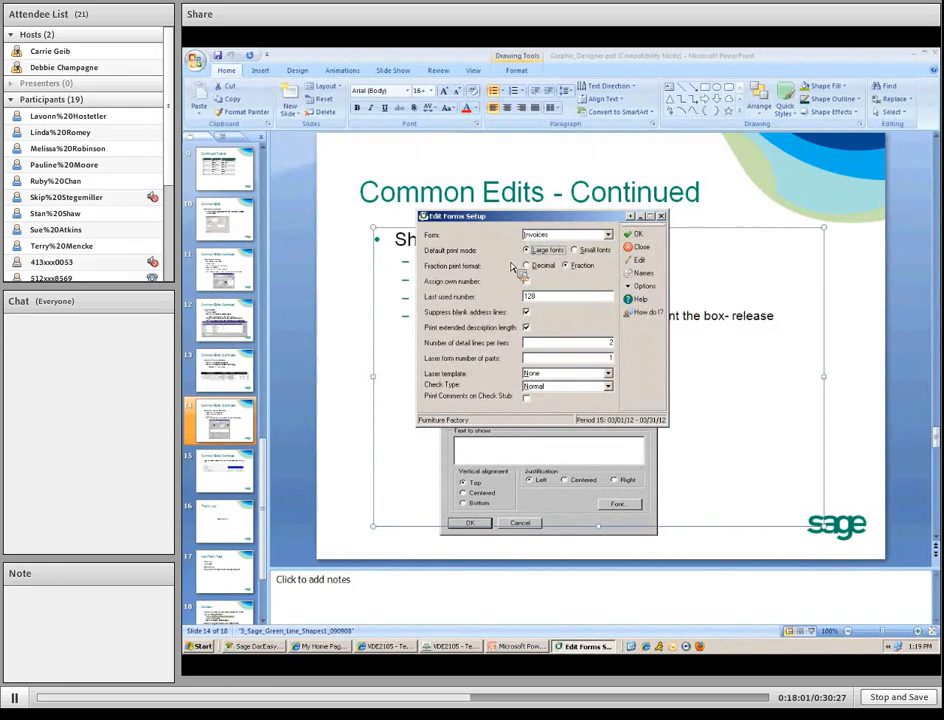
{"action": "left_click", "coordinate": [607, 234]}
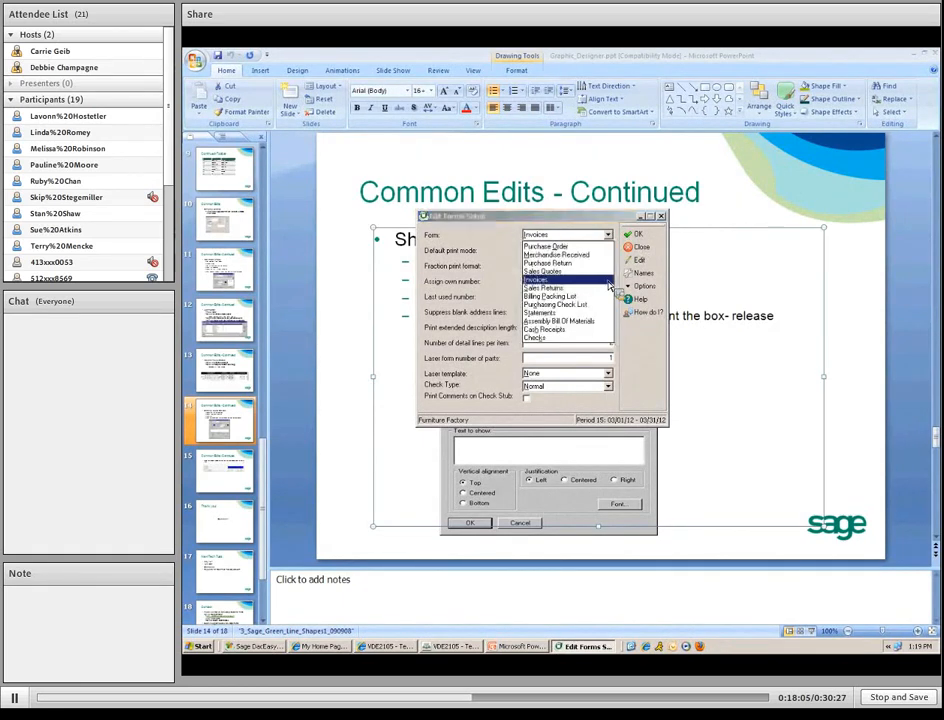
{"action": "left_click", "coordinate": [607, 281]}
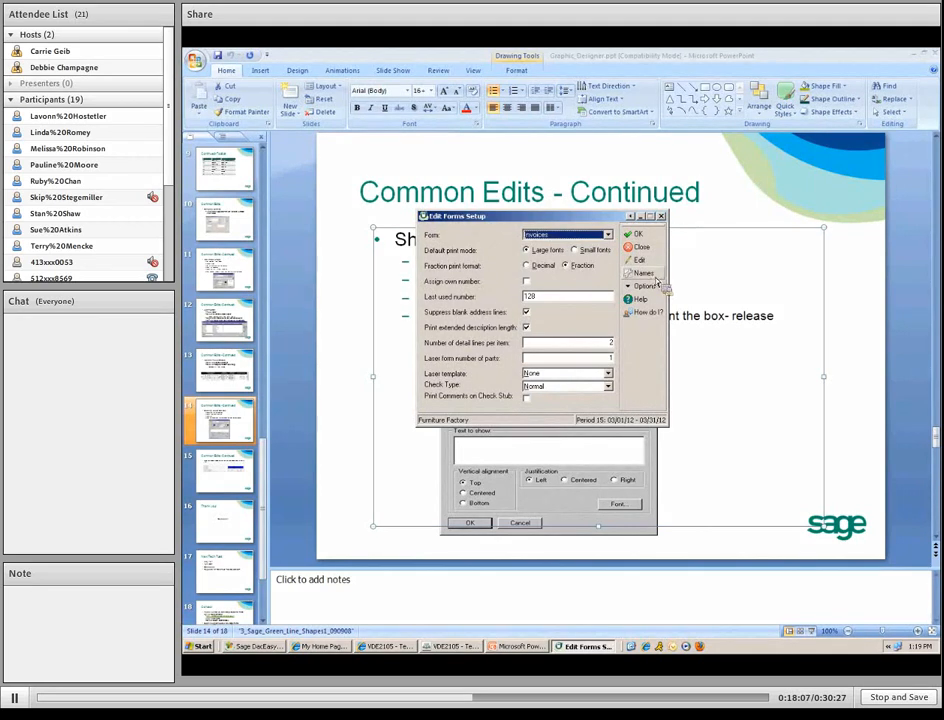
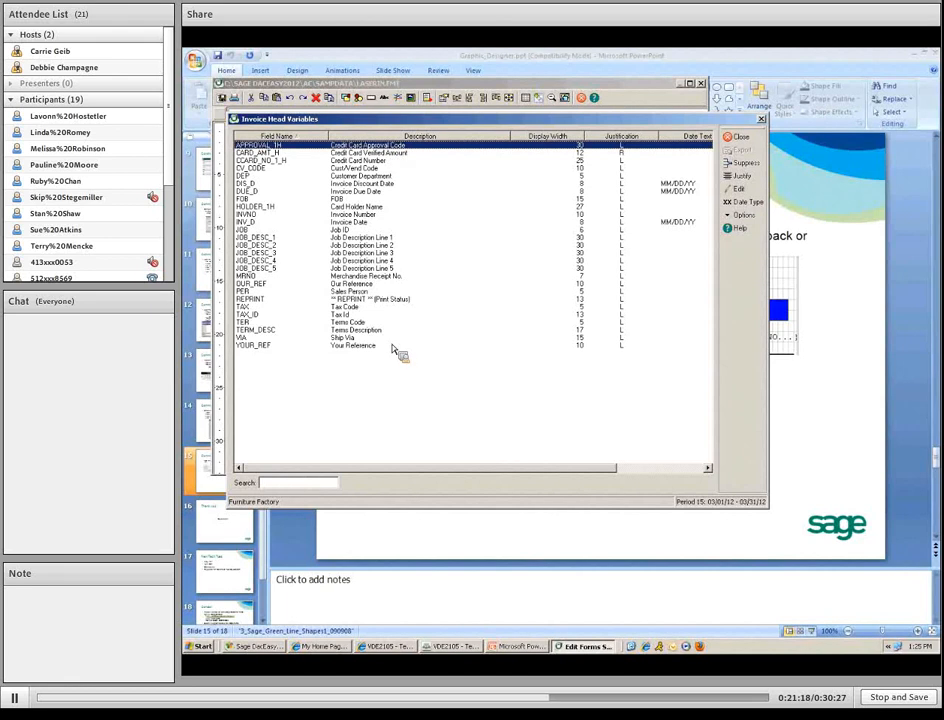
Review the Invoice Head Variables list at different window sizes and close it.
{"action": "left_click_drag", "start_coordinate": [769, 231], "coordinate": [786, 223]}
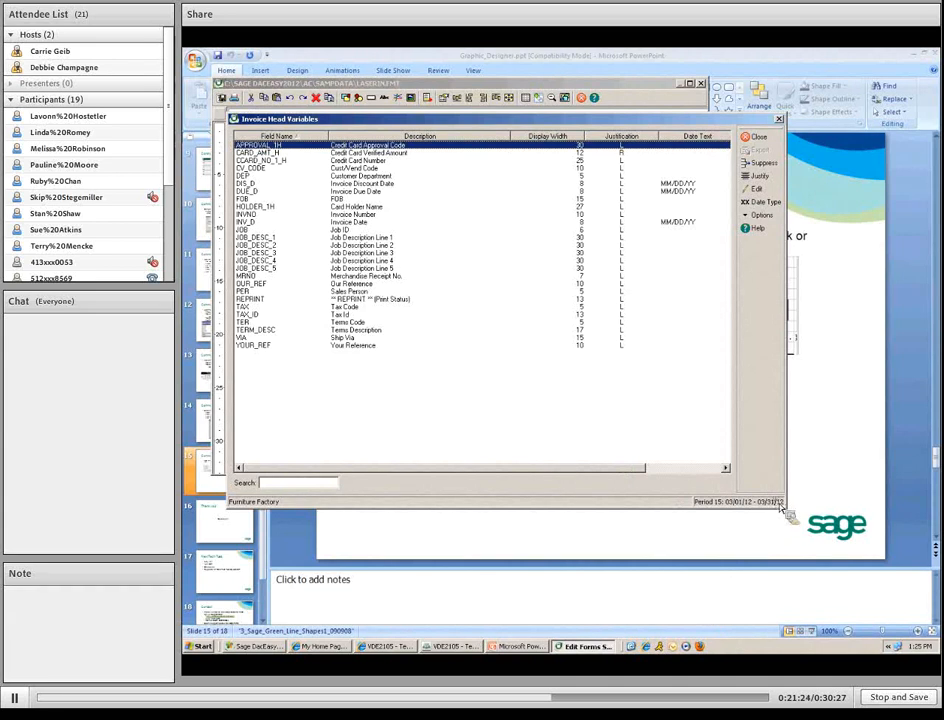
{"action": "left_click_drag", "start_coordinate": [656, 433], "coordinate": [626, 420]}
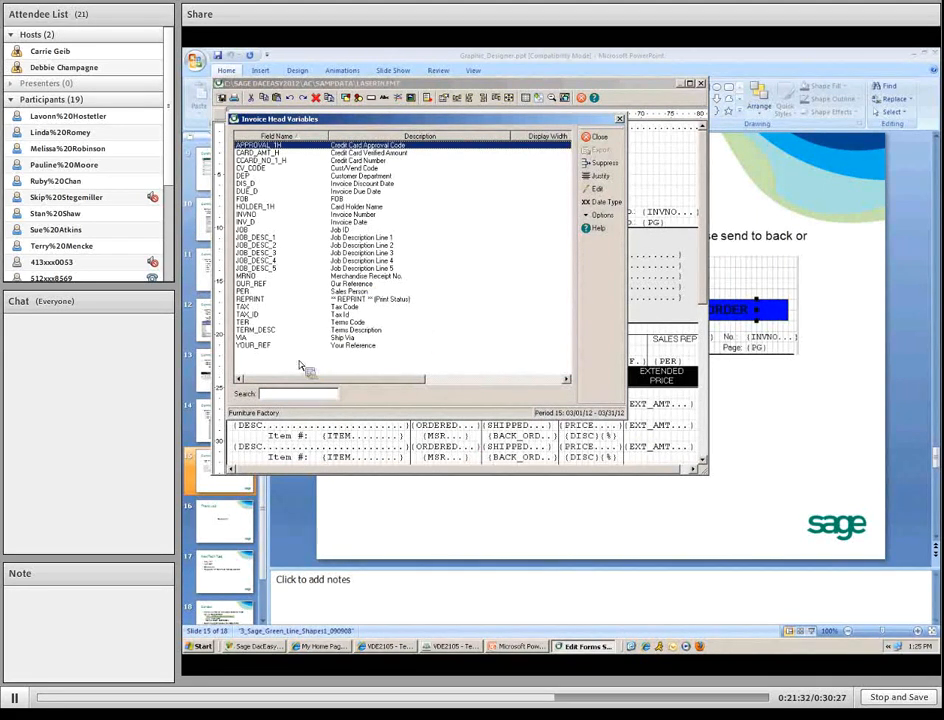
{"action": "left_click", "coordinate": [619, 120]}
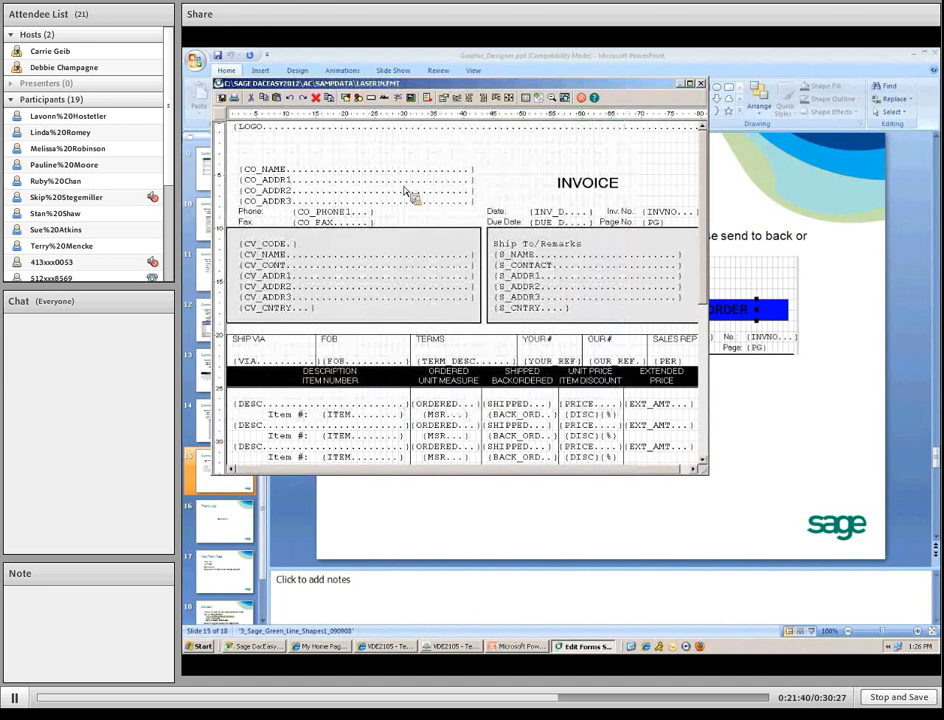
Examine the company name field and the description, ordered, backordered and measure fields of the first line item.
{"action": "left_click", "coordinate": [295, 174]}
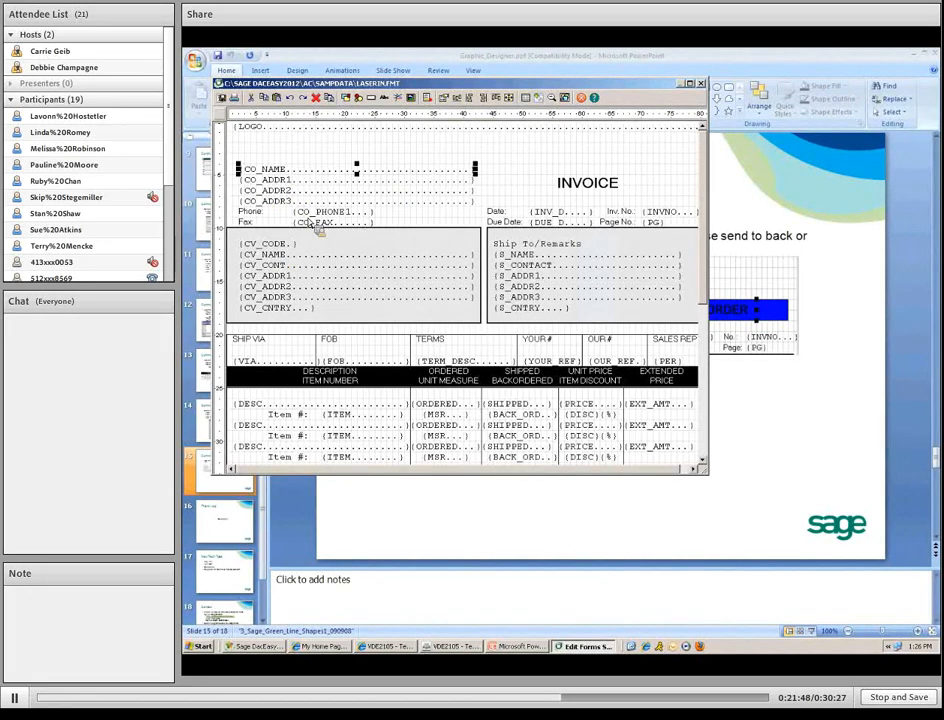
{"action": "left_click", "coordinate": [271, 406]}
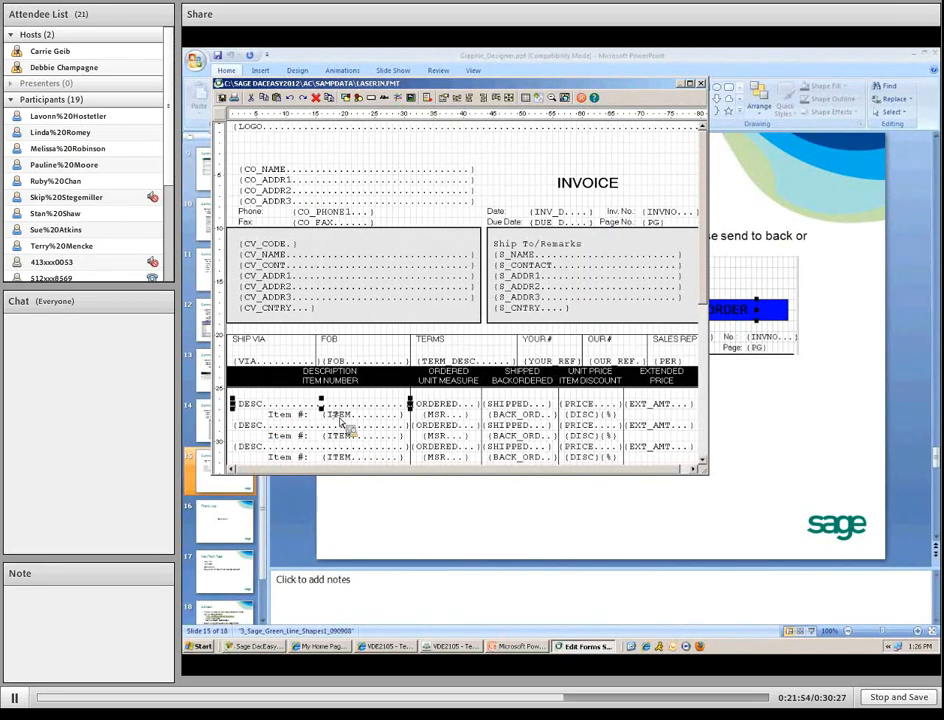
{"action": "left_click", "coordinate": [378, 419]}
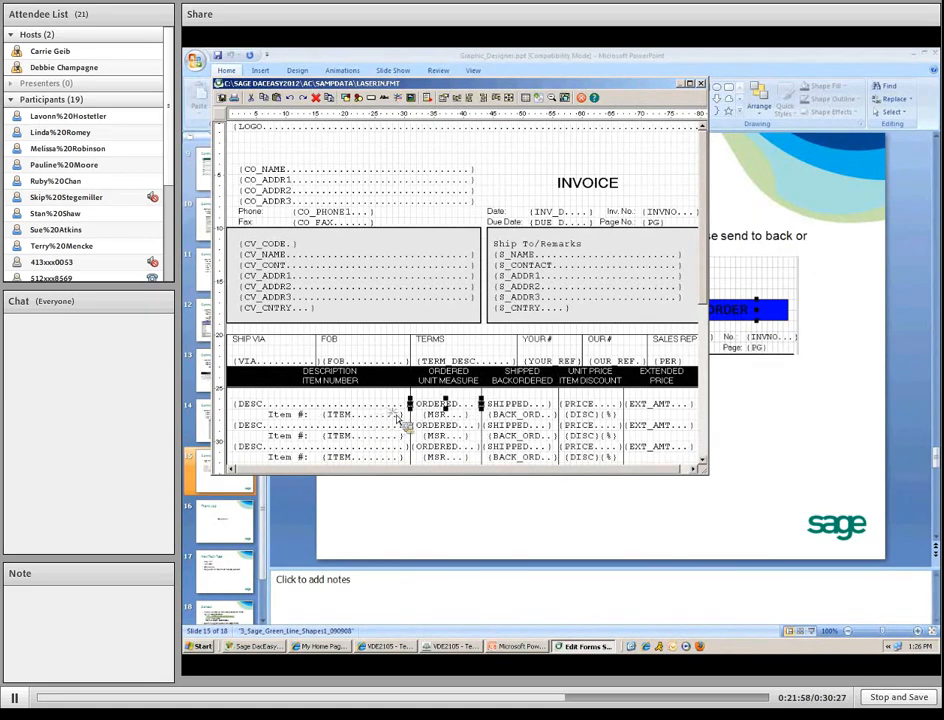
{"action": "left_click", "coordinate": [519, 414]}
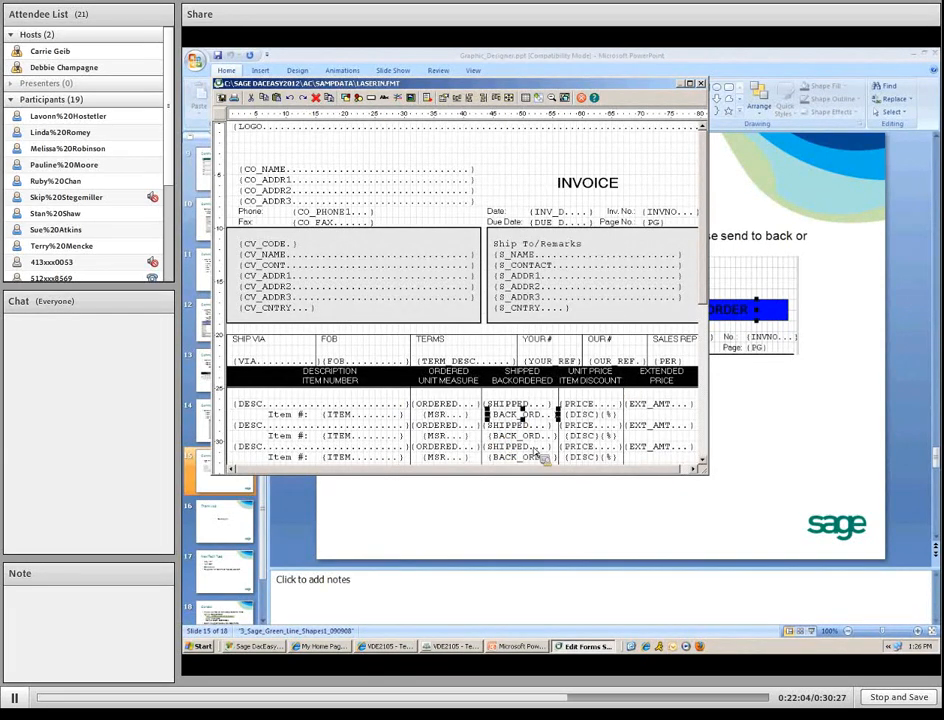
{"action": "left_click", "coordinate": [476, 352]}
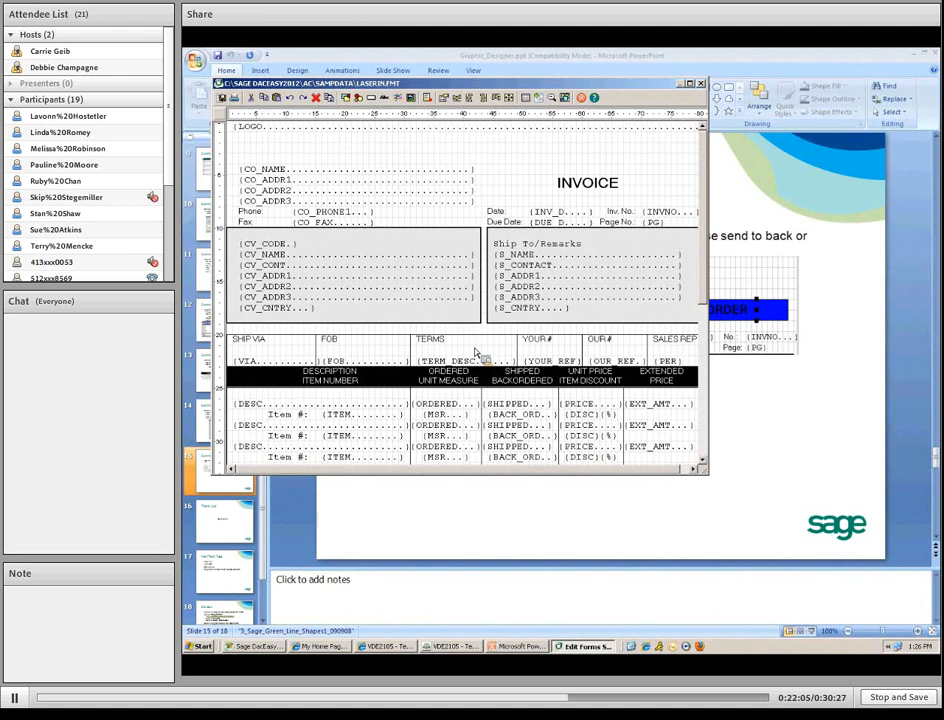
{"action": "left_click", "coordinate": [518, 416]}
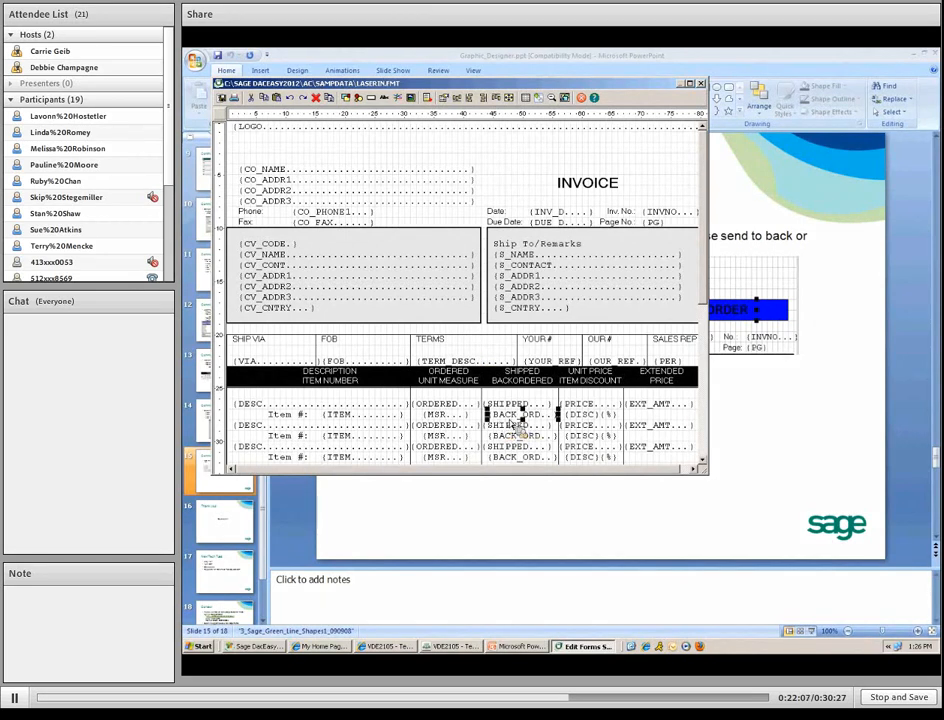
{"action": "left_click", "coordinate": [455, 416]}
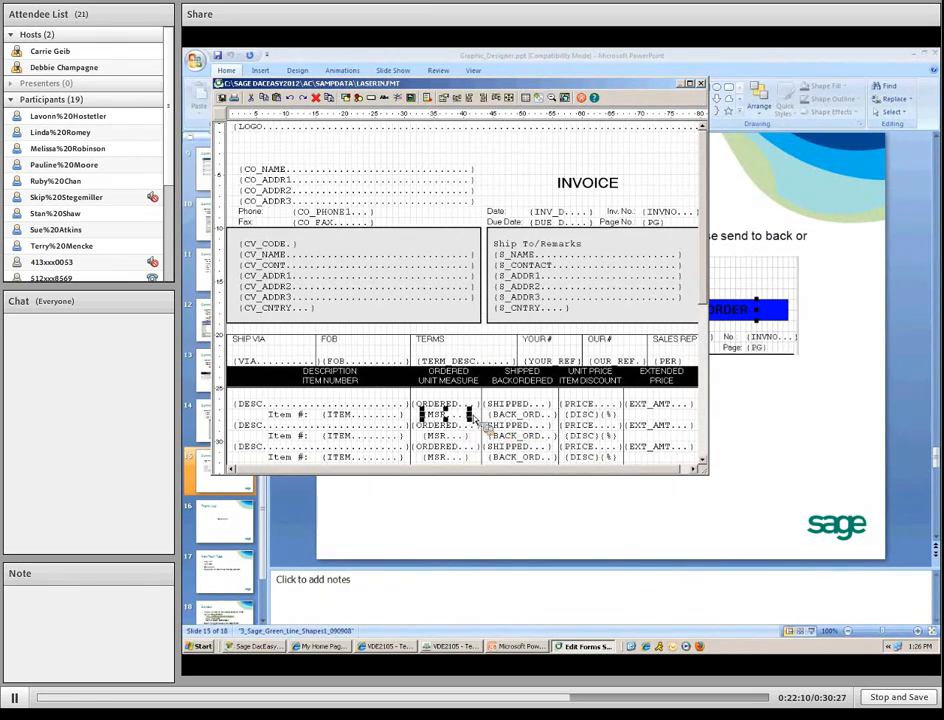
{"action": "left_click", "coordinate": [475, 416]}
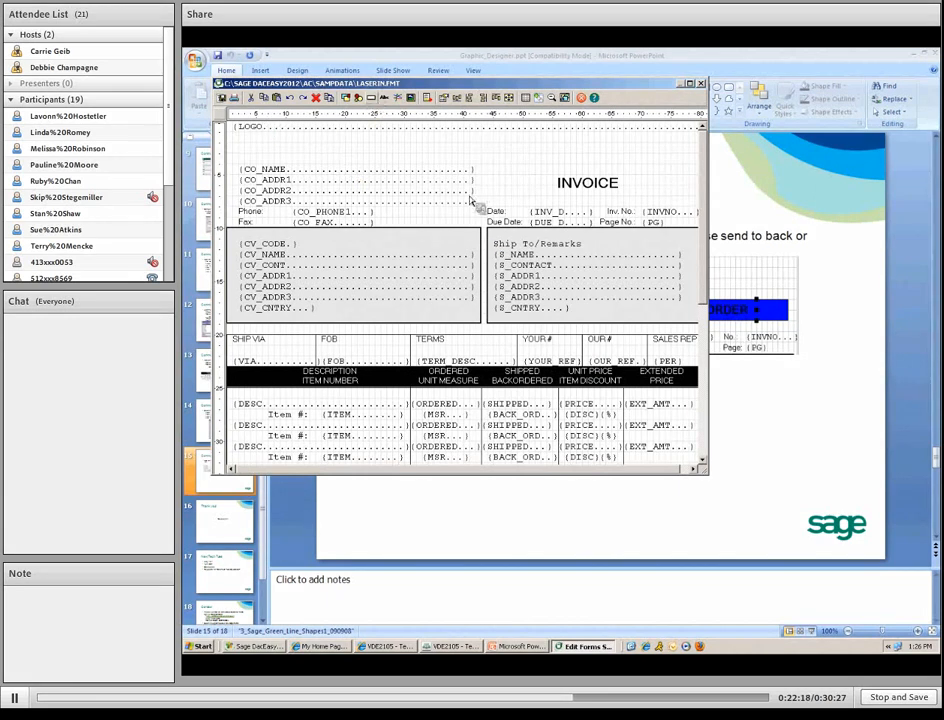
Open the Invoice Detail Variables list, enlarge it to read the available variables, and close it.
{"action": "left_click", "coordinate": [516, 334]}
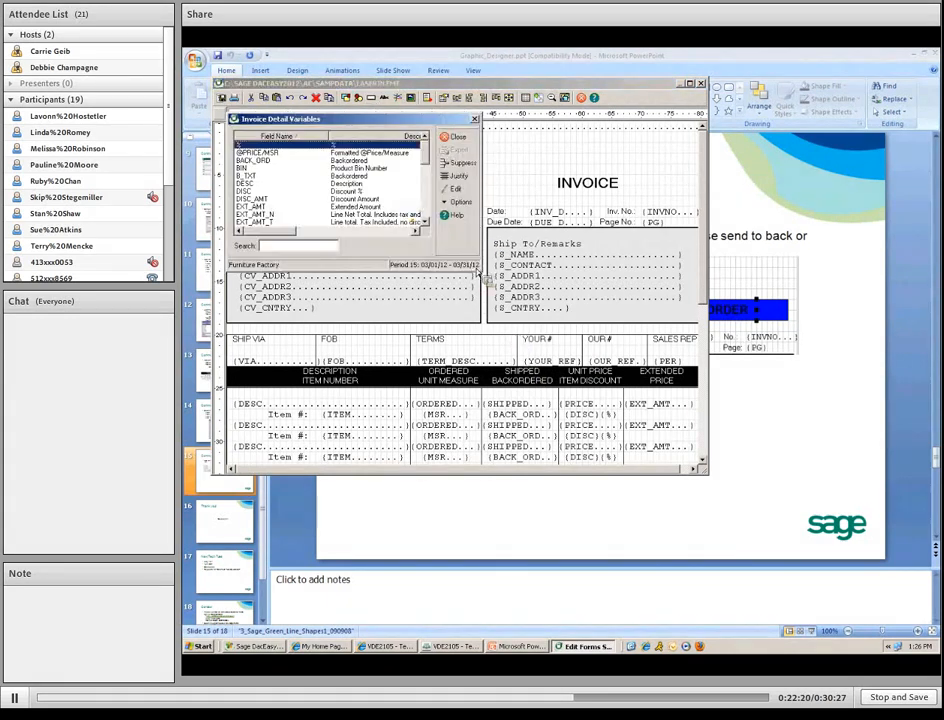
{"action": "left_click_drag", "start_coordinate": [479, 268], "coordinate": [747, 403]}
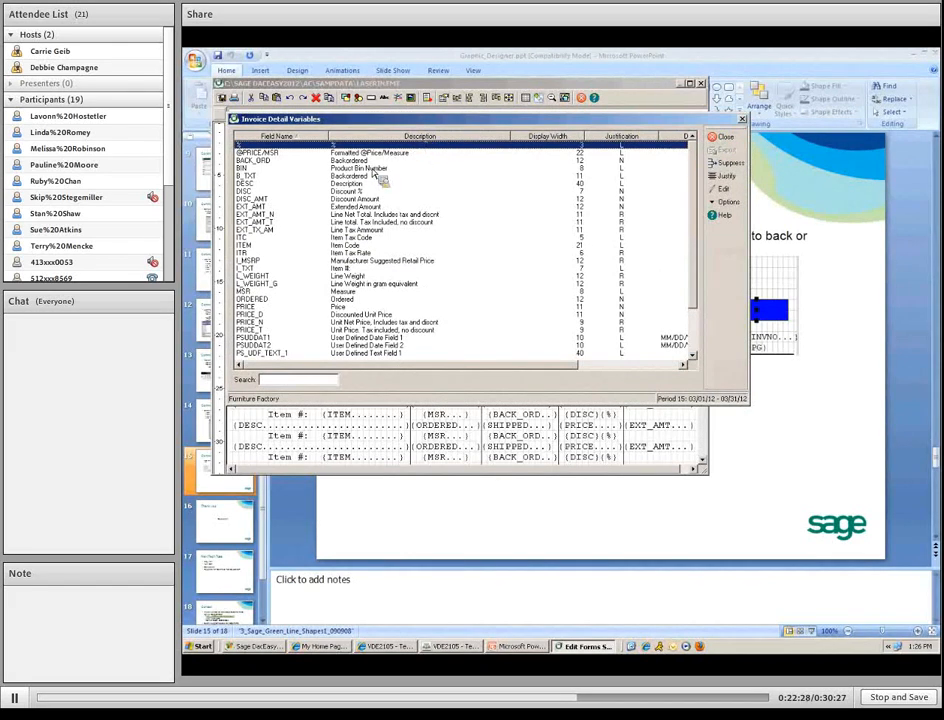
{"action": "left_click", "coordinate": [722, 137]}
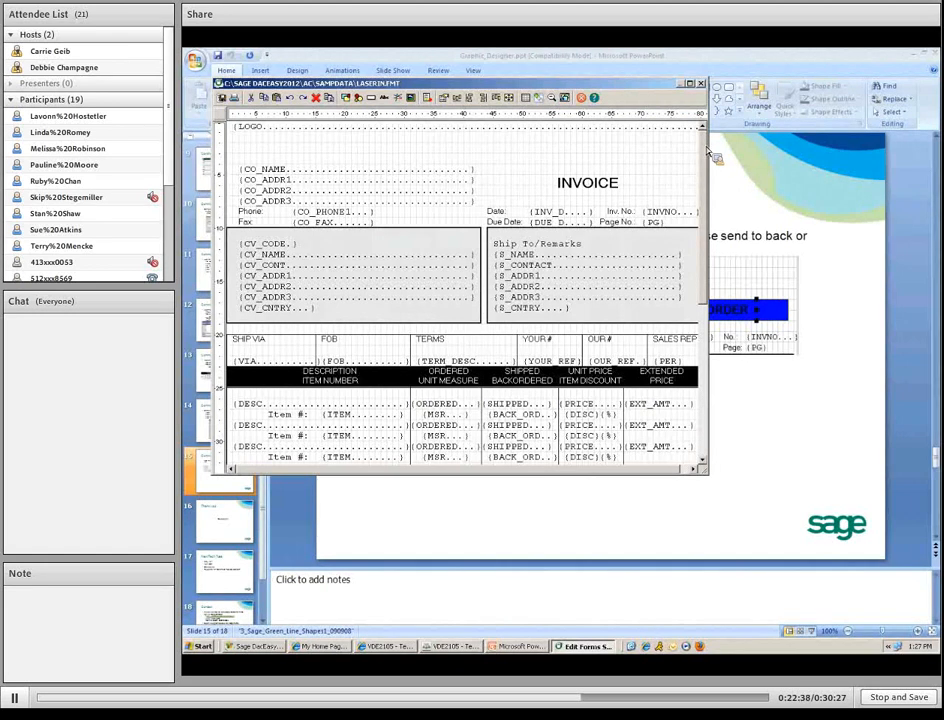
Check the field properties of the first line item's DESC and ORDERED fields and the variable category chooser, leaving everything unedited.
{"action": "left_click", "coordinate": [398, 410]}
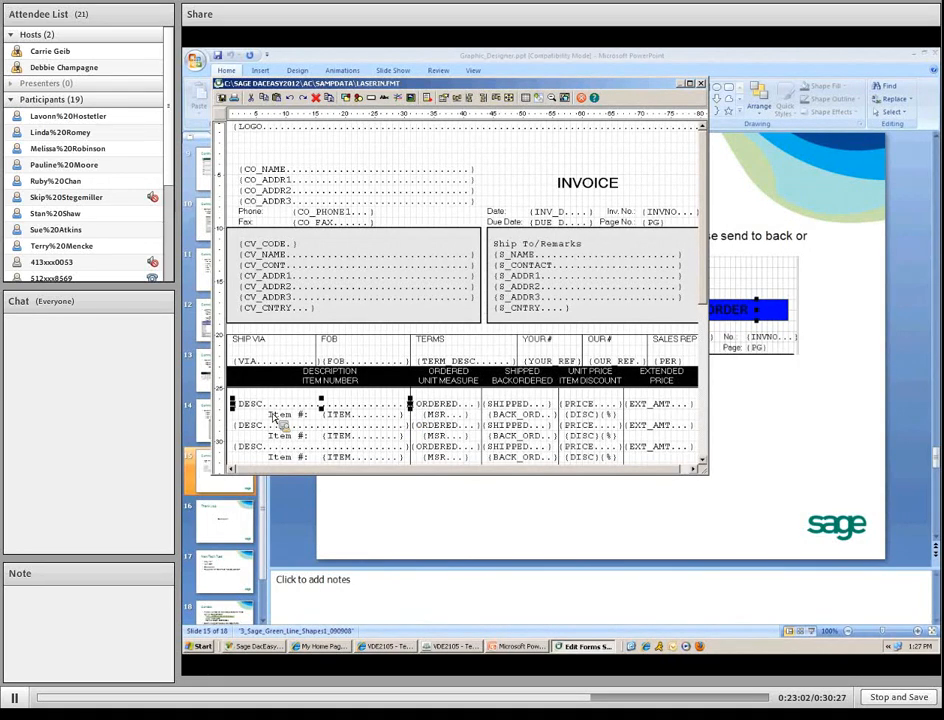
{"action": "double_click", "coordinate": [398, 410]}
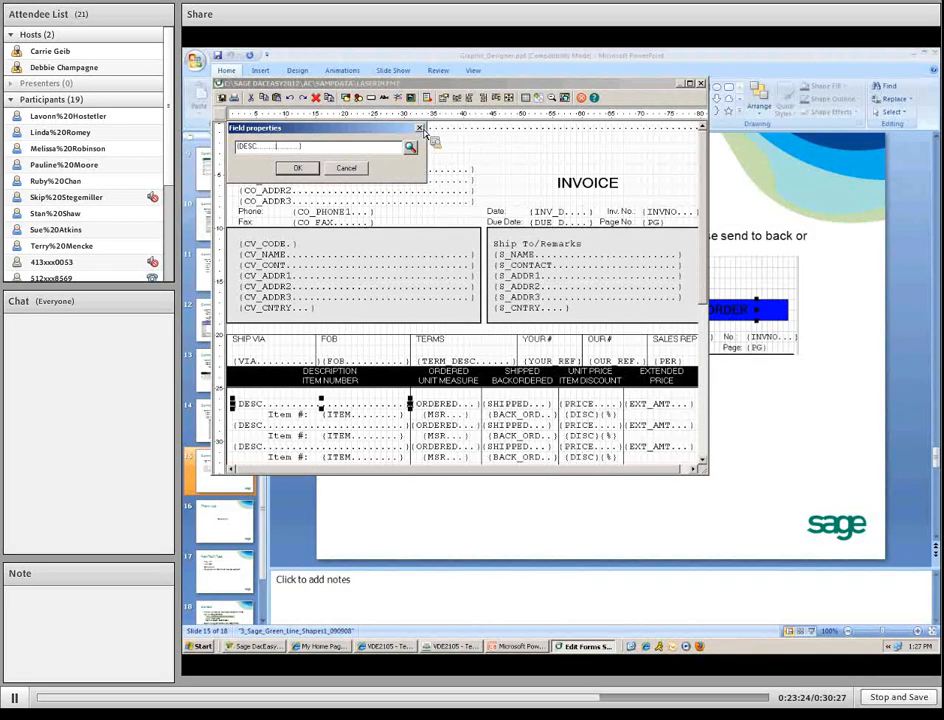
{"action": "left_click", "coordinate": [420, 128]}
{"action": "double_click", "coordinate": [445, 404]}
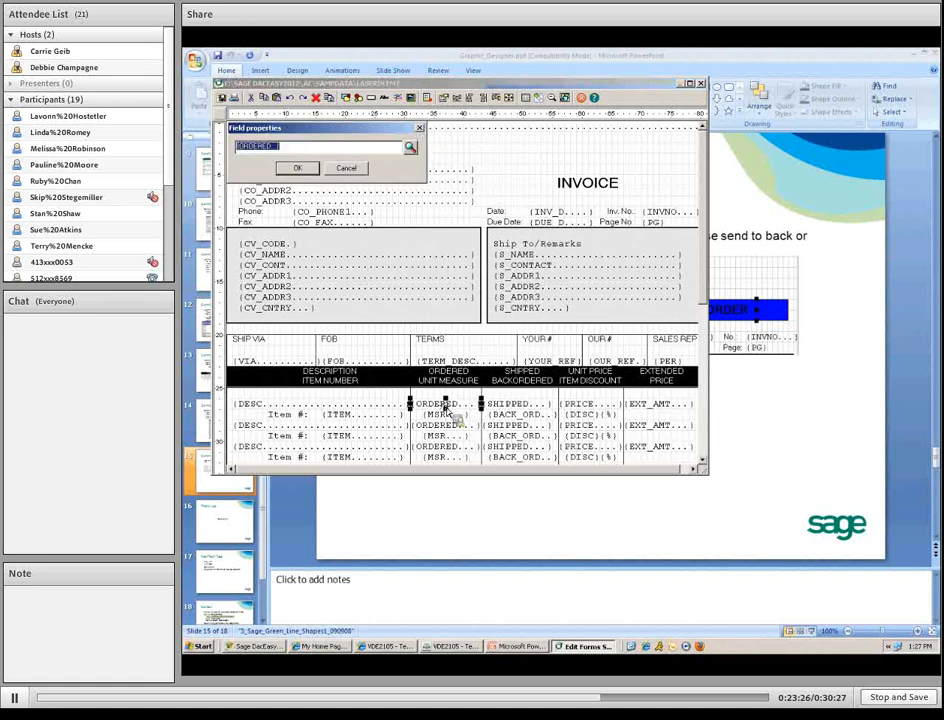
{"action": "left_click", "coordinate": [421, 129]}
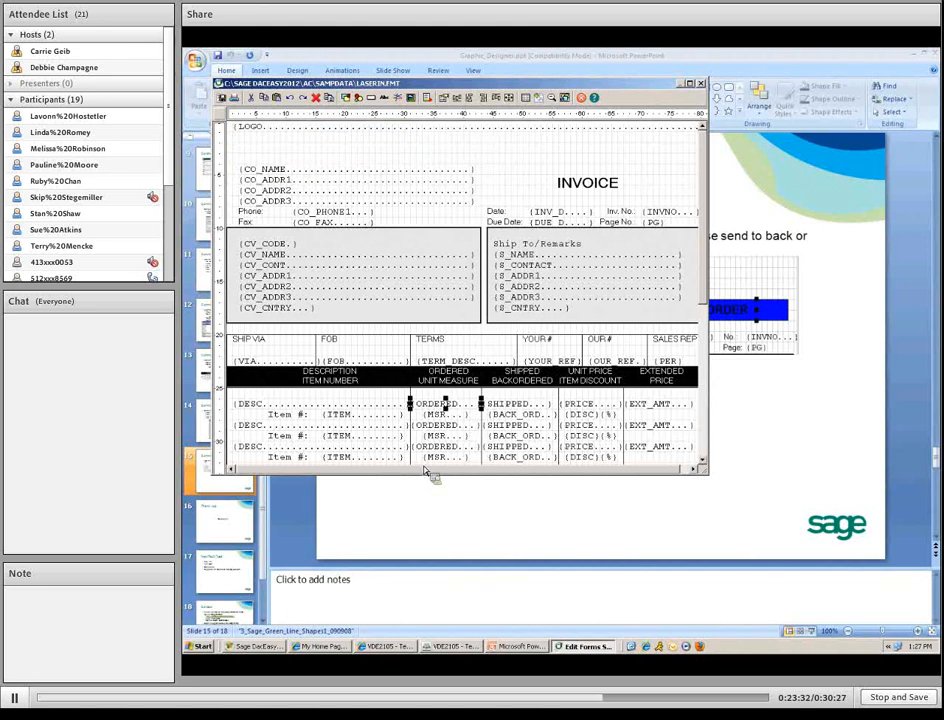
{"action": "left_click", "coordinate": [376, 102]}
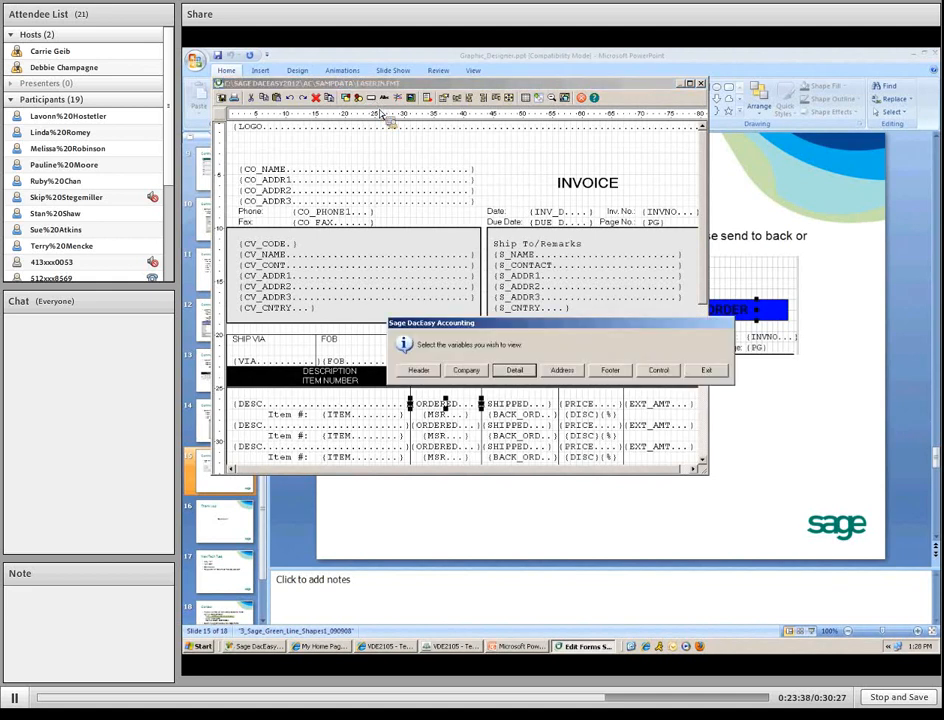
{"action": "left_click", "coordinate": [706, 371]}
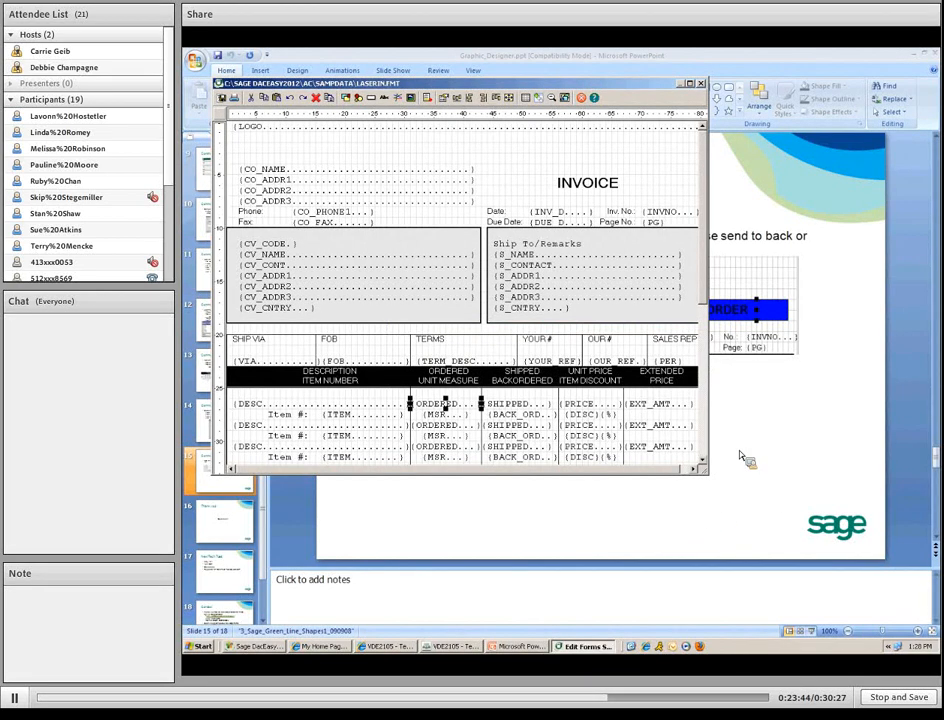
Switch to PowerPoint to review the Graphics Editor toolbar slides with icons and hot keys, and return to the DacEasy invoice designer.
{"action": "left_click", "coordinate": [771, 432]}
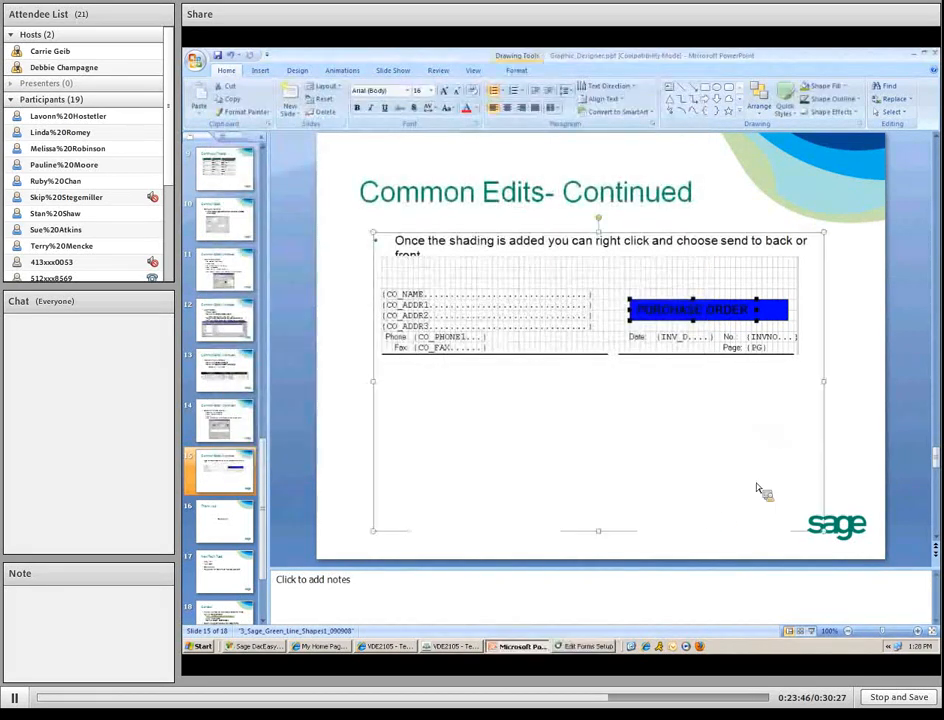
{"action": "scroll", "coordinate": [757, 490], "scroll_direction": "up", "scroll_amount": 3}
{"action": "scroll", "coordinate": [757, 490], "scroll_direction": "up", "scroll_amount": 1}
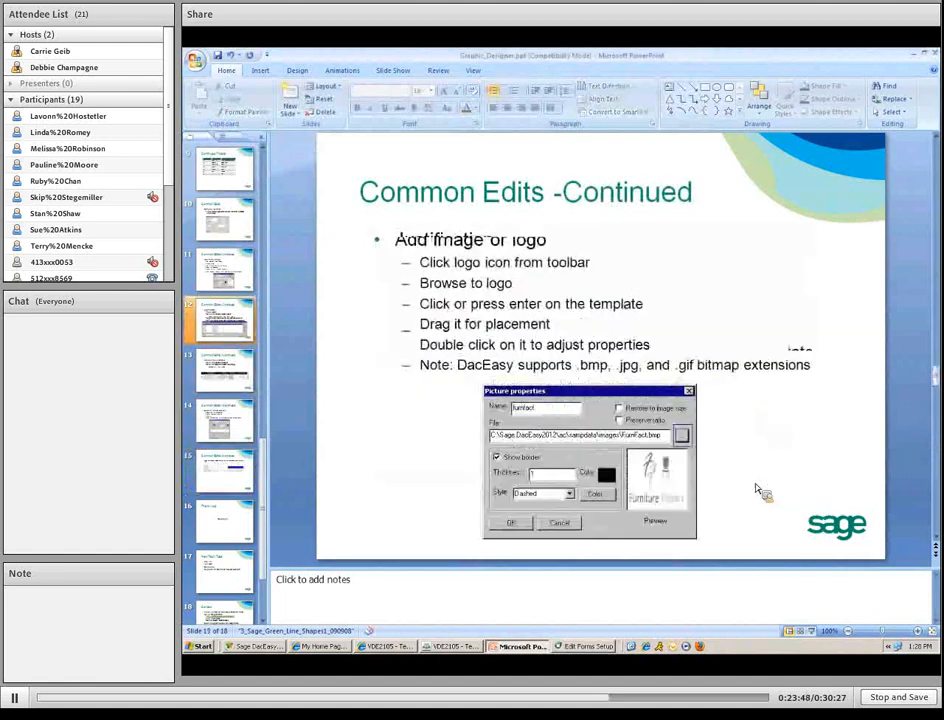
{"action": "scroll", "coordinate": [757, 490], "scroll_direction": "up", "scroll_amount": 2}
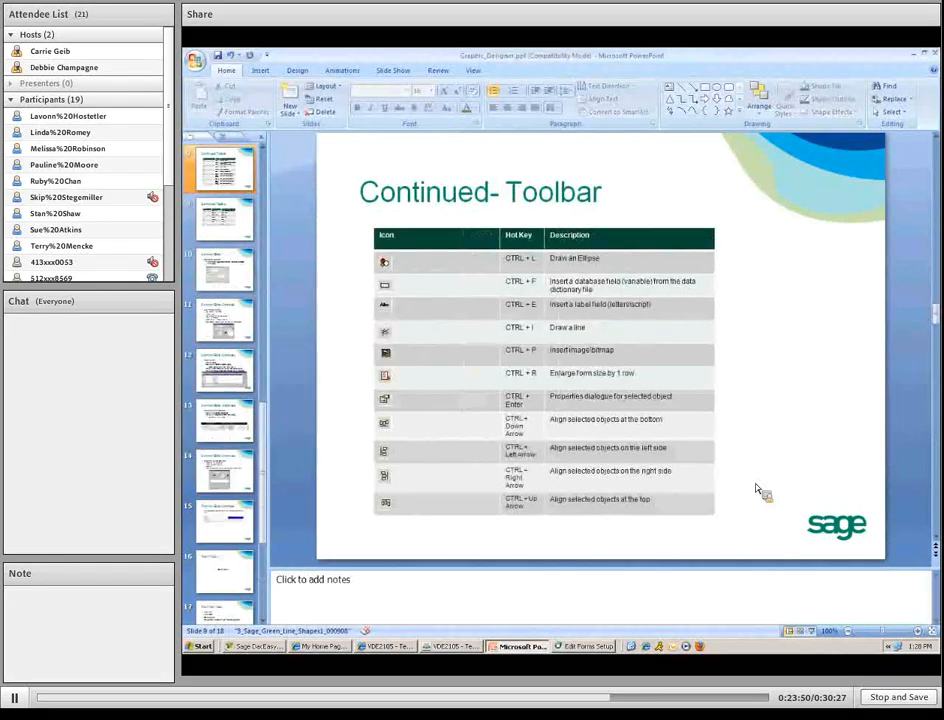
{"action": "scroll", "coordinate": [757, 490], "scroll_direction": "up", "scroll_amount": 1}
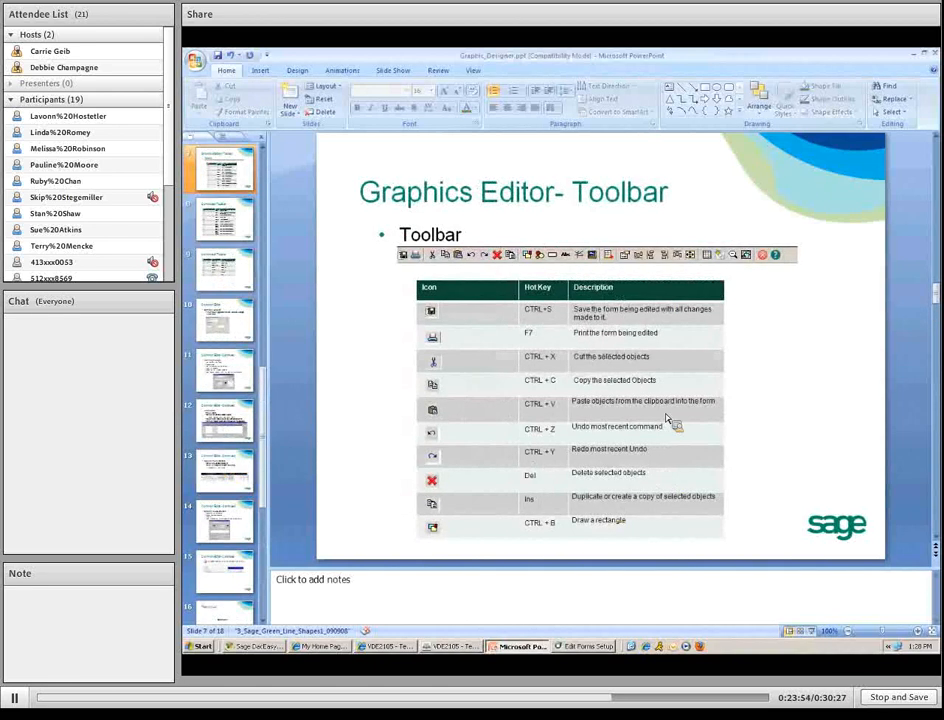
{"action": "scroll", "coordinate": [667, 419], "scroll_direction": "down", "scroll_amount": 1}
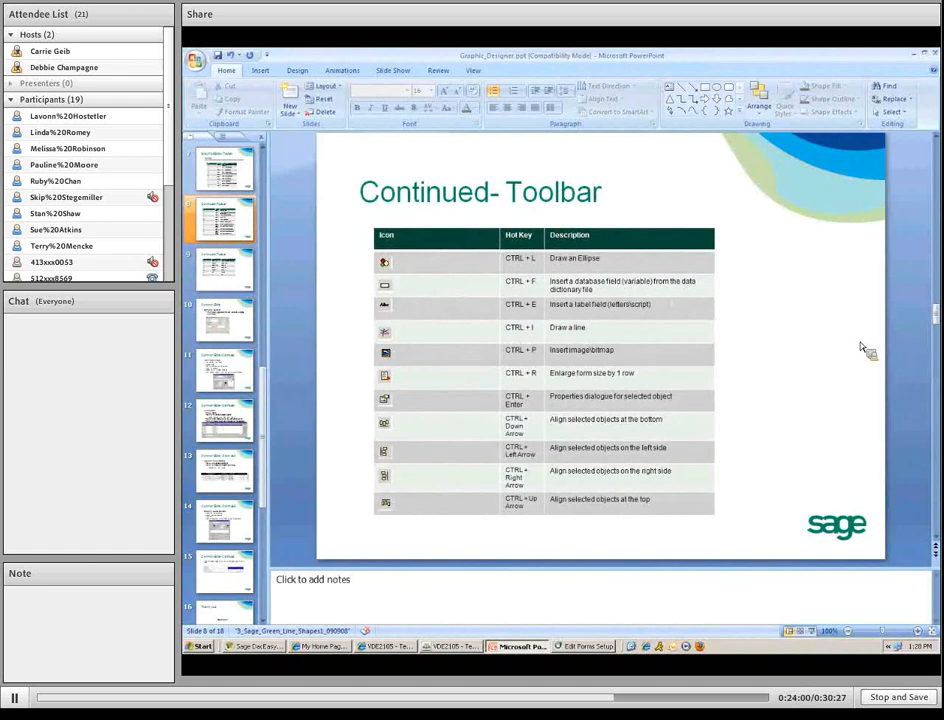
{"action": "left_click", "coordinate": [605, 646]}
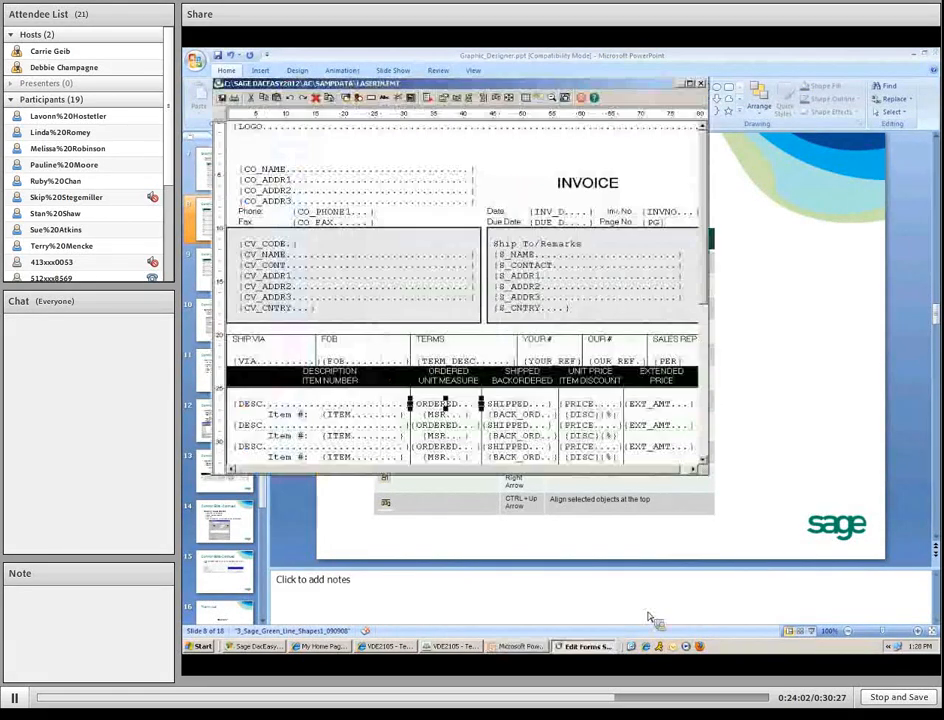
Enlarge the form designer window and turn on a black object fill for the FOB heading.
{"action": "left_click_drag", "start_coordinate": [710, 481], "coordinate": [818, 506]}
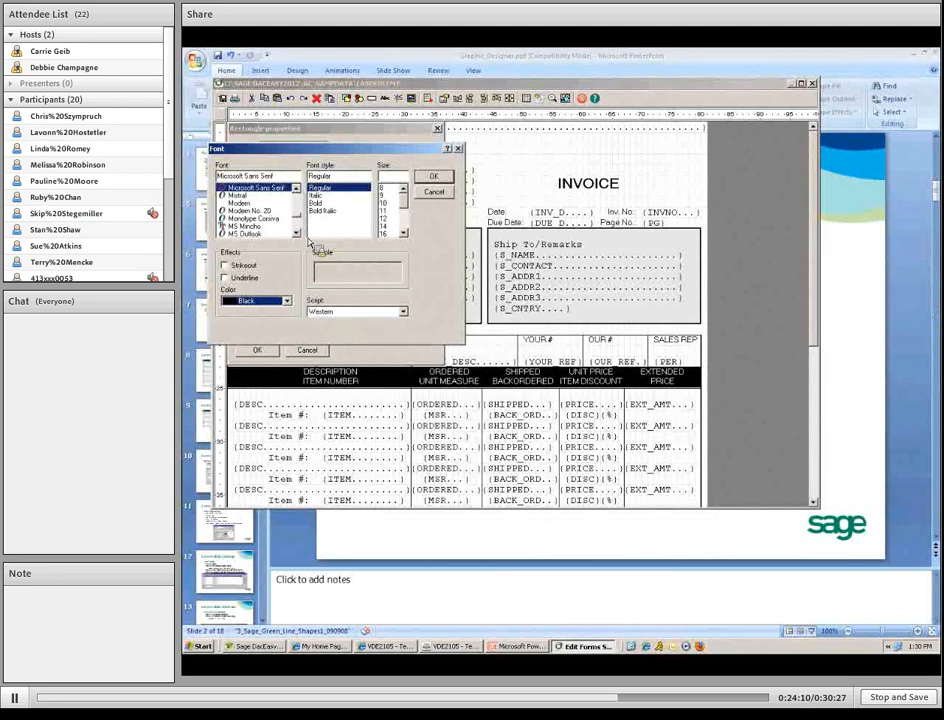
{"action": "key", "text": "Escape"}
{"action": "left_click", "coordinate": [248, 172]}
{"action": "left_click", "coordinate": [263, 209]}
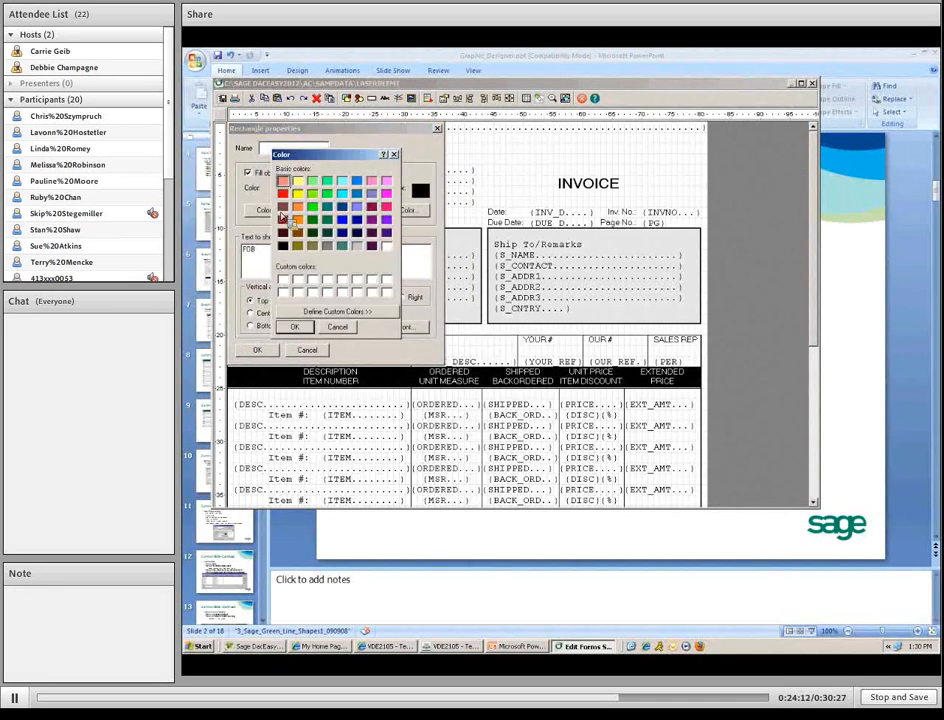
{"action": "left_click", "coordinate": [294, 327]}
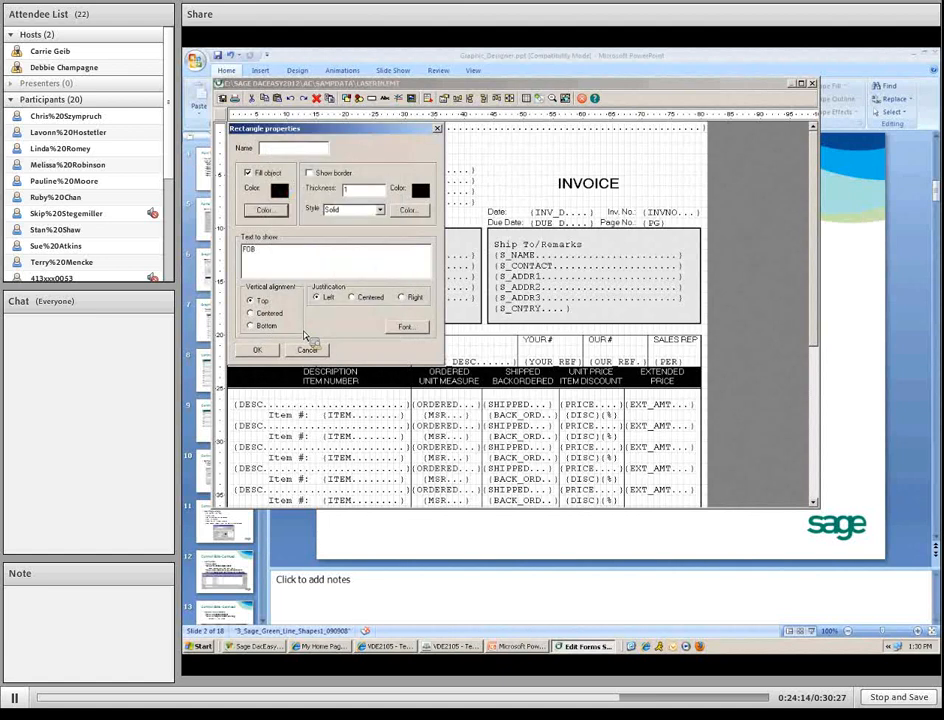
Set the FOB heading's font color to white and apply its rectangle properties.
{"action": "left_click", "coordinate": [418, 330]}
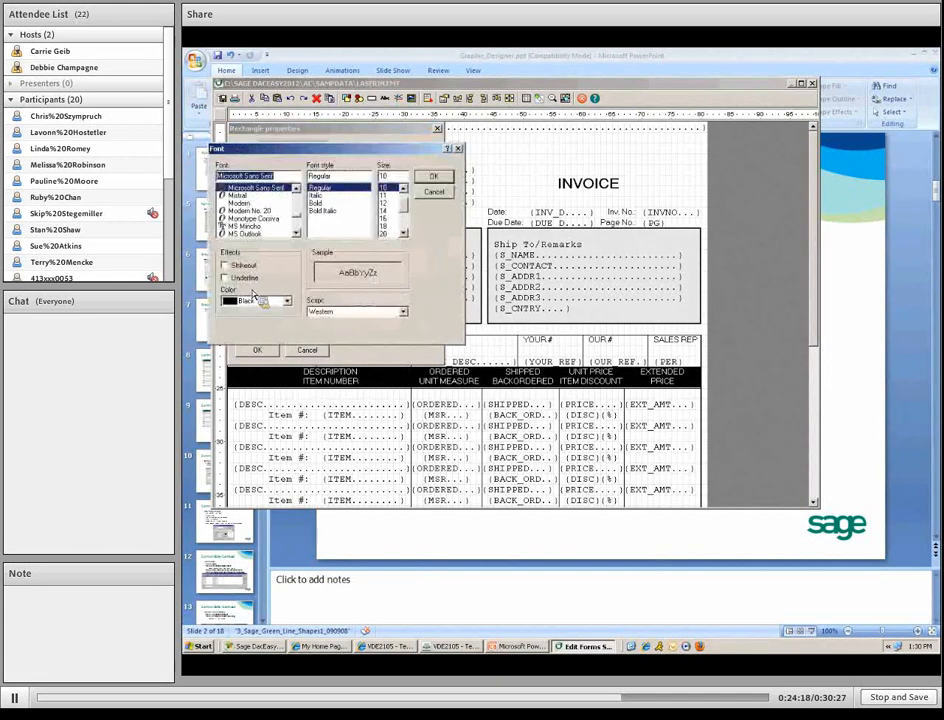
{"action": "left_click", "coordinate": [240, 302]}
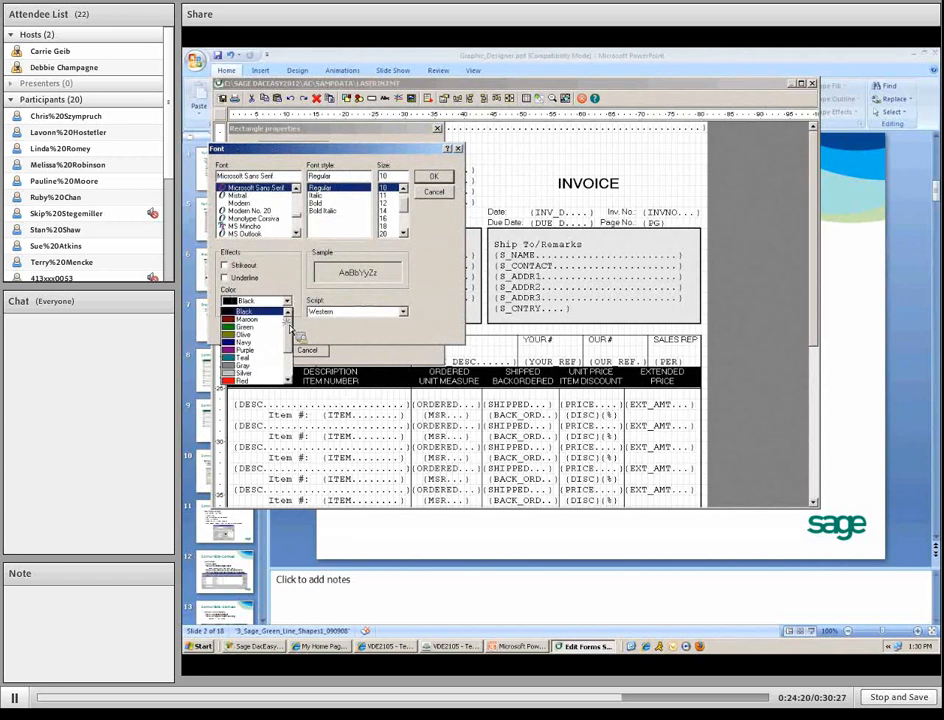
{"action": "left_click", "coordinate": [258, 381]}
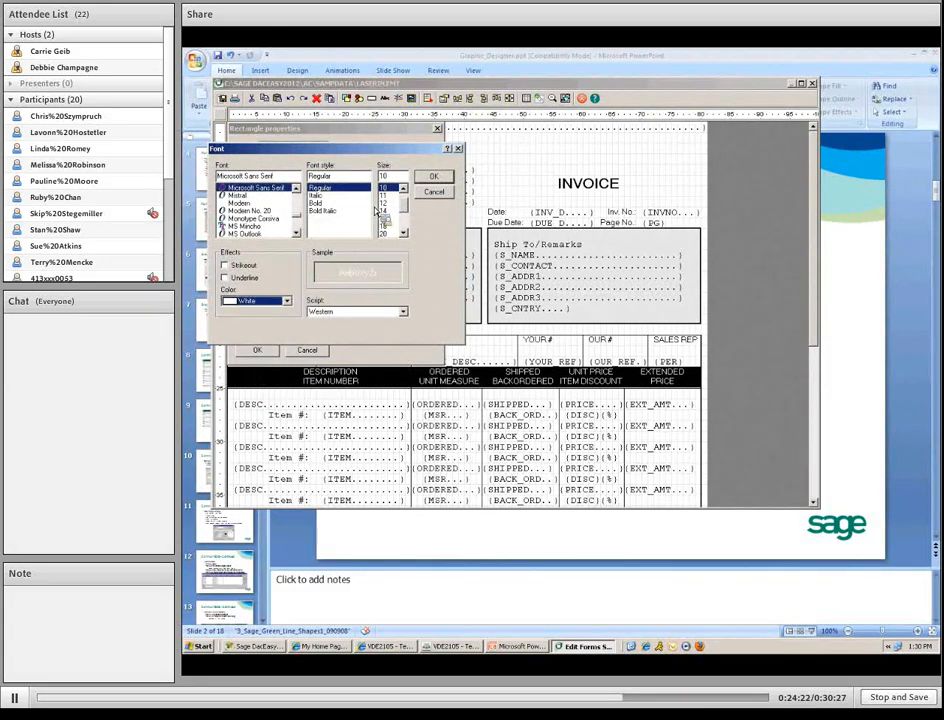
{"action": "left_click", "coordinate": [433, 178]}
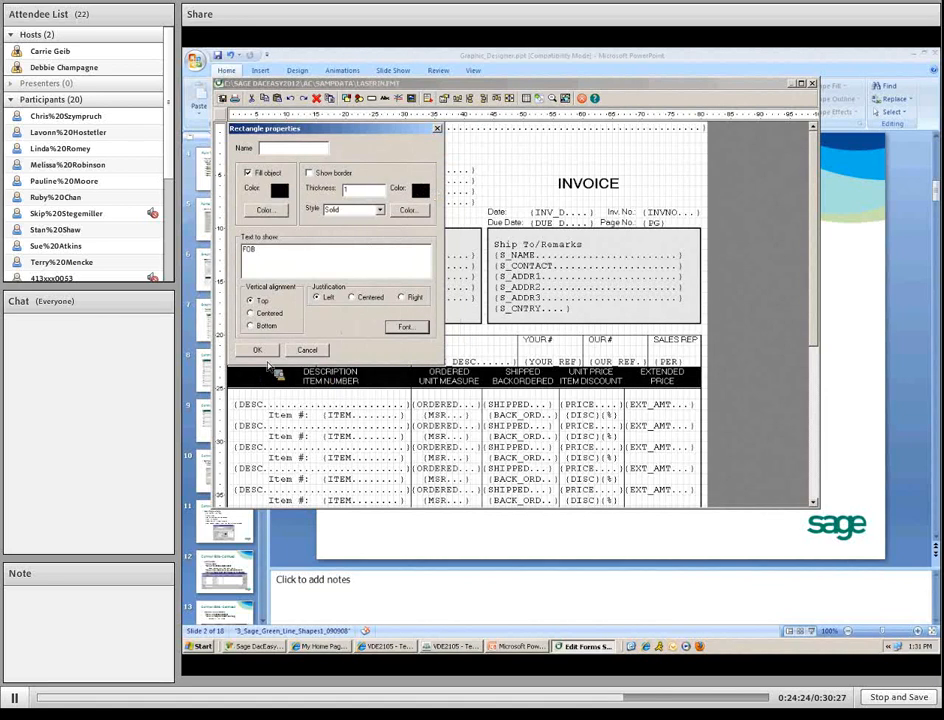
{"action": "key", "text": "Return"}
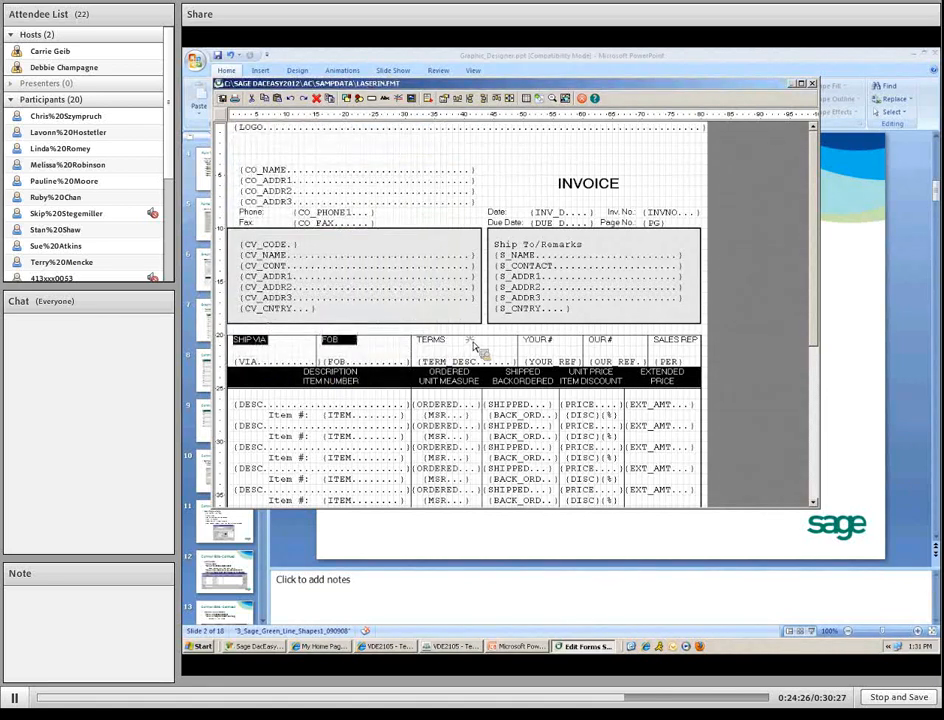